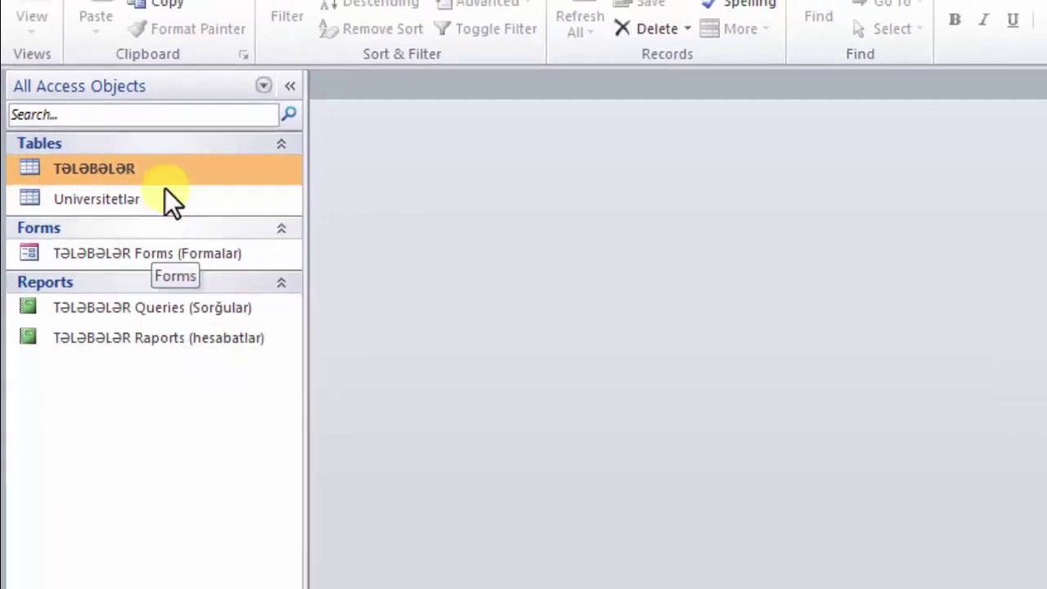
# - Open the TƏLƏBƏLƏR table in Datasheet View to show its 10 student records
pyautogui.doubleClick(122, 167)
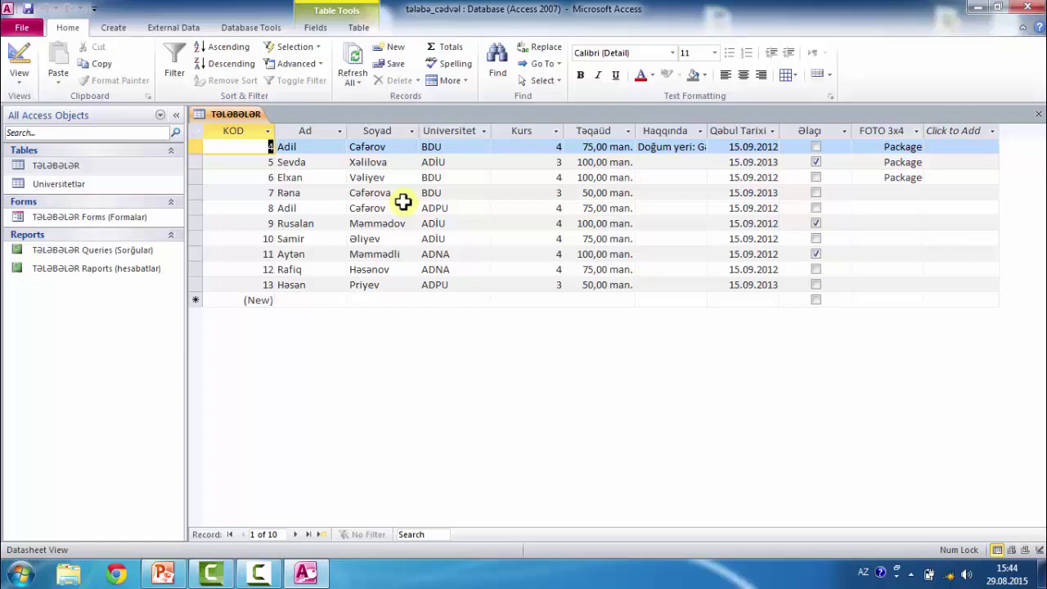
# - Minimize the student database and launch a second Microsoft Access 2010 from the Start menu
pyautogui.click(976, 7)
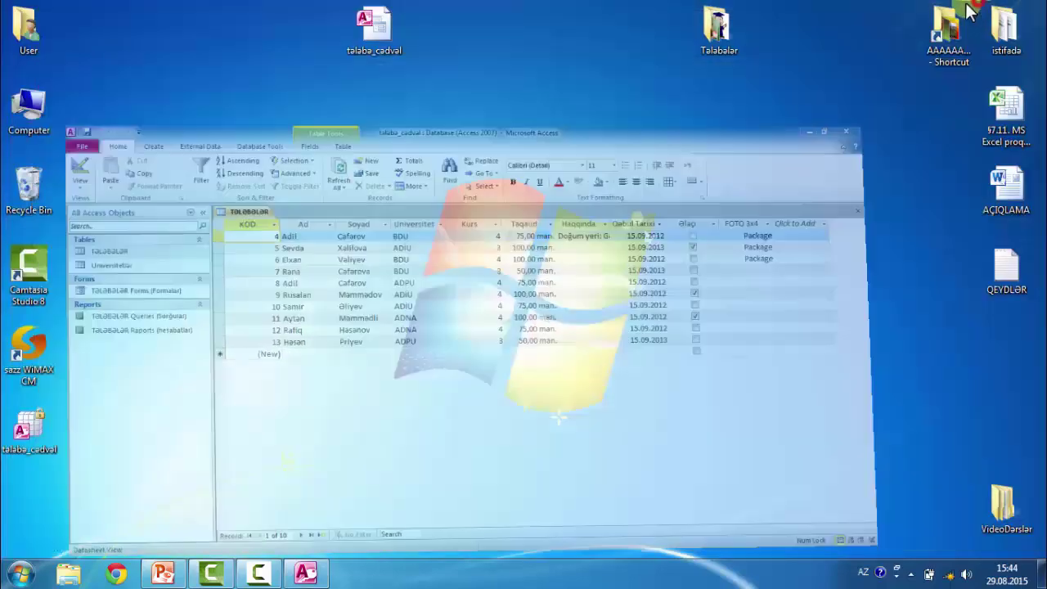
pyautogui.click(23, 577)
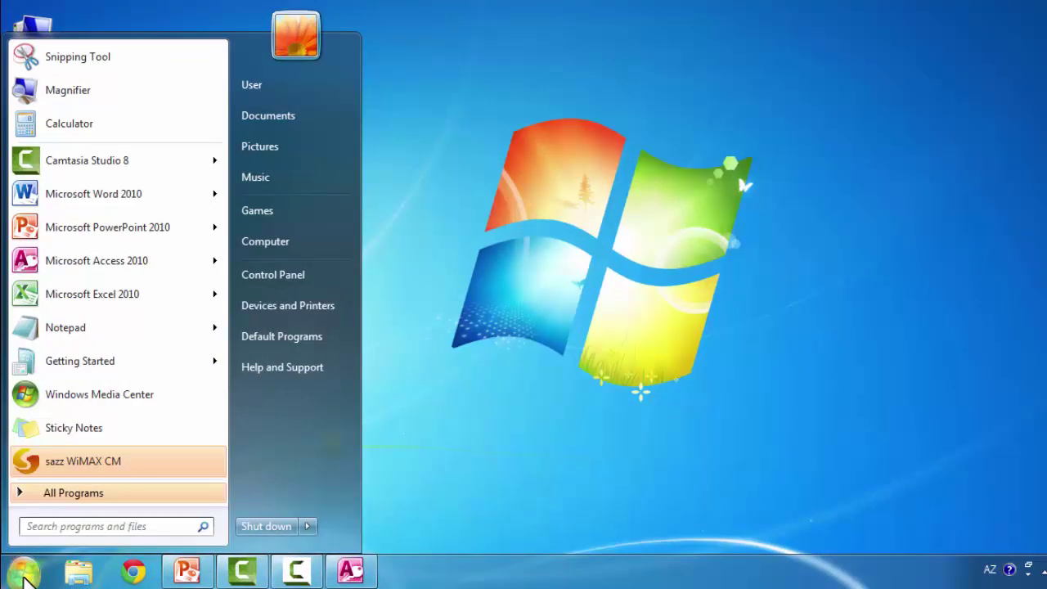
pyautogui.click(123, 274)
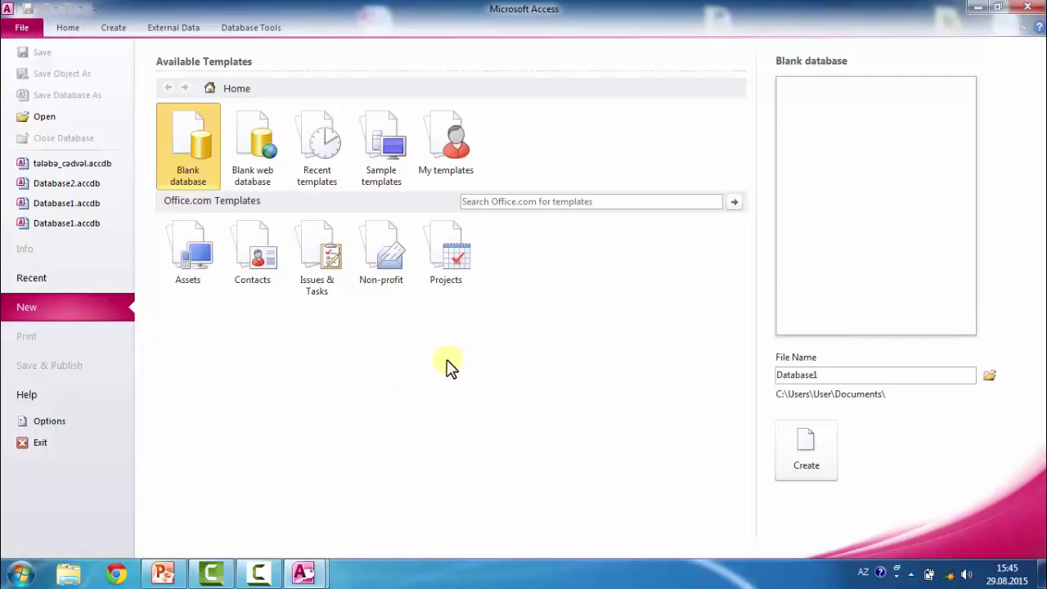
pyautogui.click(64, 27)
pyautogui.click(94, 35)
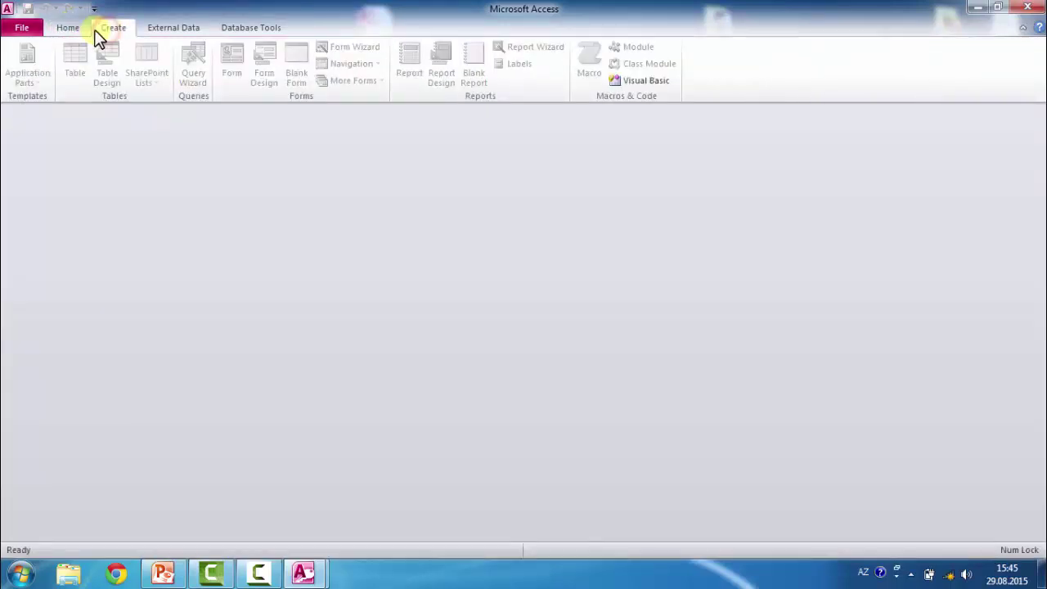
pyautogui.click(176, 29)
pyautogui.click(249, 27)
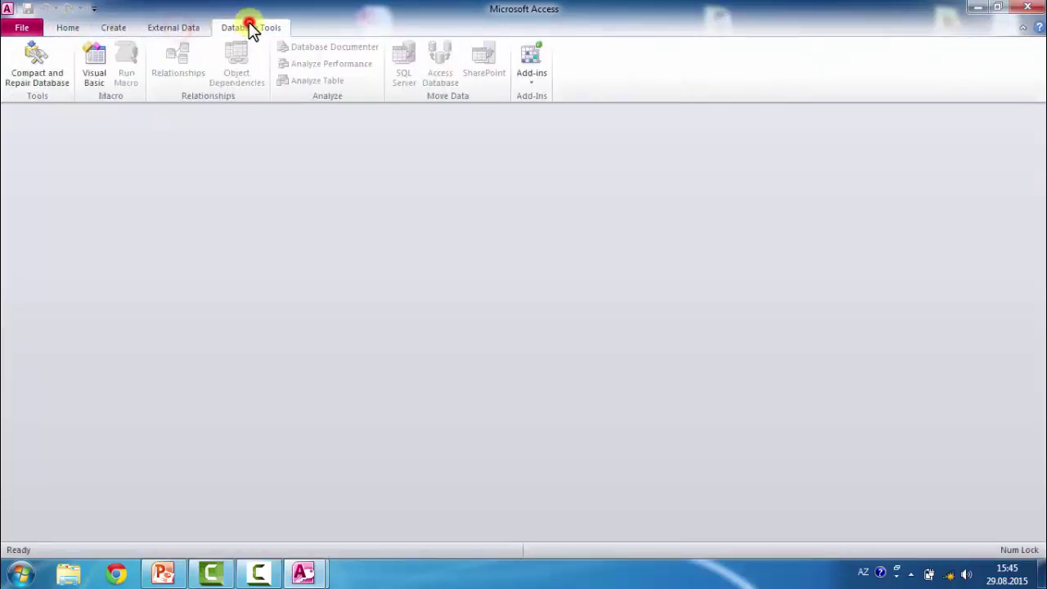
pyautogui.click(184, 27)
pyautogui.click(115, 27)
pyautogui.click(73, 28)
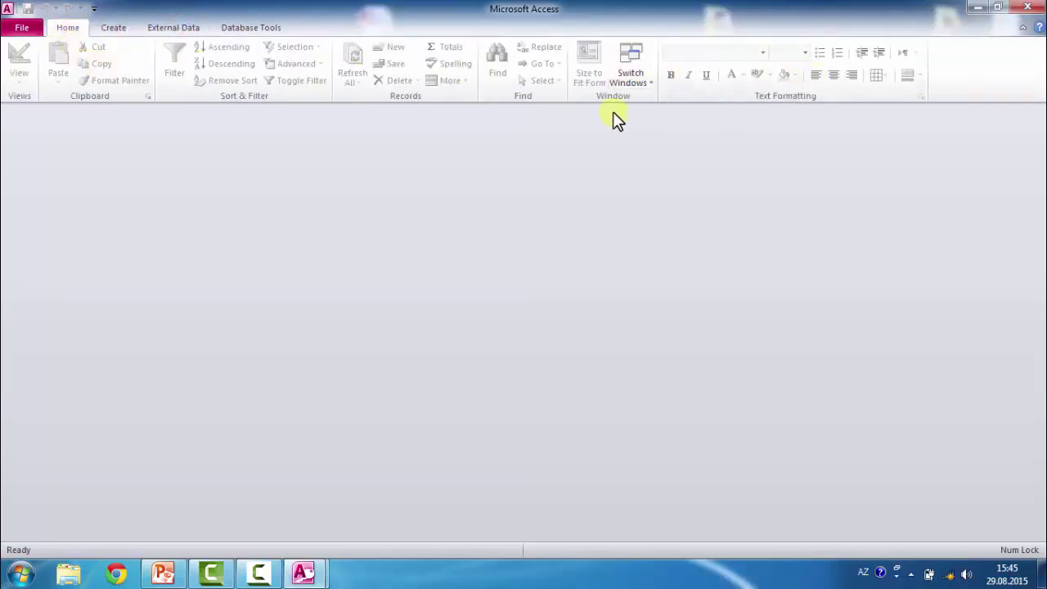
pyautogui.click(115, 30)
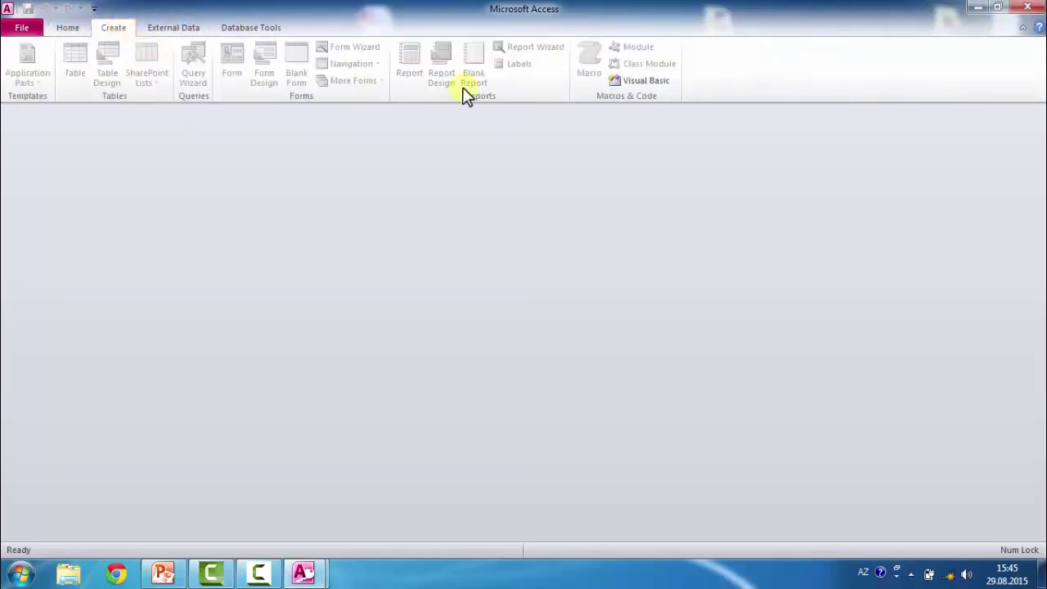
pyautogui.click(195, 31)
pyautogui.click(115, 30)
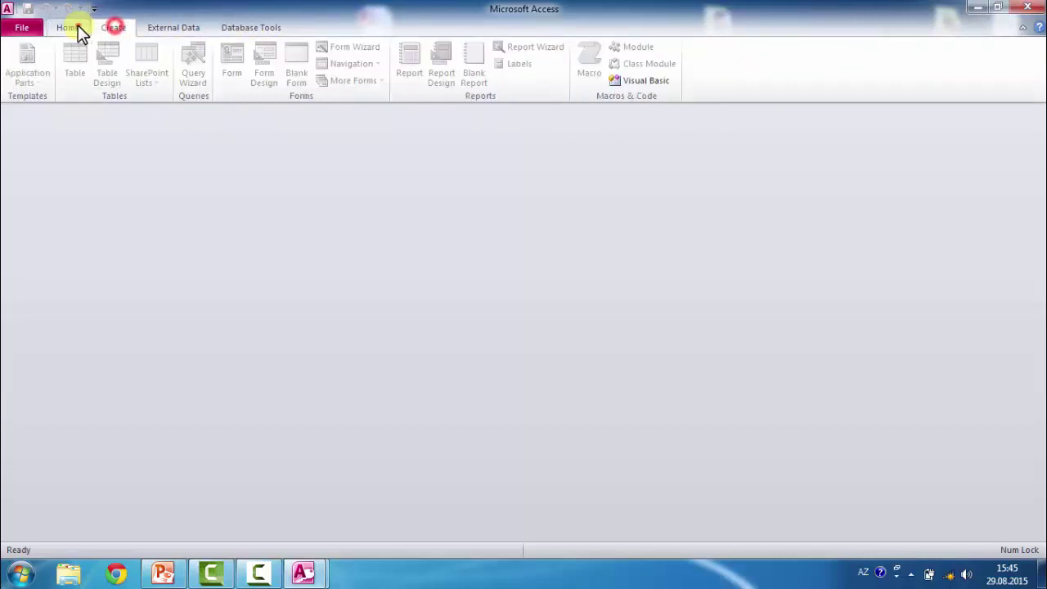
pyautogui.click(22, 29)
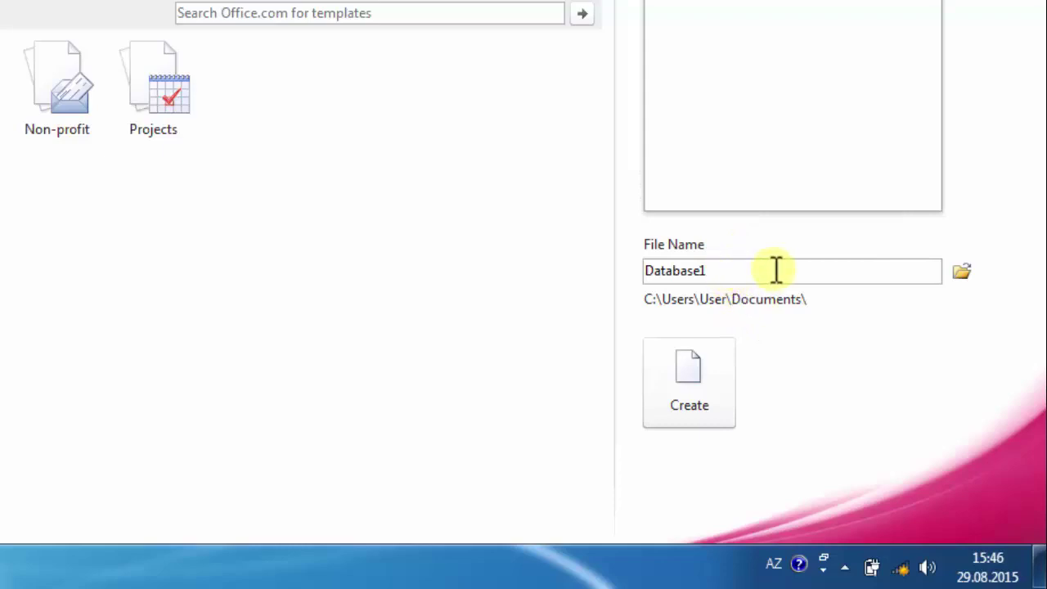
# - Set the new blank database to save on the Desktop as 'Dərs MS Access 2010'
pyautogui.click(960, 273)
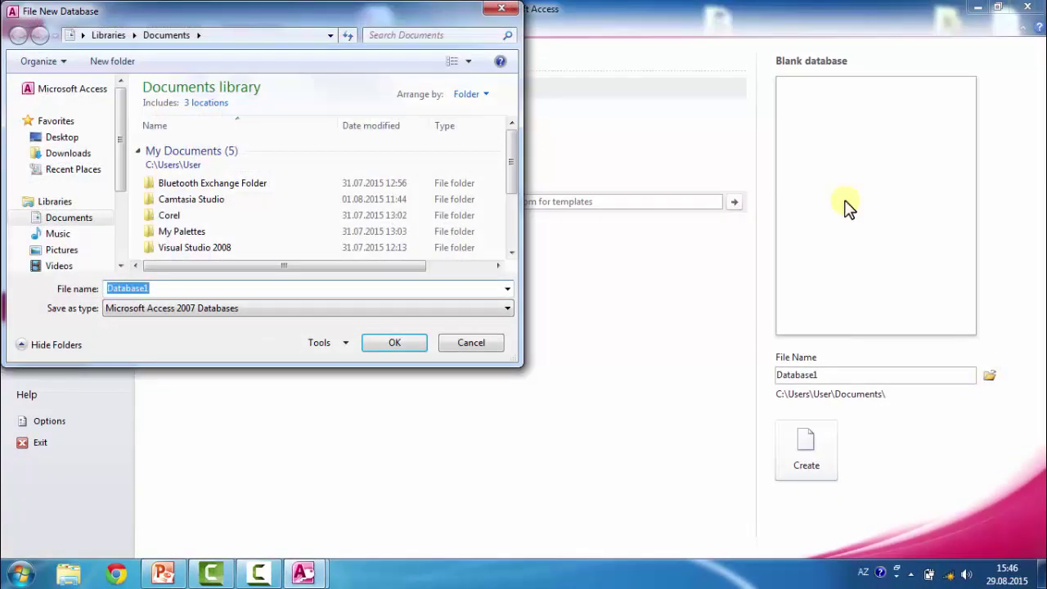
pyautogui.click(54, 121)
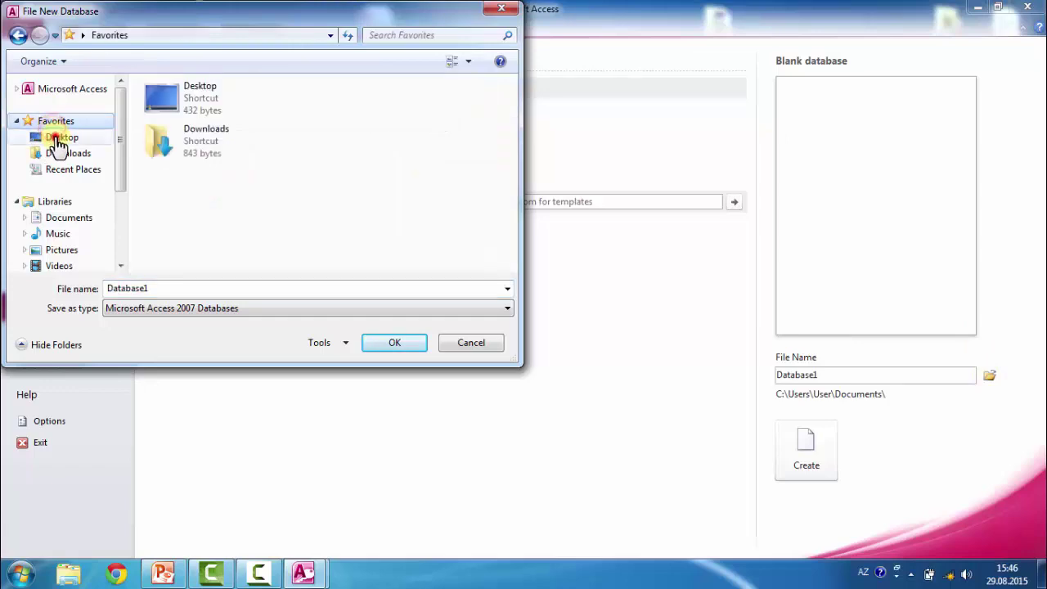
pyautogui.click(59, 138)
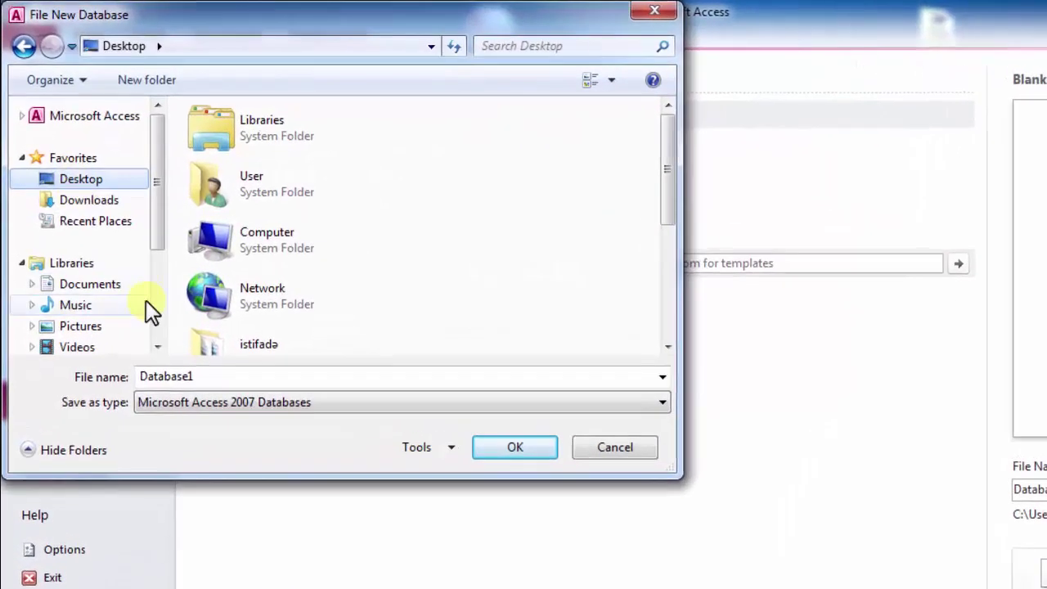
pyautogui.doubleClick(233, 377)
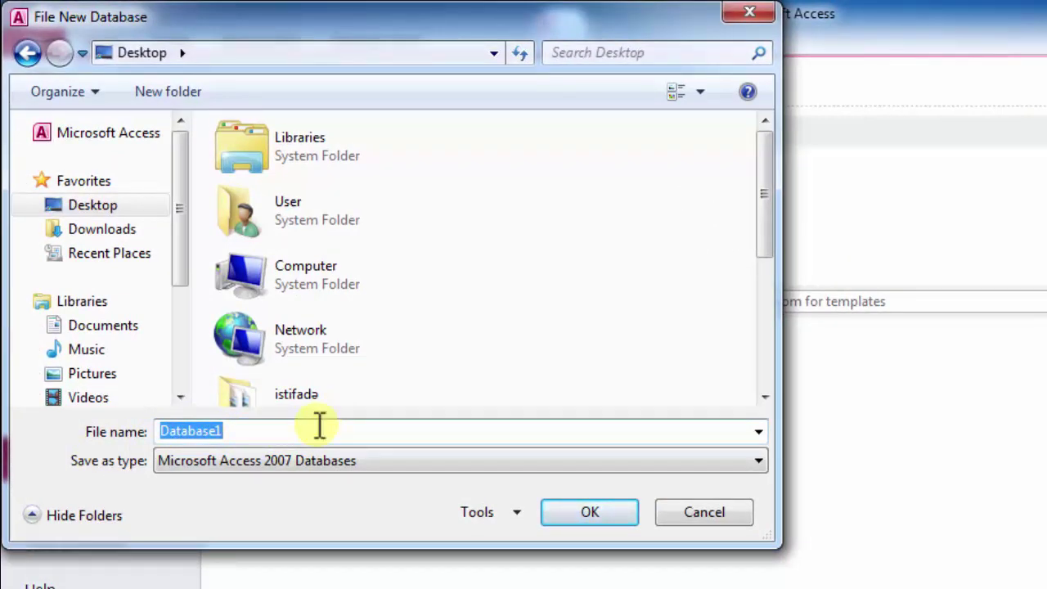
pyautogui.write('Dərs MS Access ')
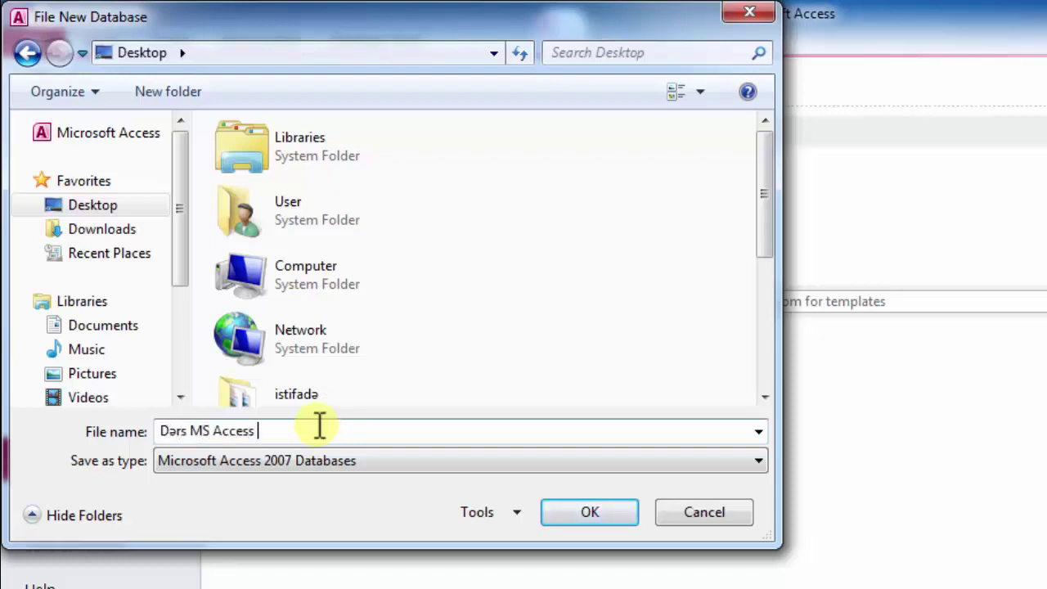
pyautogui.write('2010')
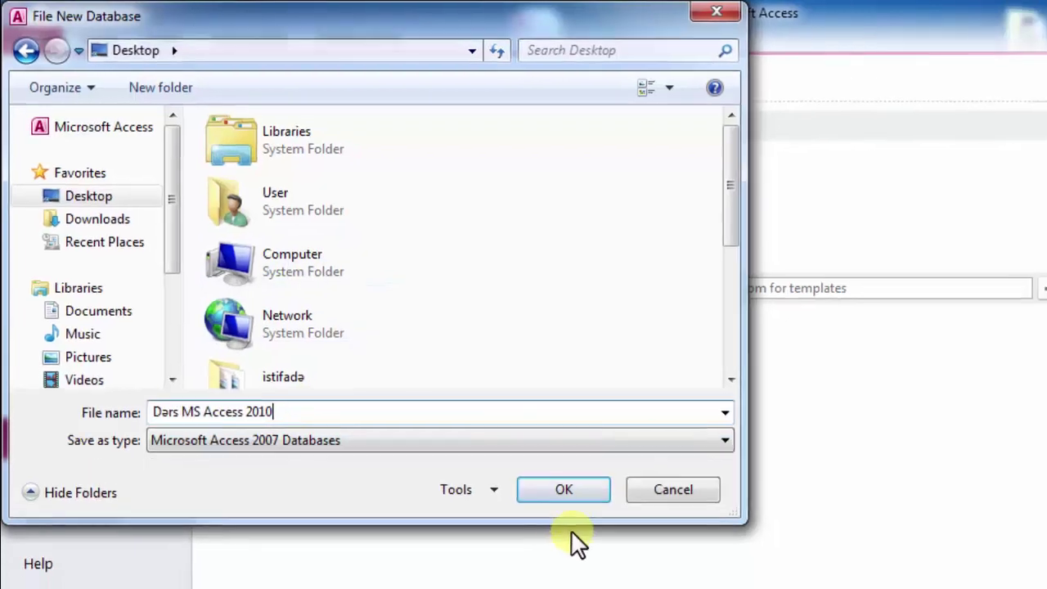
pyautogui.click(564, 489)
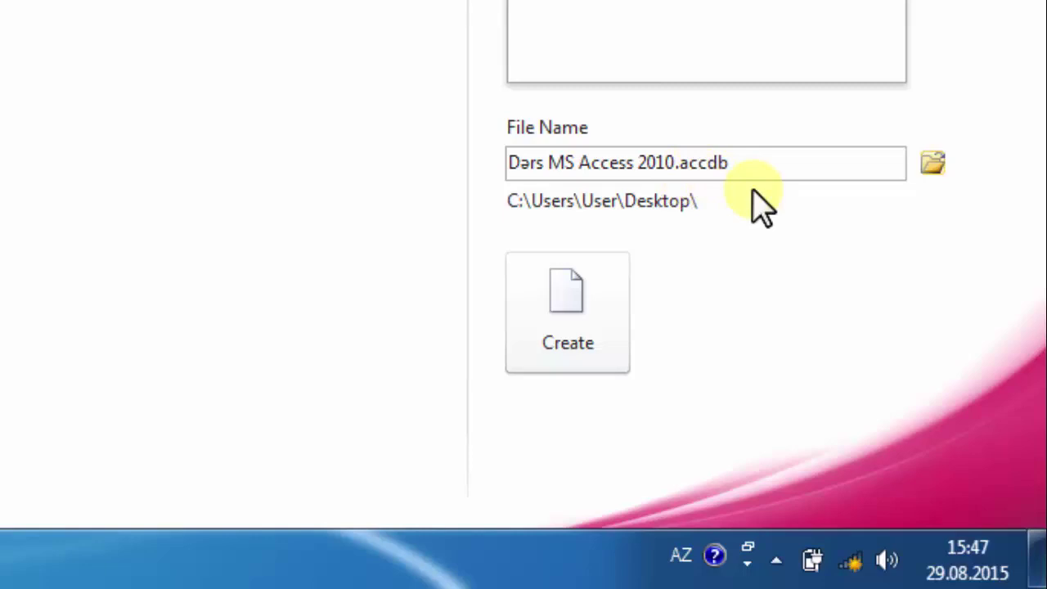
# - Create the Dərs MS Access 2010 database, discard its default Table1, and close it
pyautogui.click(580, 306)
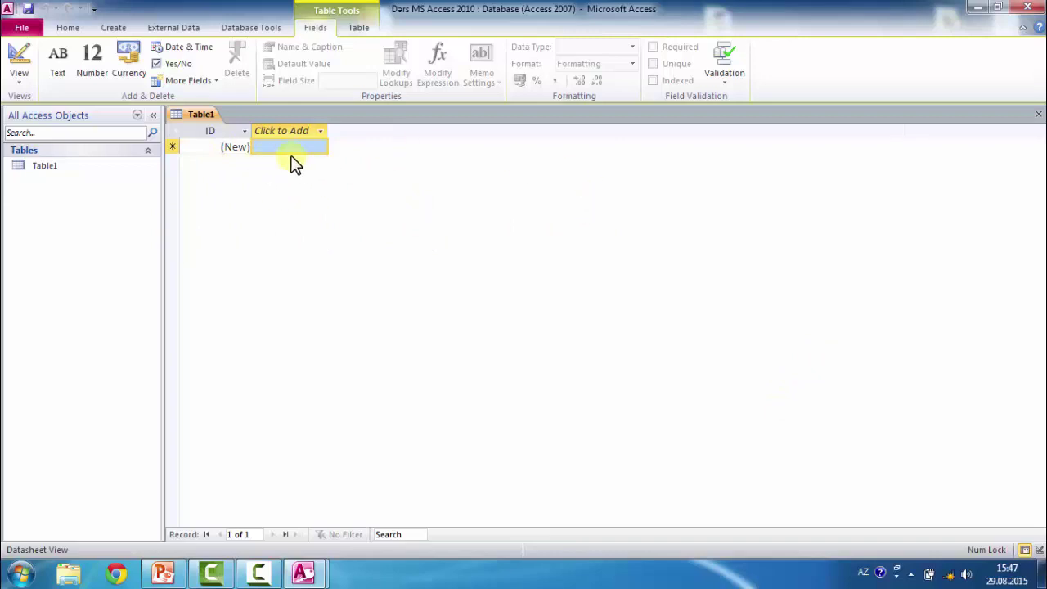
pyautogui.click(1040, 120)
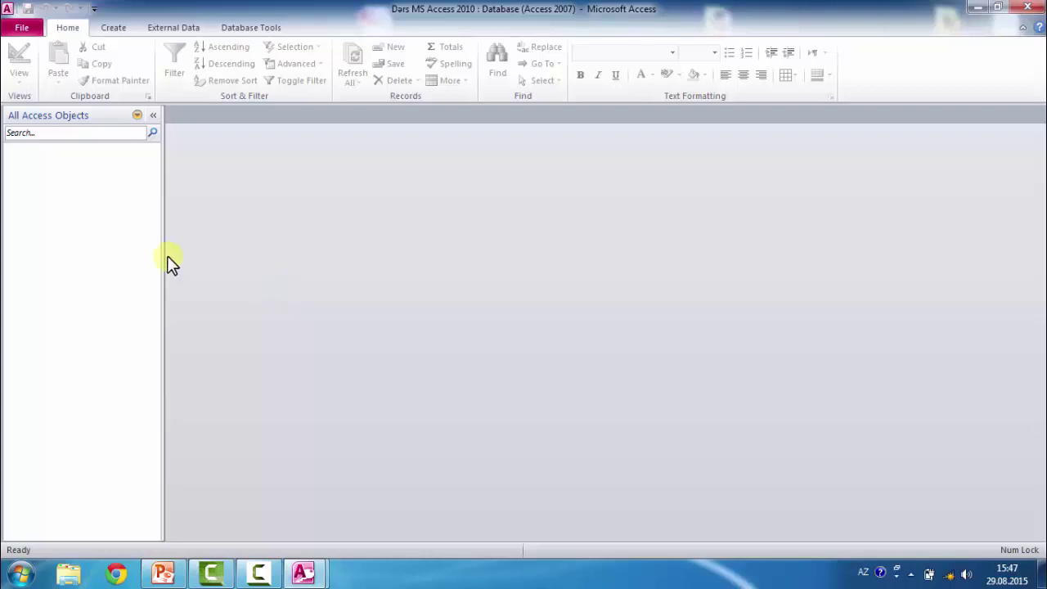
pyautogui.click(1028, 8)
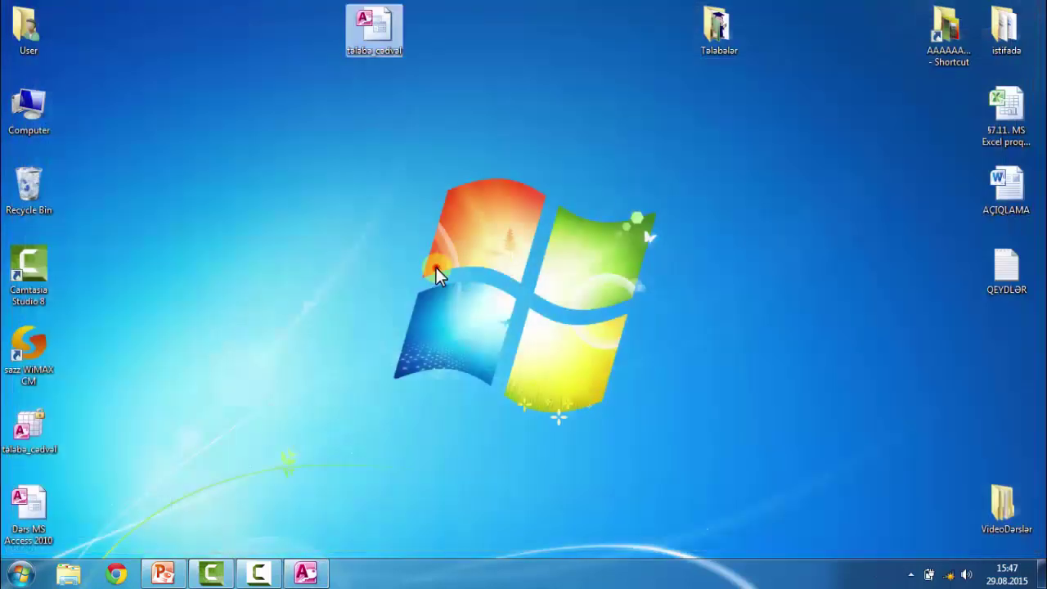
# - Refresh the desktop, move the database icon to the top left, and open it with content enabled
pyautogui.rightClick(192, 220)
pyautogui.click(252, 264)
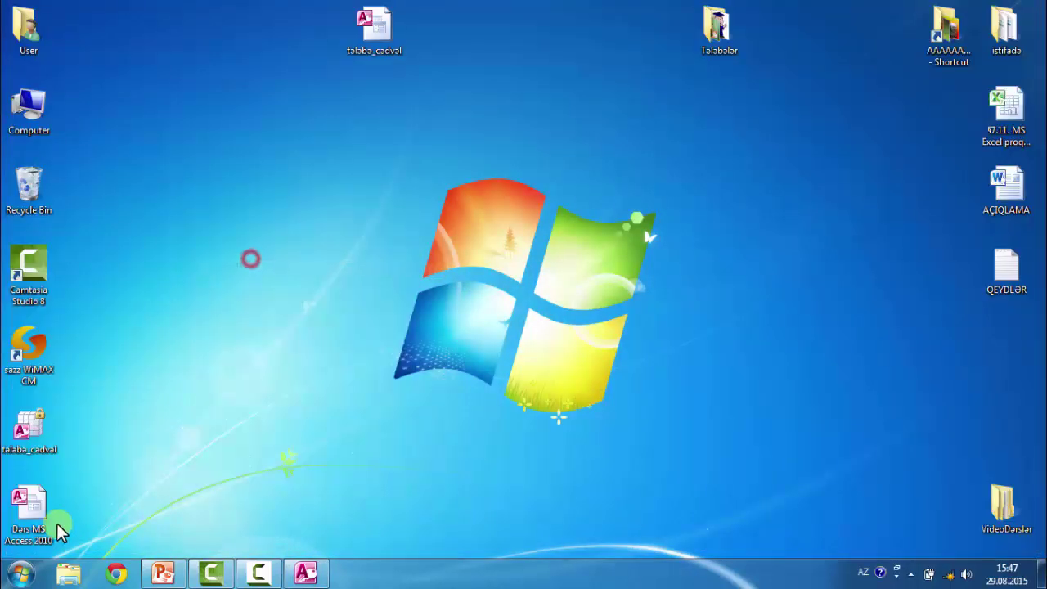
pyautogui.moveTo(58, 533); pyautogui.dragTo(343, 139)
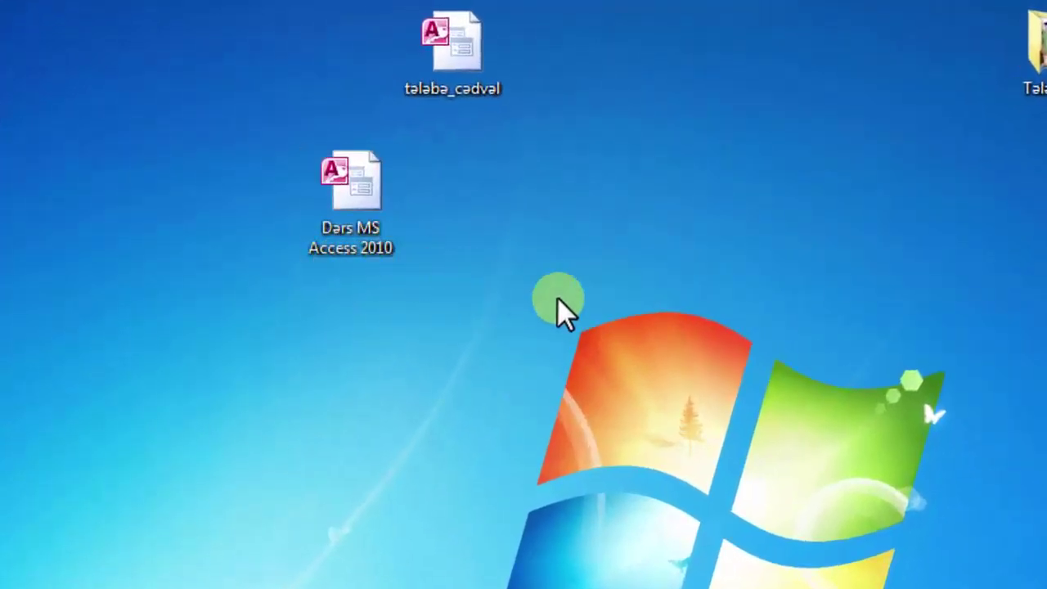
pyautogui.moveTo(365, 188); pyautogui.dragTo(123, 49)
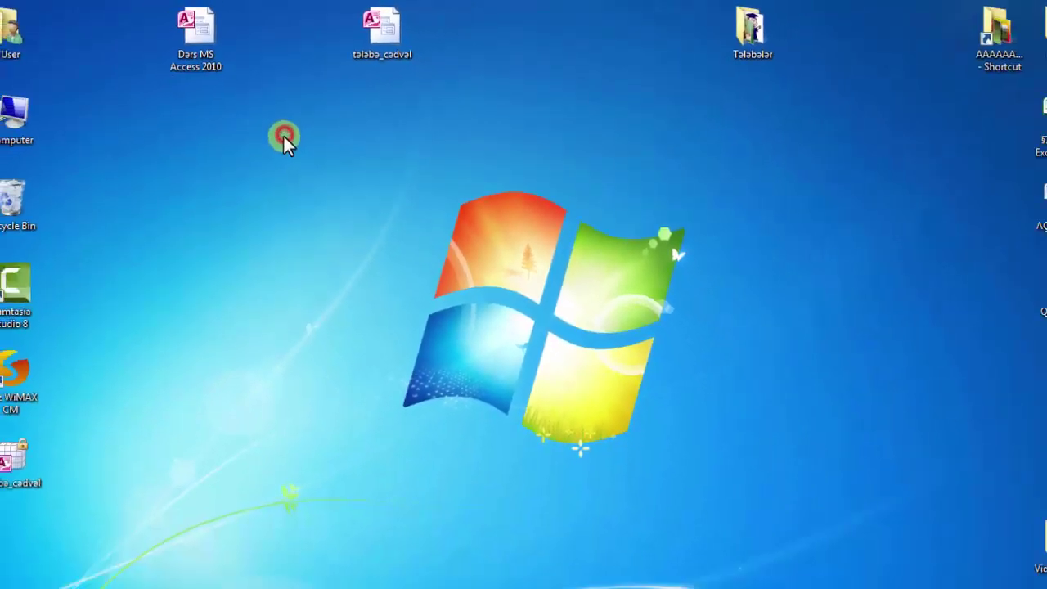
pyautogui.doubleClick(202, 27)
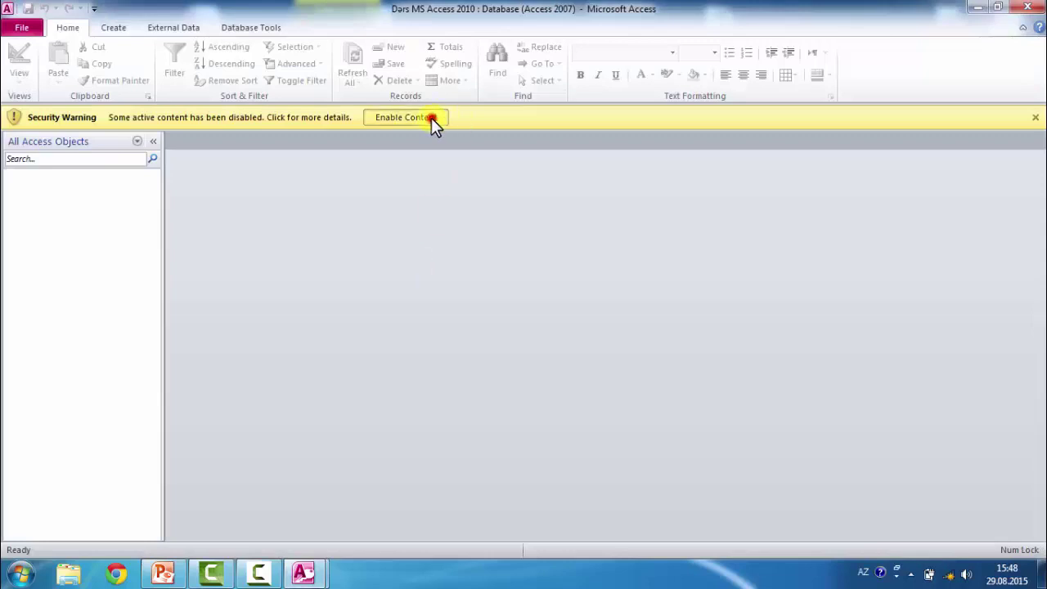
pyautogui.click(431, 117)
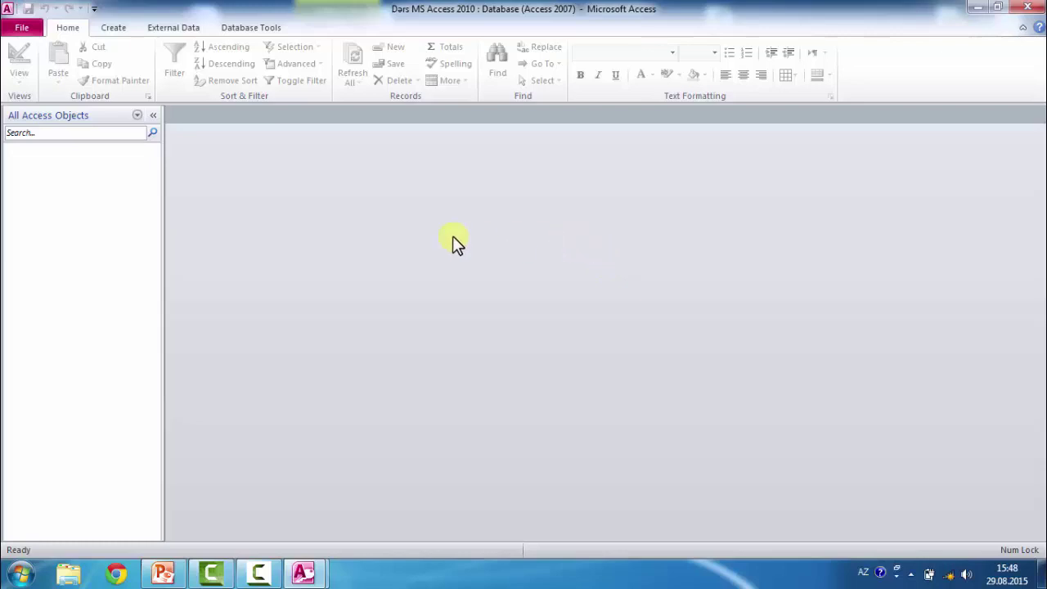
# - Start a new Table1 in Design View using Table Design on the Create tab
pyautogui.click(112, 27)
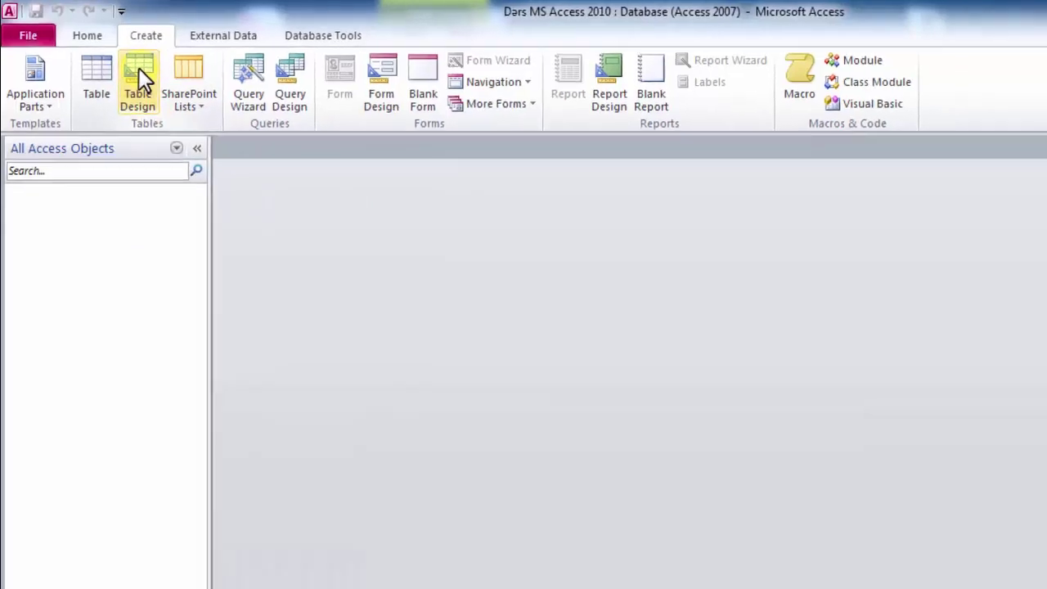
pyautogui.click(116, 61)
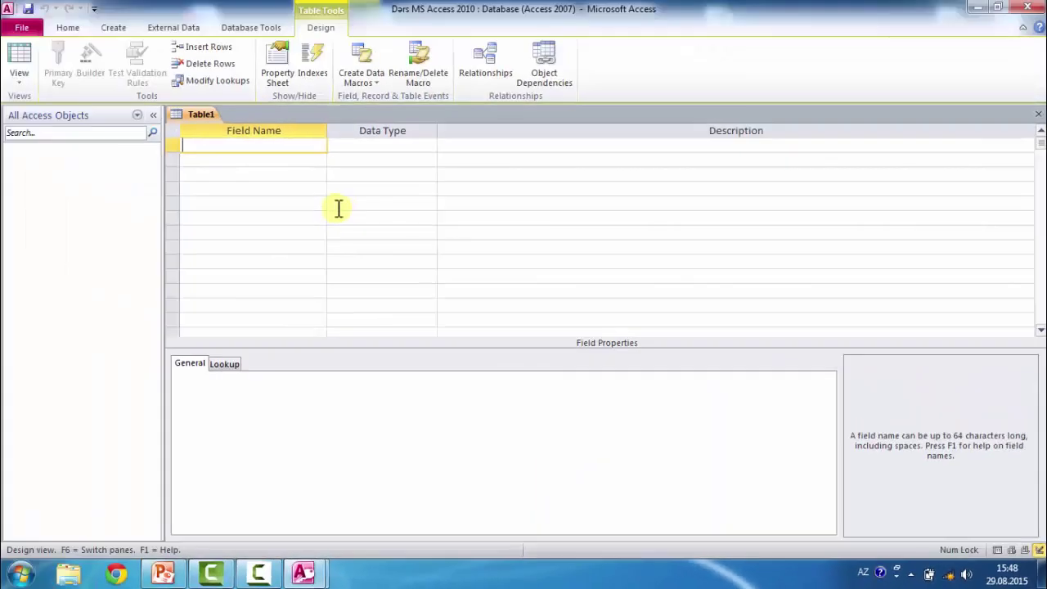
pyautogui.moveTo(318, 572)
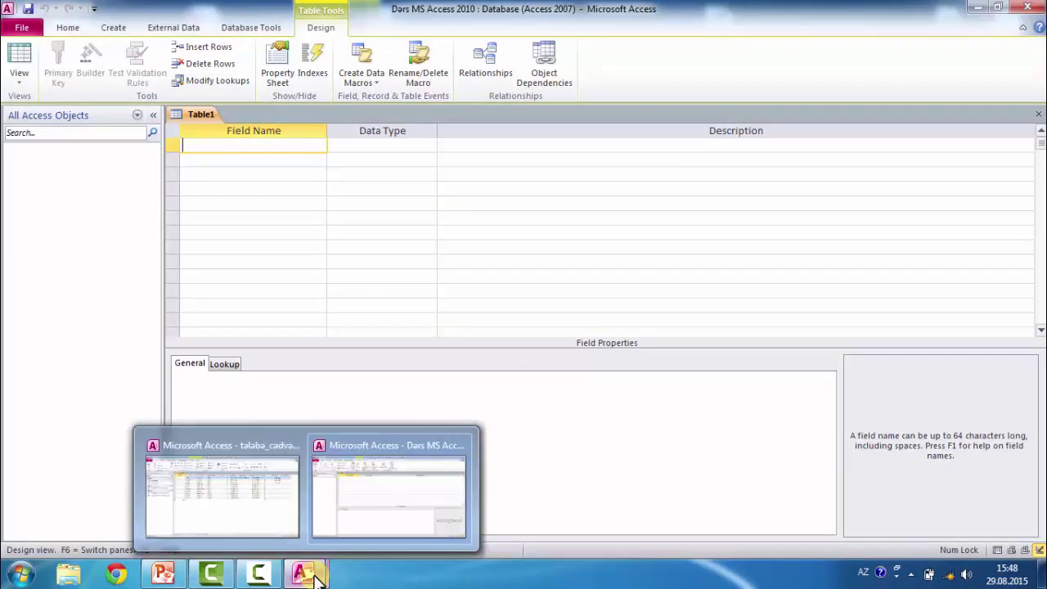
pyautogui.click(257, 528)
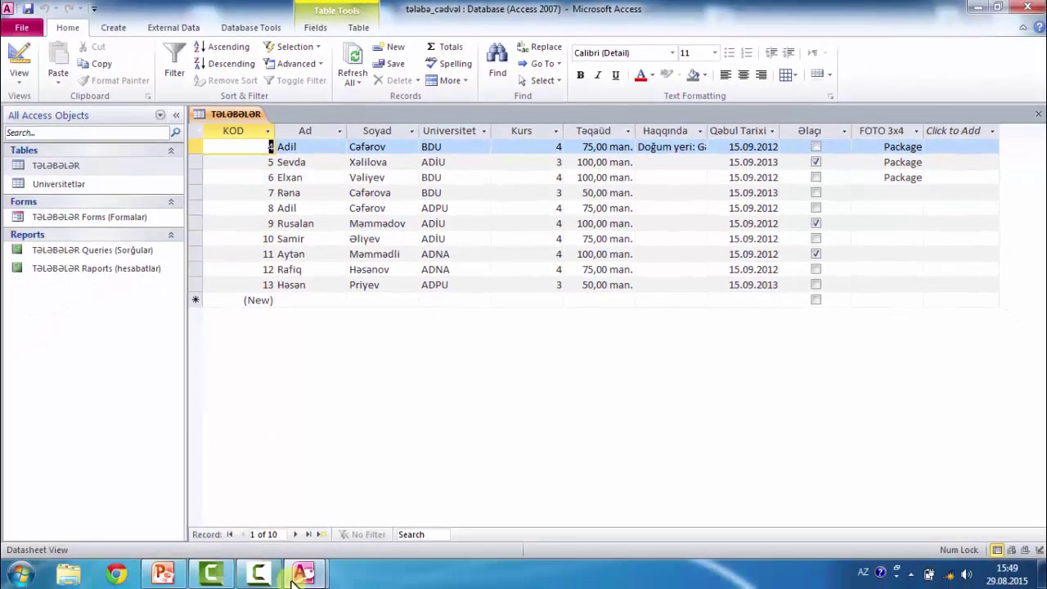
pyautogui.moveTo(301, 573)
pyautogui.click(420, 500)
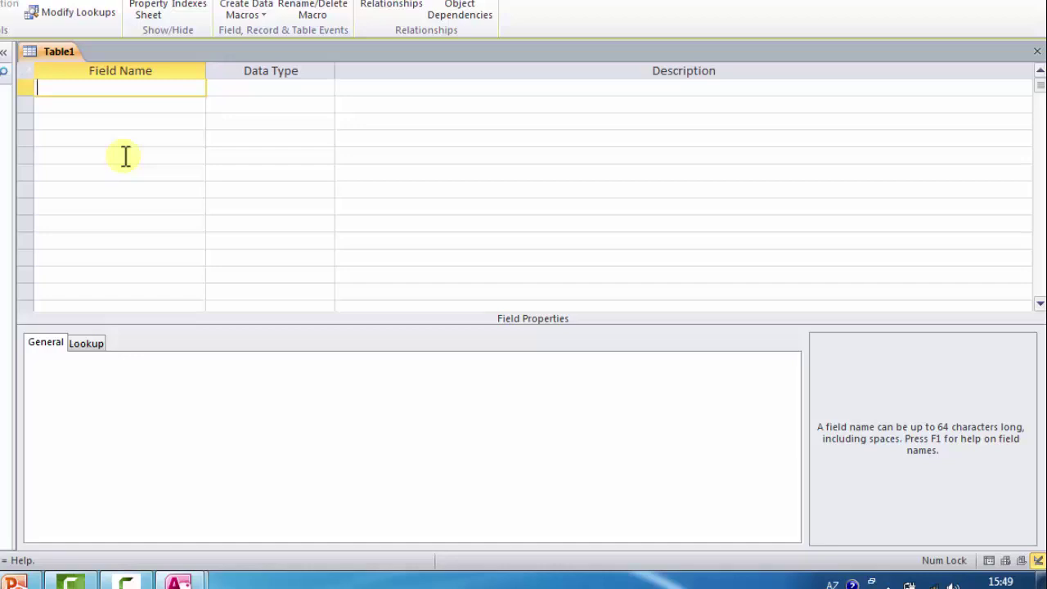
# - Add the first field Sıra nömrəsi with the AutoNumber data type
pyautogui.write('St')
pyautogui.write('ra nömrəsi')
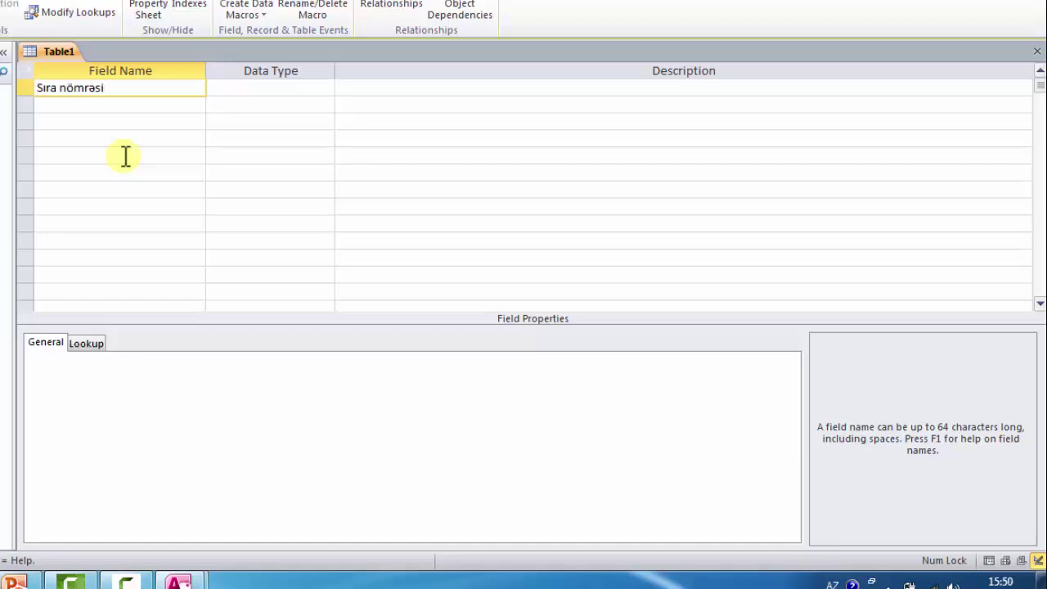
pyautogui.click(261, 86)
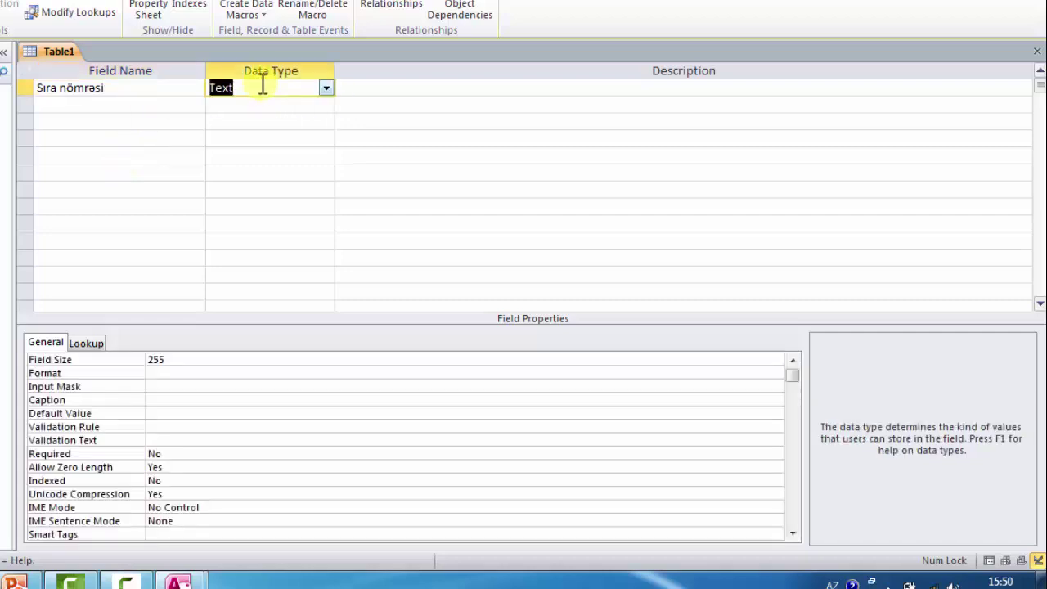
pyautogui.click(326, 88)
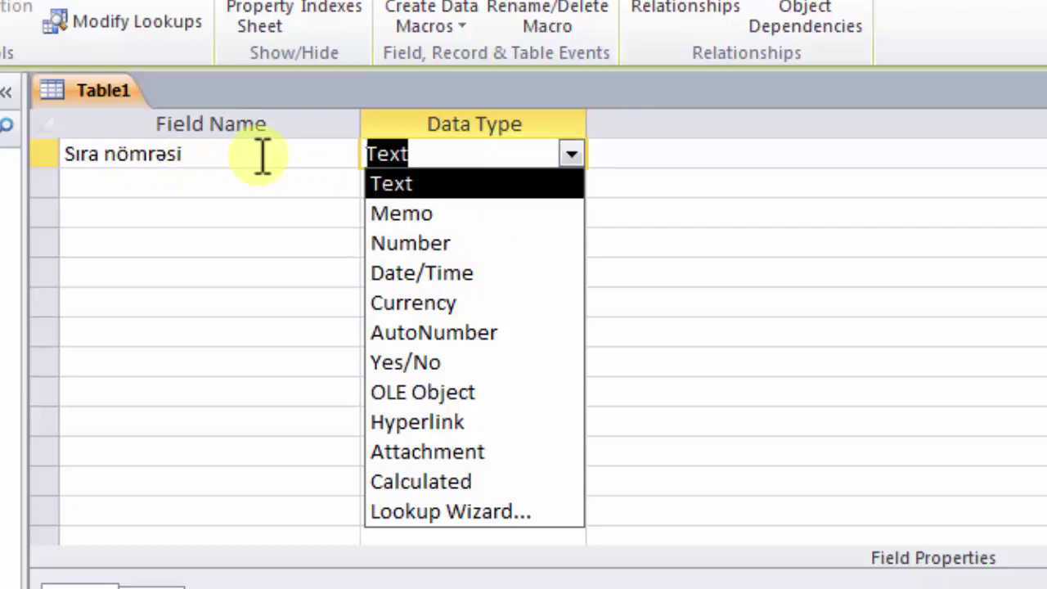
pyautogui.click(495, 335)
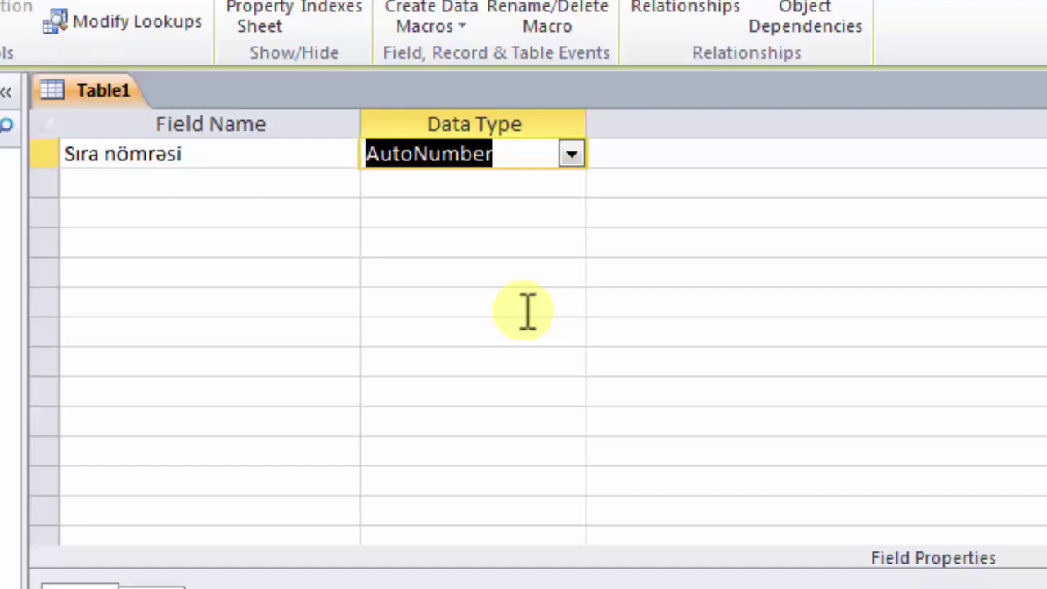
pyautogui.press('Tab')
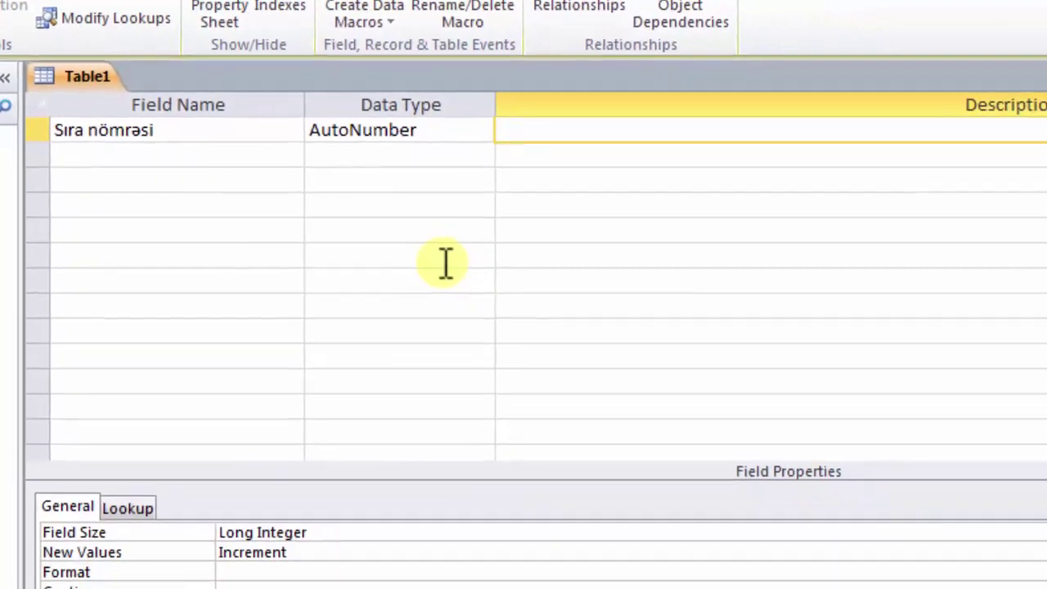
pyautogui.press('Tab')
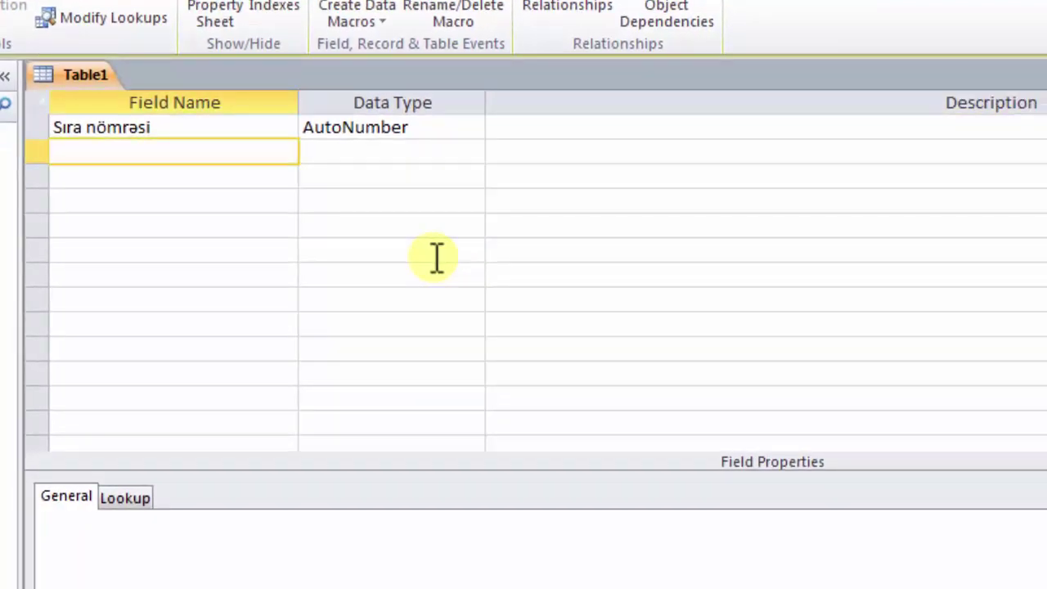
# - Add a Text field Ad with field size 30
pyautogui.write('Ad')
pyautogui.press('Tab')
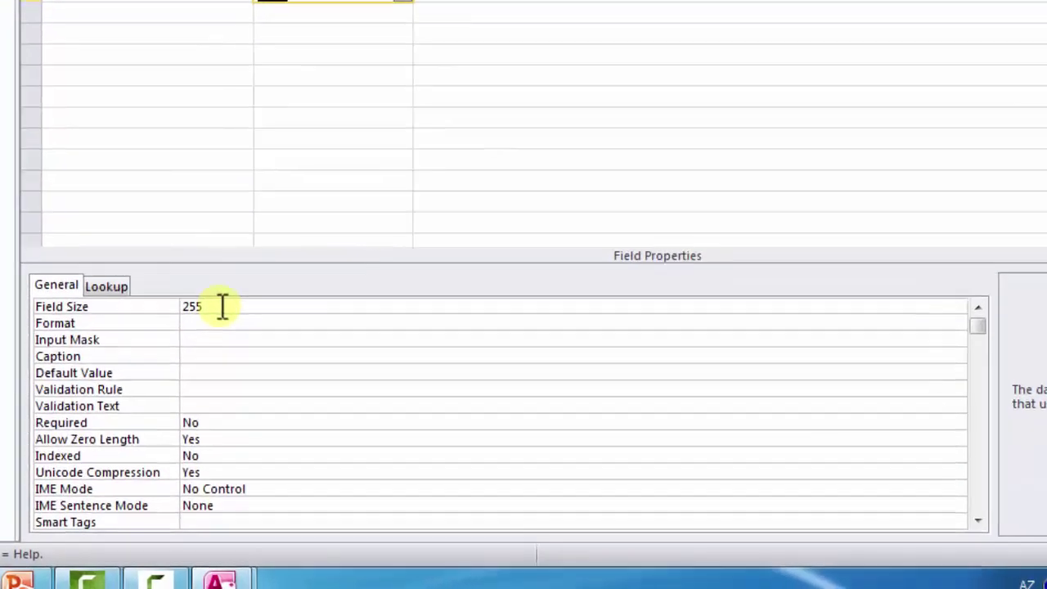
pyautogui.click(182, 360)
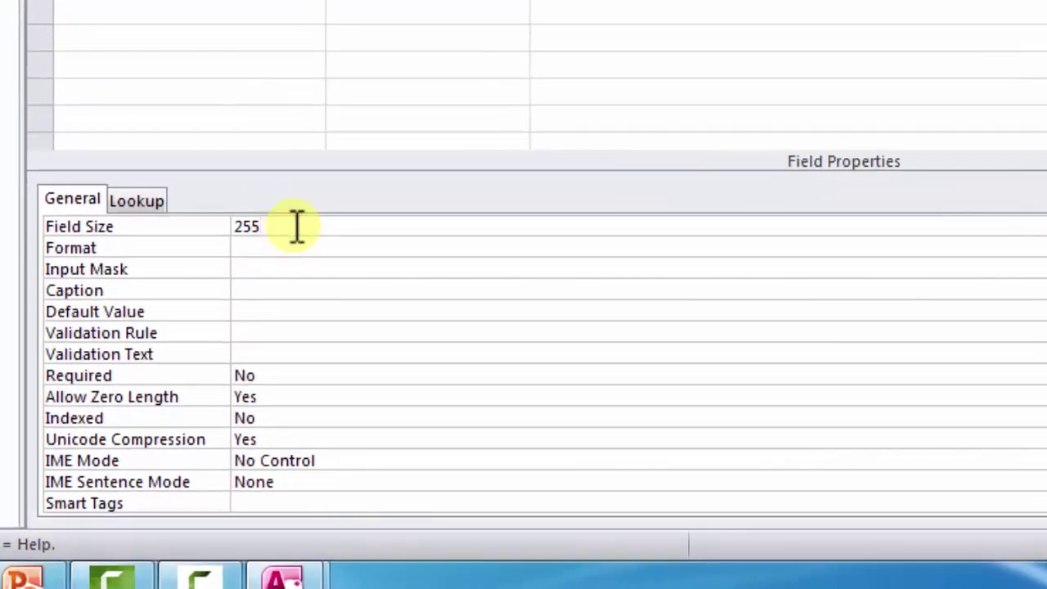
pyautogui.press('BackSpace')
pyautogui.press('BackSpace')
pyautogui.press('BackSpace')
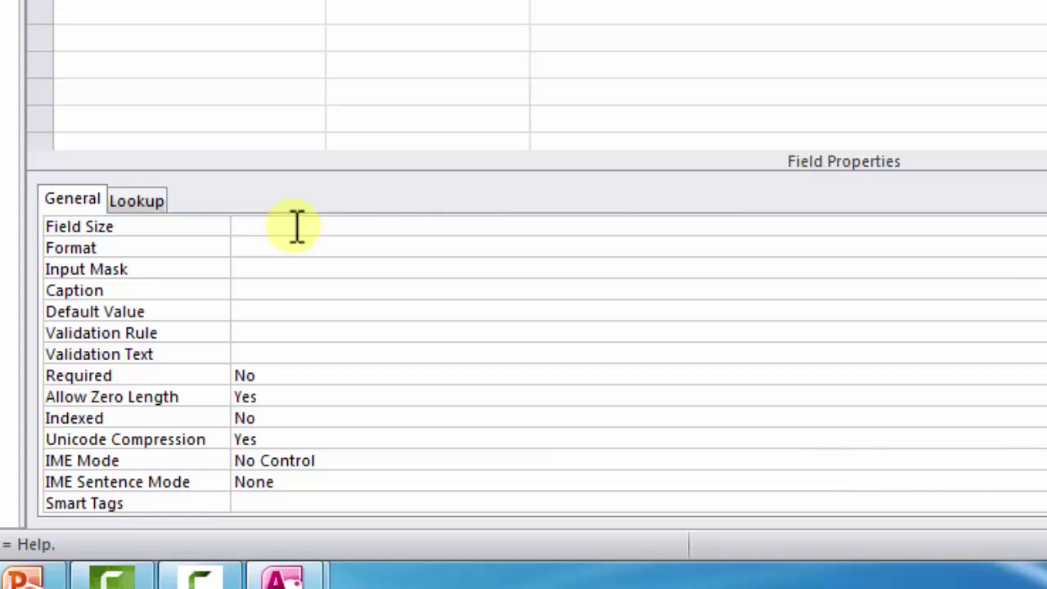
pyautogui.write('30')
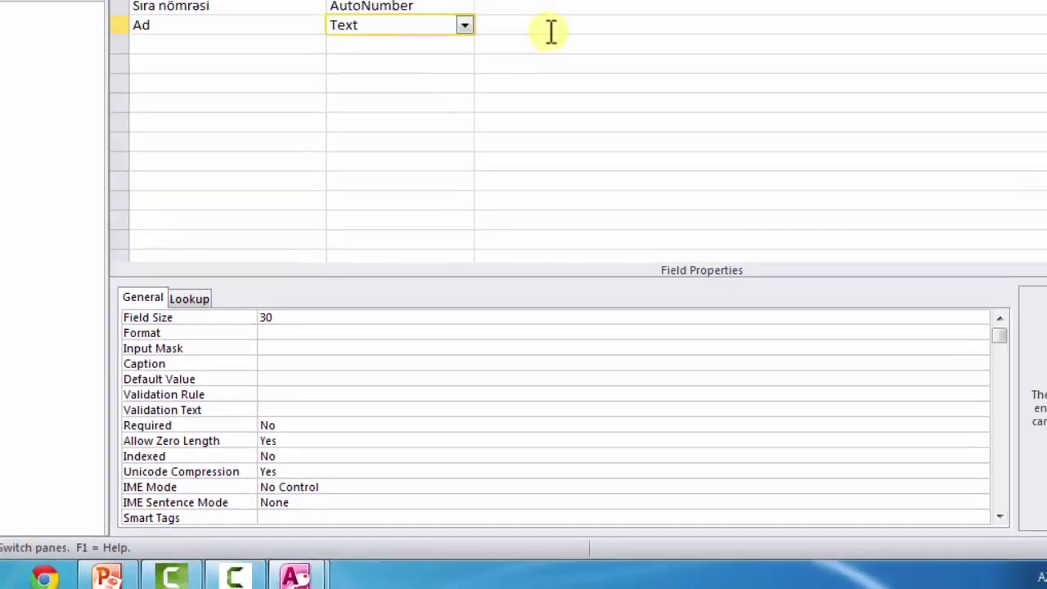
pyautogui.click(489, 157)
pyautogui.press('Tab')
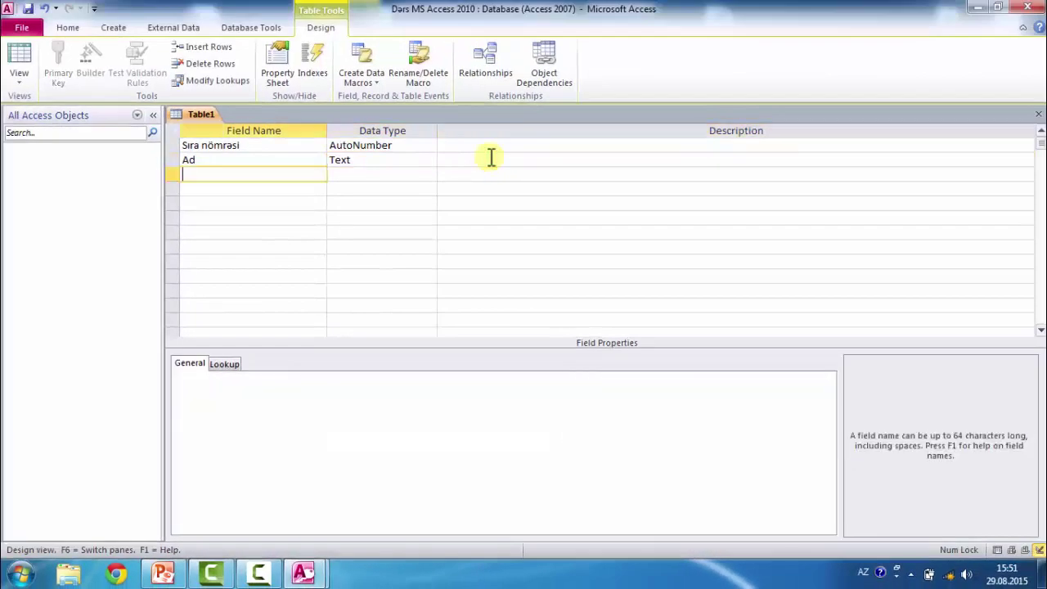
# - Add Text fields Soyad and Universitet, giving Universitet field size 10
pyautogui.write('Soyad')
pyautogui.press('Tab')
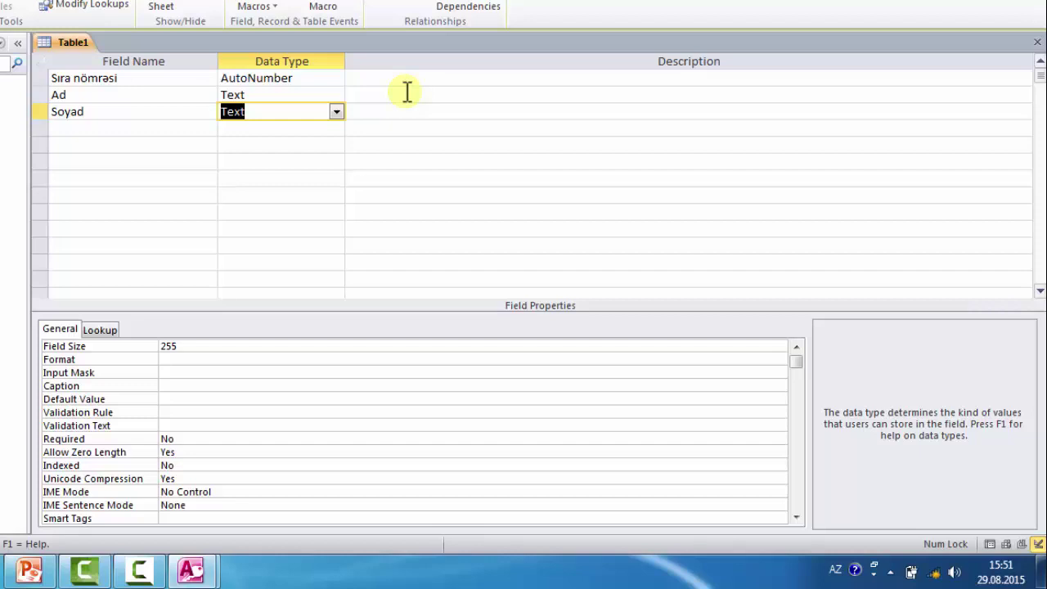
pyautogui.press('Tab')
pyautogui.press('Tab')
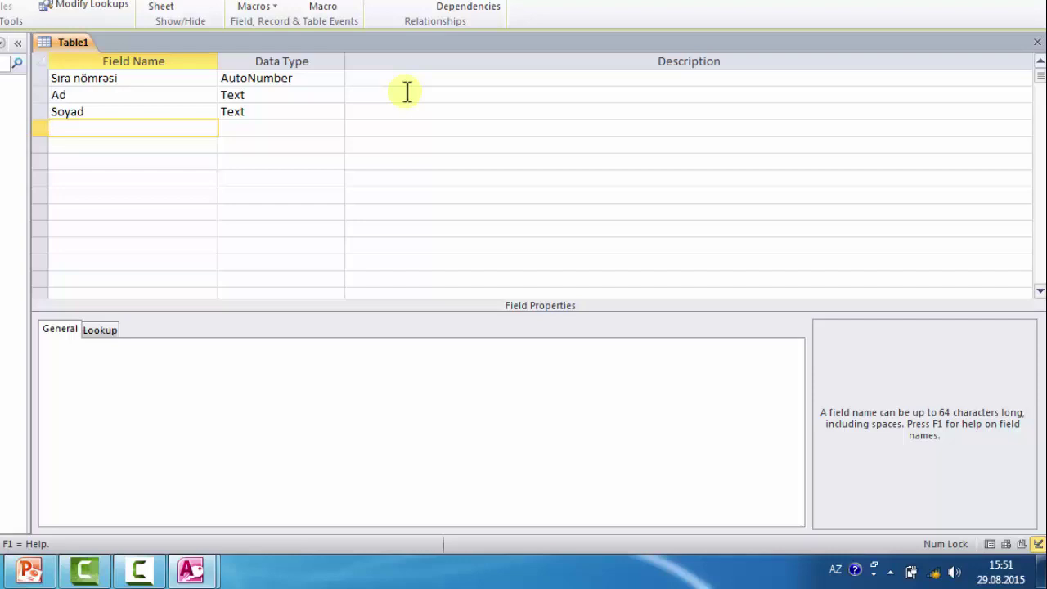
pyautogui.write('Universitet')
pyautogui.press('Tab')
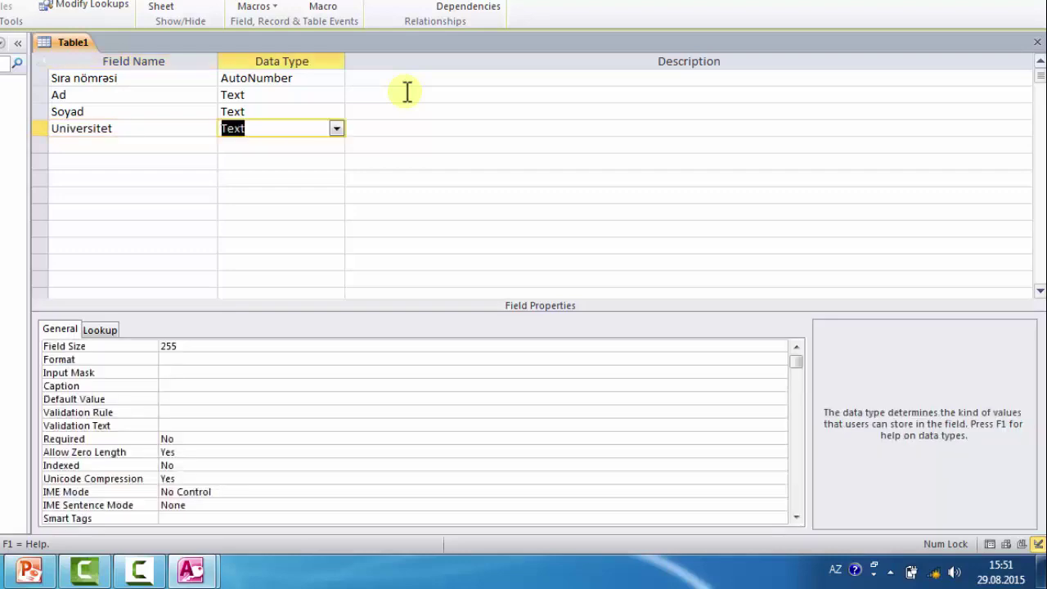
pyautogui.moveTo(210, 343); pyautogui.dragTo(160, 347)
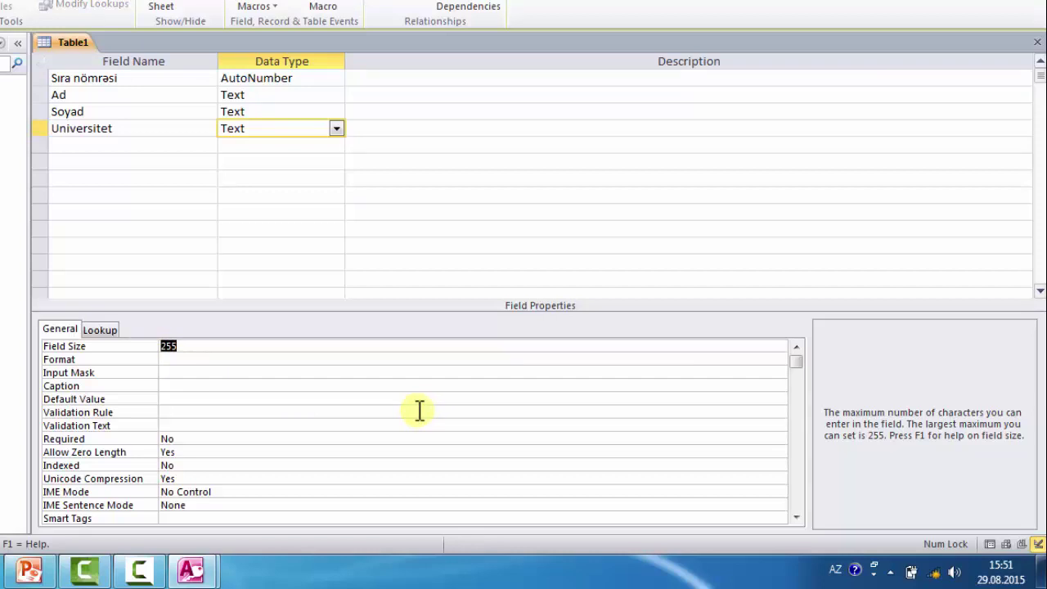
pyautogui.write('10')
pyautogui.click(368, 131)
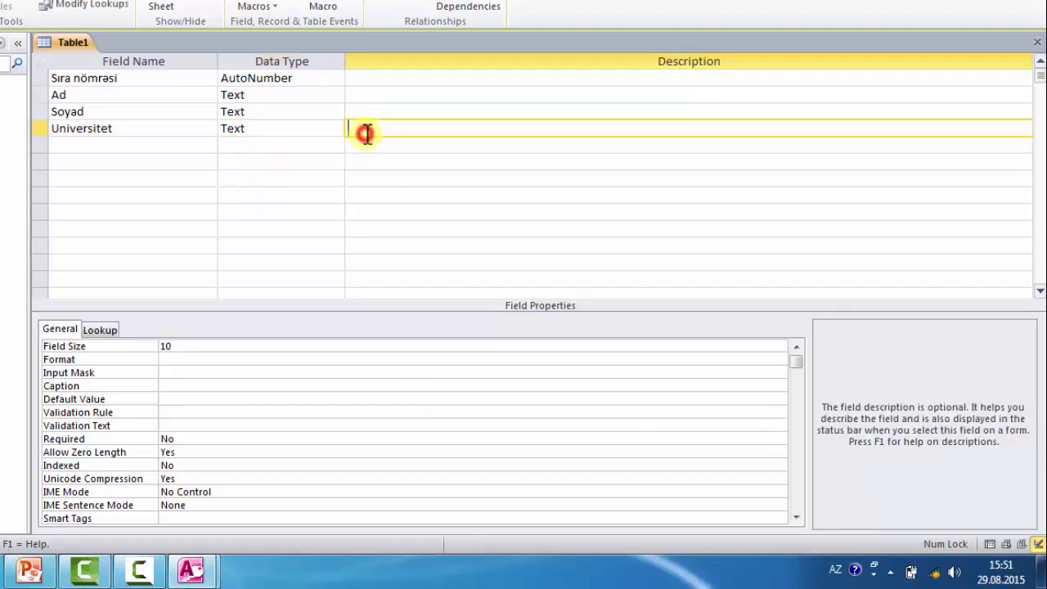
pyautogui.press('Return')
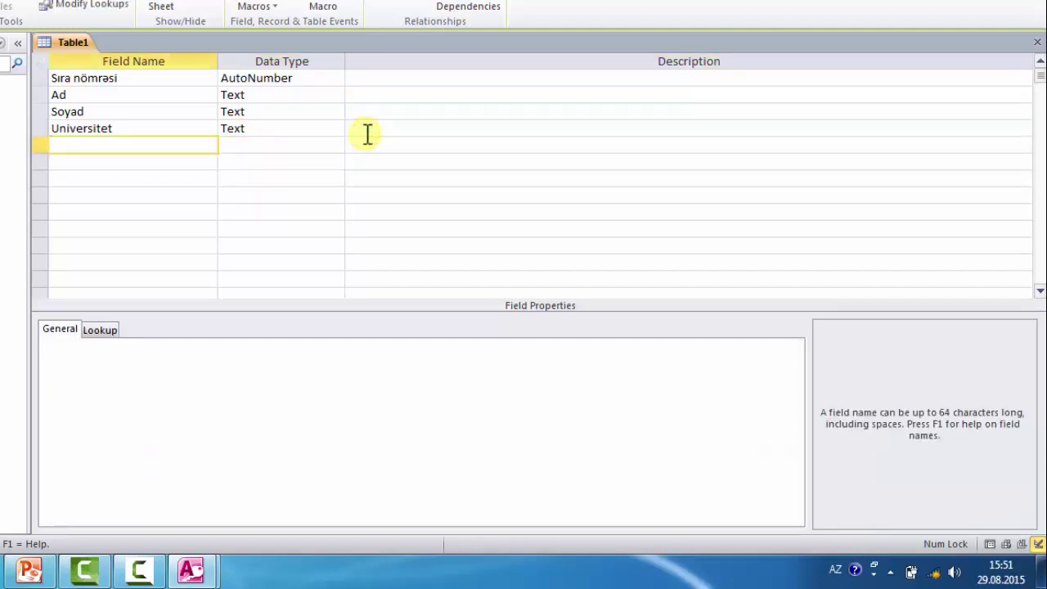
# - Add Kurs as a Number field and Təqaüd as a Currency field
pyautogui.write('Kurs')
pyautogui.press('Return')
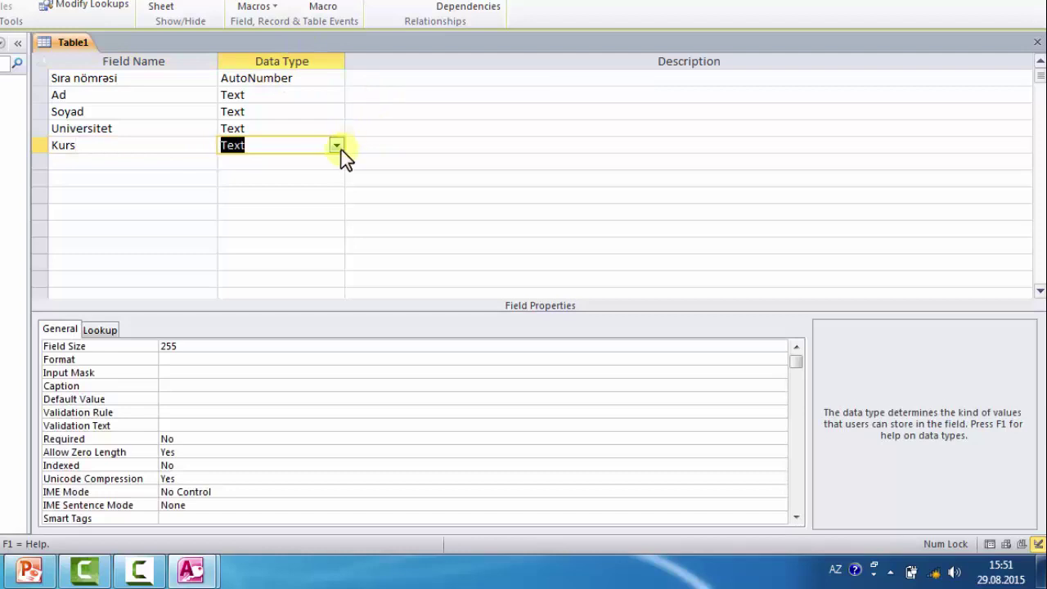
pyautogui.click(335, 145)
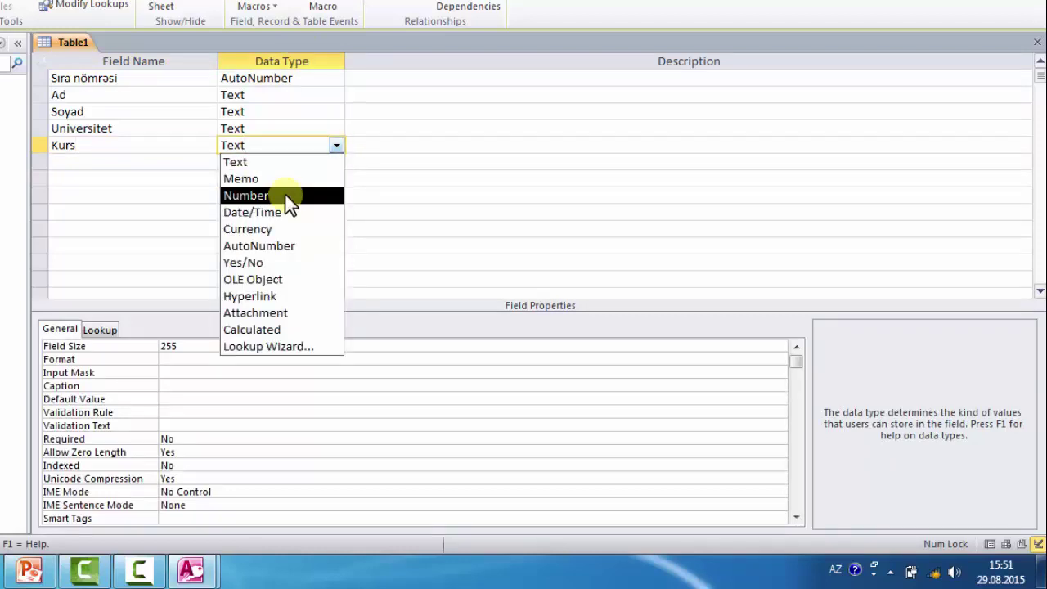
pyautogui.click(285, 195)
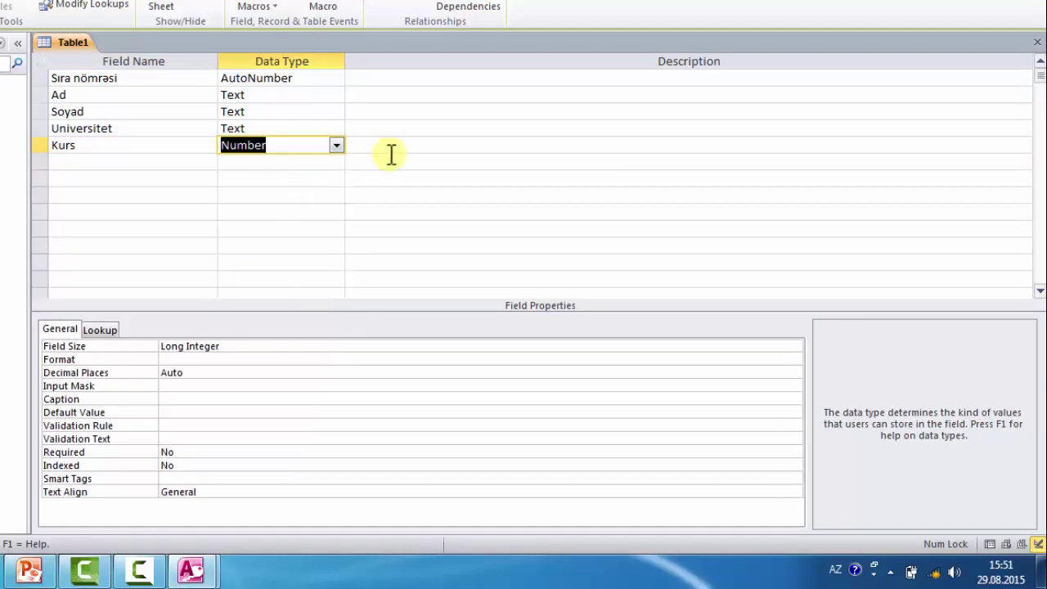
pyautogui.press('Tab')
pyautogui.press('Tab')
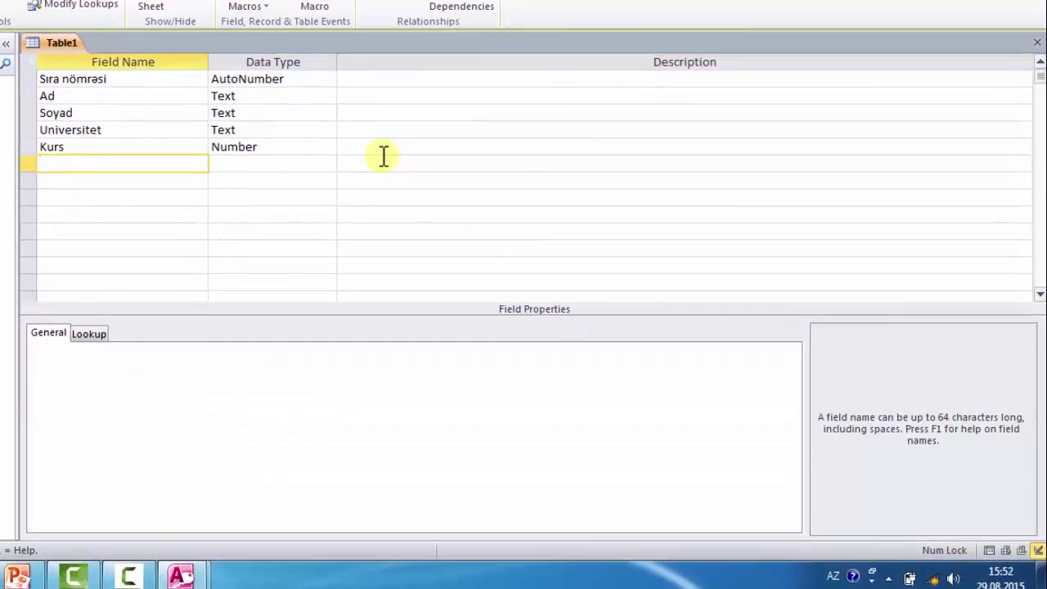
pyautogui.write('Təqaüd')
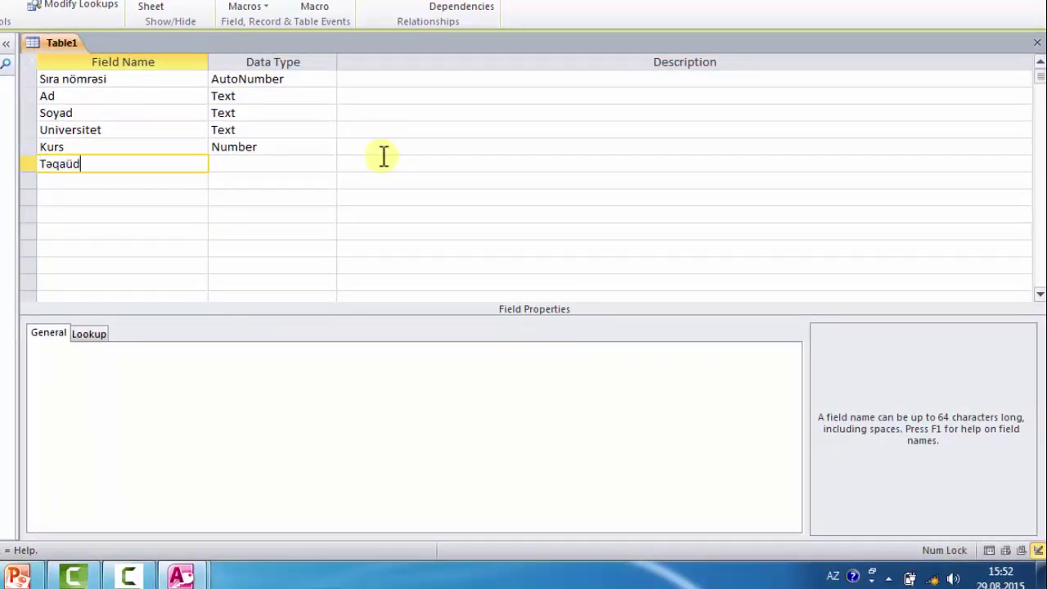
pyautogui.press('Tab')
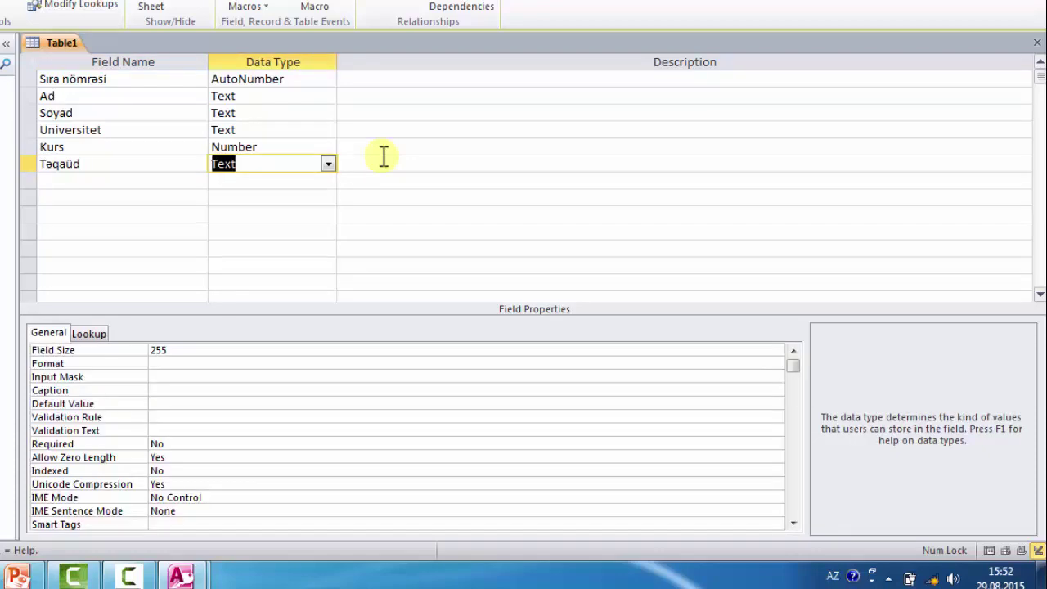
pyautogui.click(328, 164)
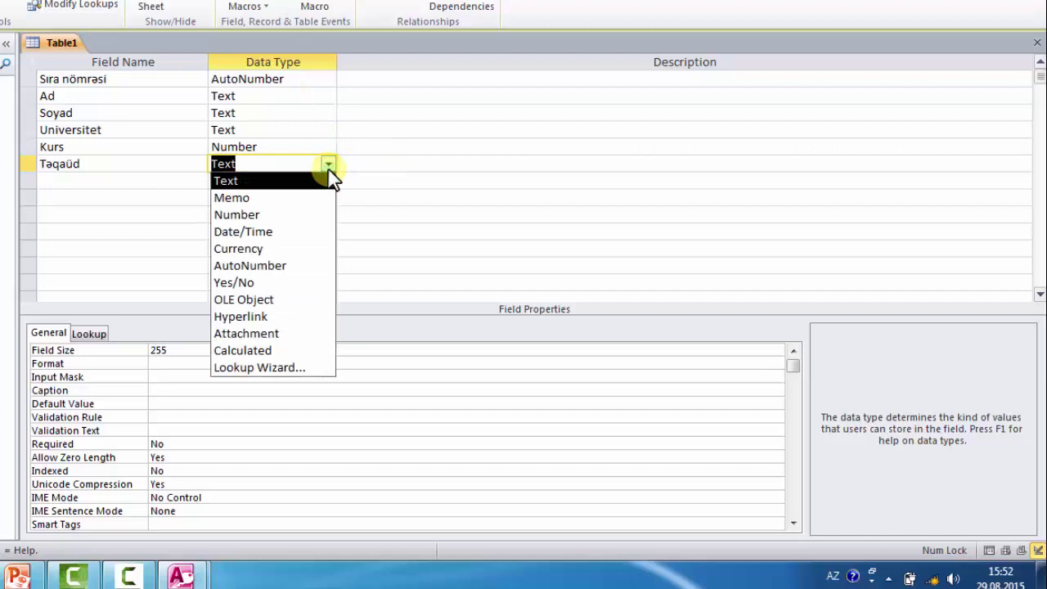
pyautogui.click(300, 249)
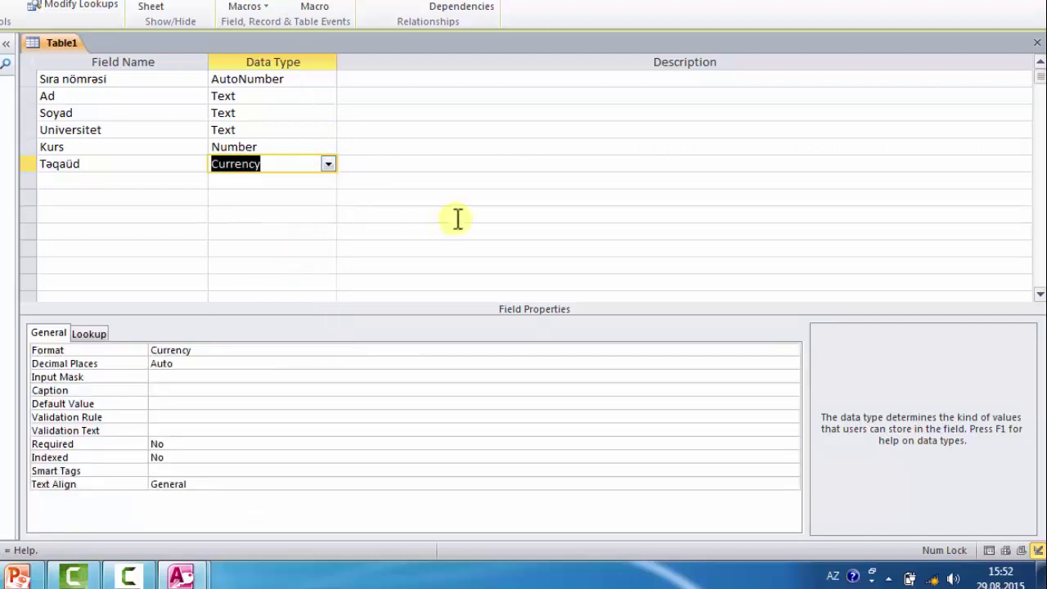
pyautogui.press('Tab')
pyautogui.press('Tab')
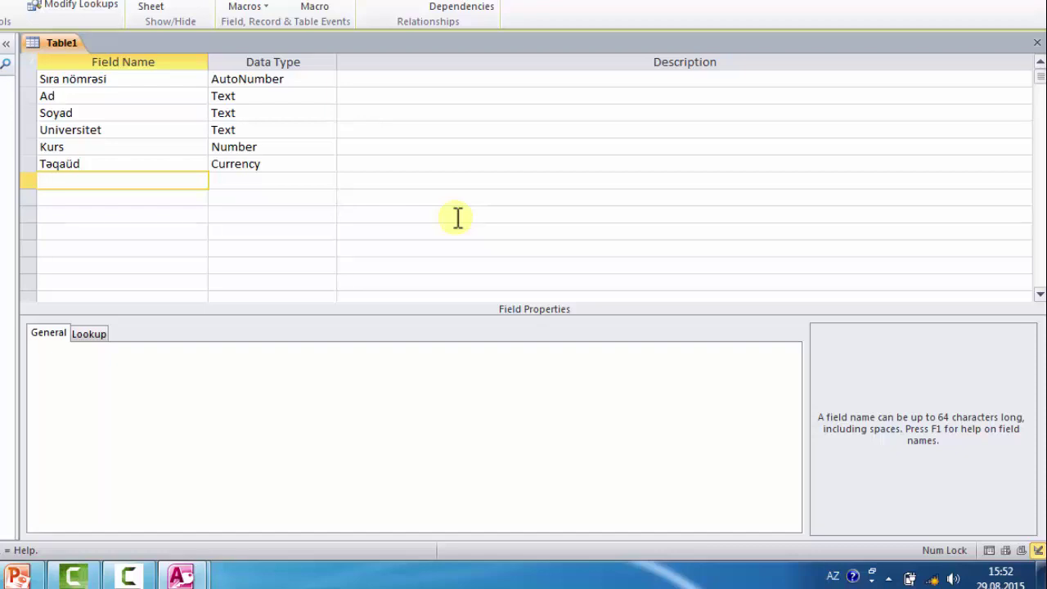
# - Add Haqqında as a Memo field and move to a new empty row
pyautogui.write('Haqqında')
pyautogui.press('Tab')
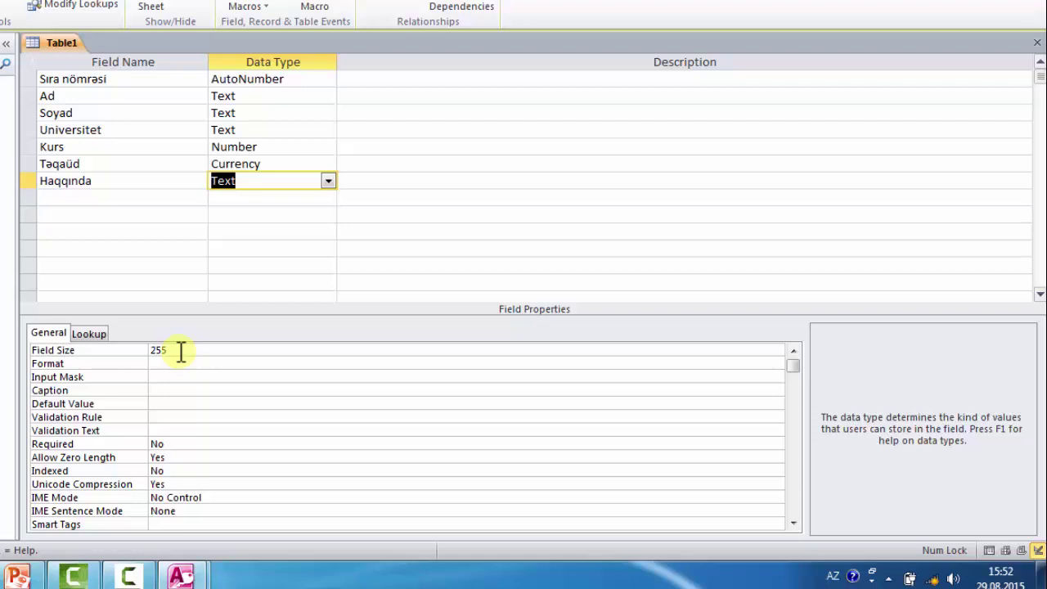
pyautogui.click(329, 181)
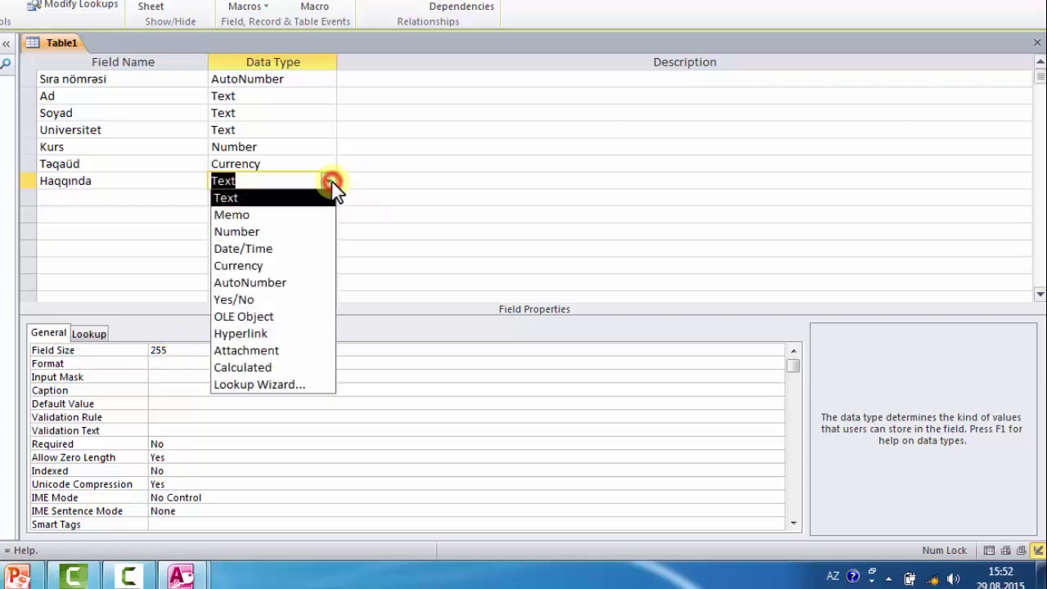
pyautogui.click(299, 215)
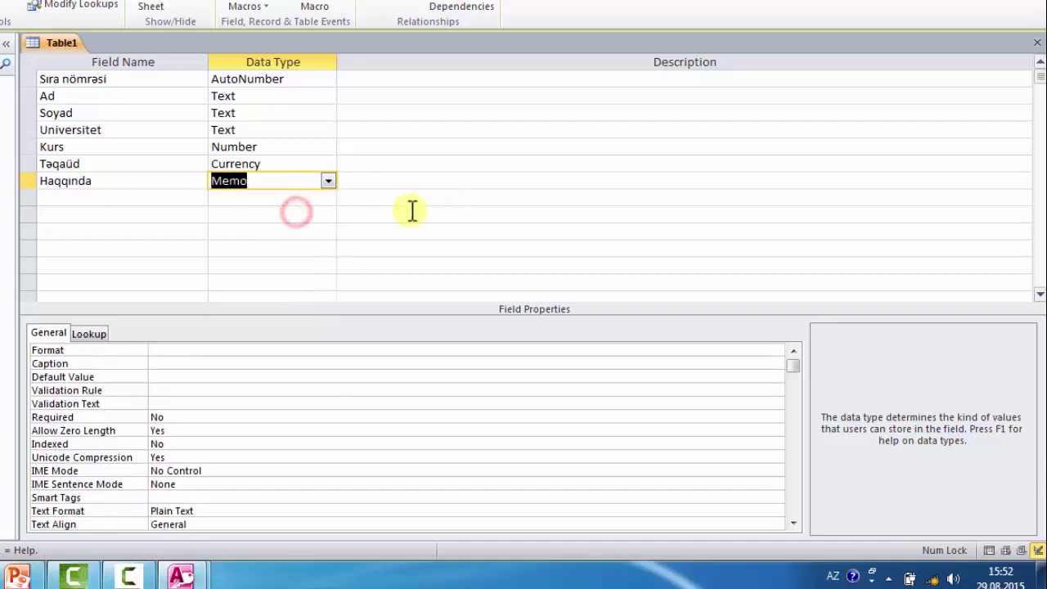
pyautogui.press('Tab')
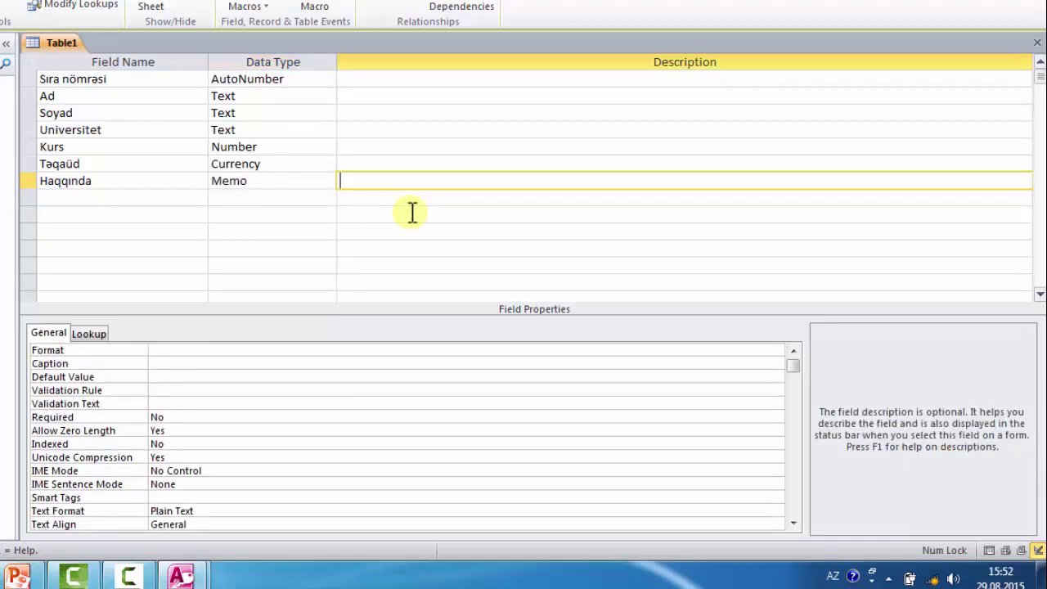
pyautogui.press('Tab')
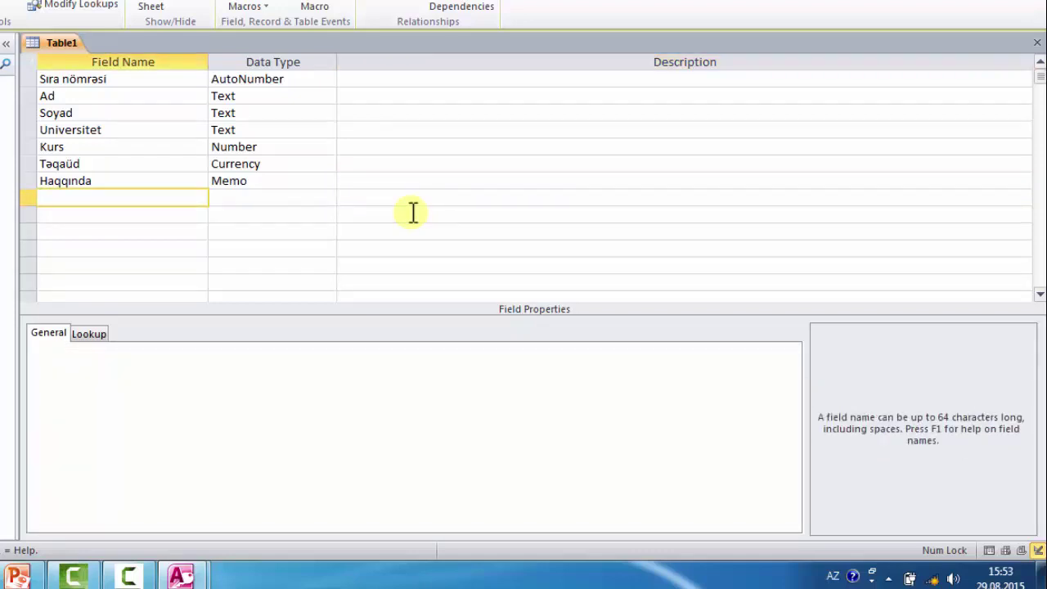
# - Add the field Qəbul tarixi with the Date/Time data type
pyautogui.write('Qəbul tarixi')
pyautogui.press('Tab')
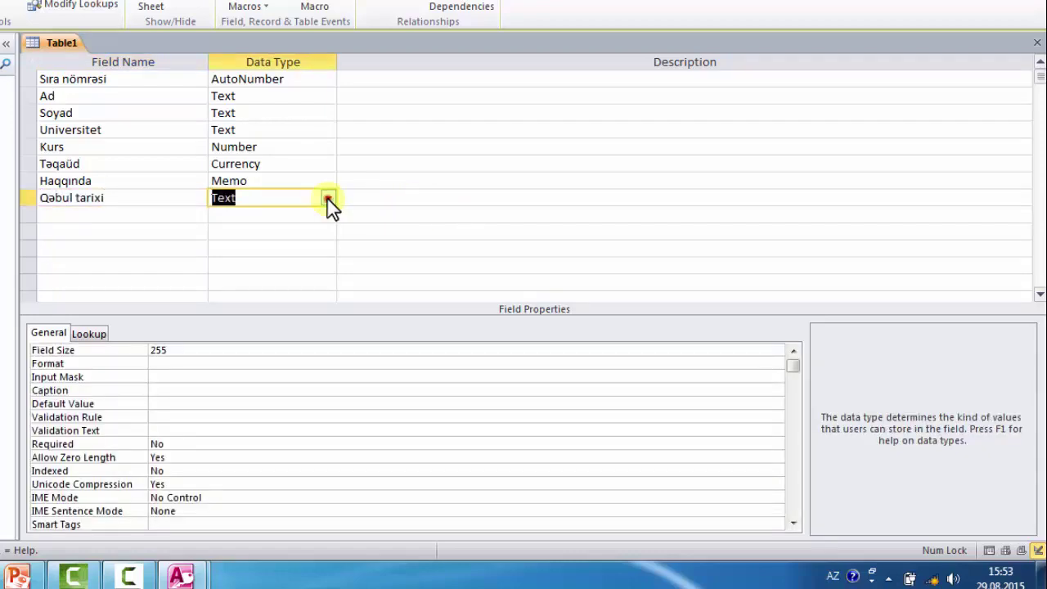
pyautogui.click(328, 198)
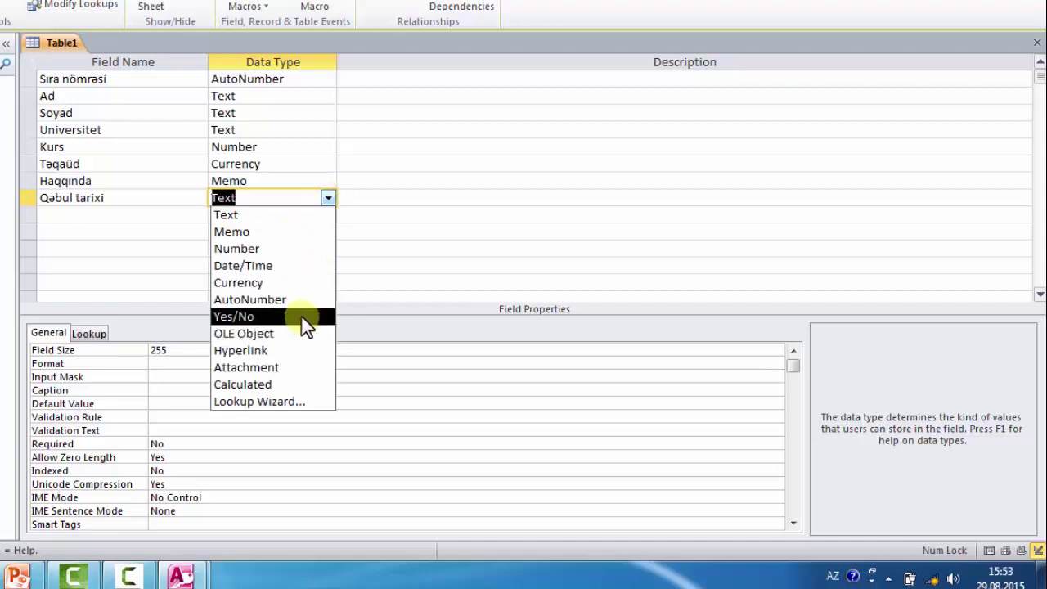
pyautogui.click(306, 265)
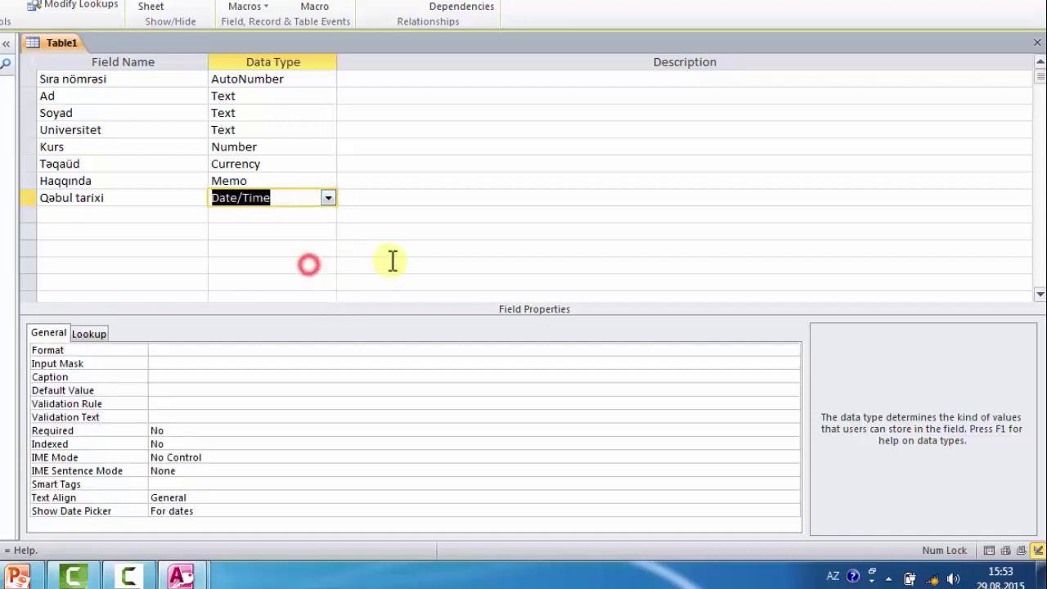
pyautogui.press('Return')
pyautogui.press('Return')
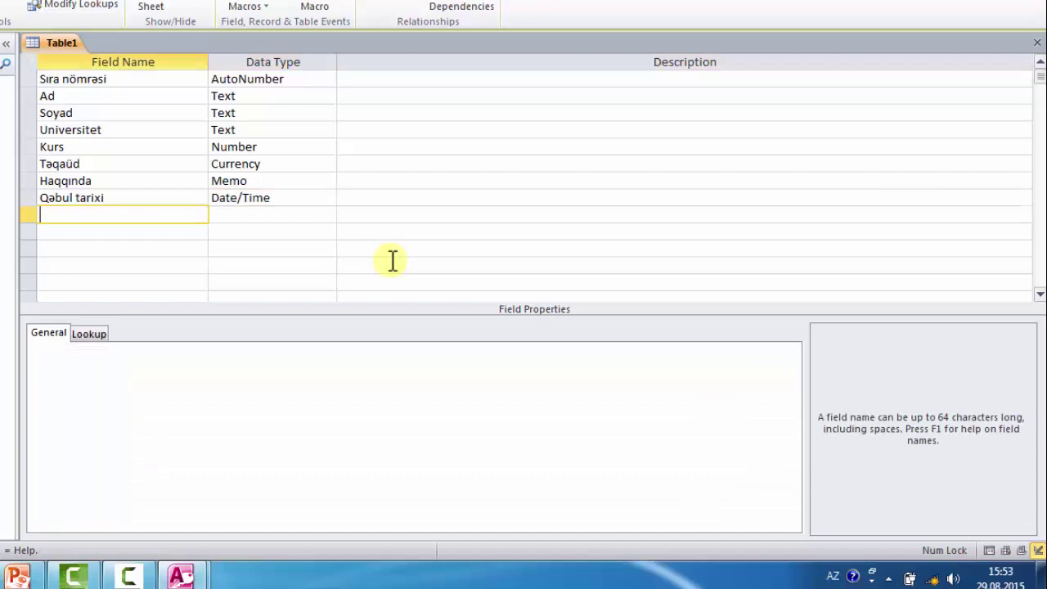
# - Add the field Əlaçı with the Yes/No data type
pyautogui.write('Əlaçı')
pyautogui.press('Return')
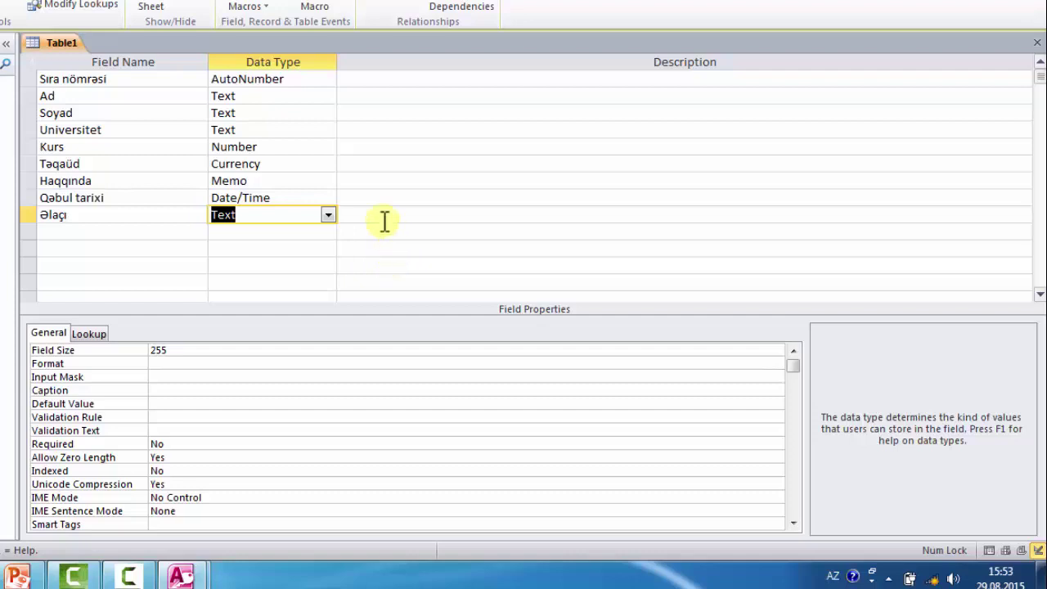
pyautogui.click(328, 216)
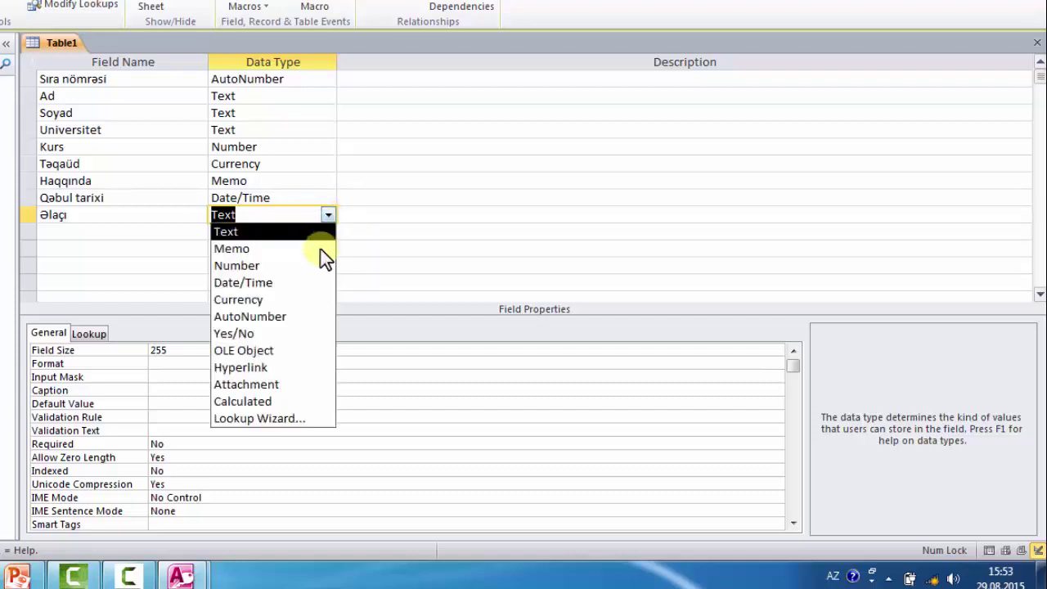
pyautogui.click(258, 332)
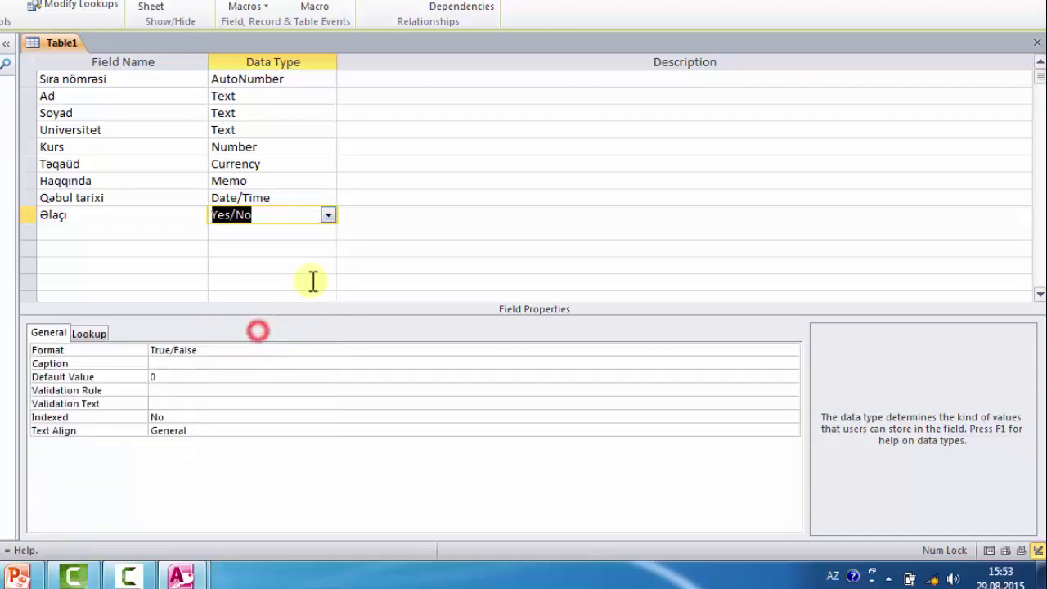
pyautogui.click(87, 214)
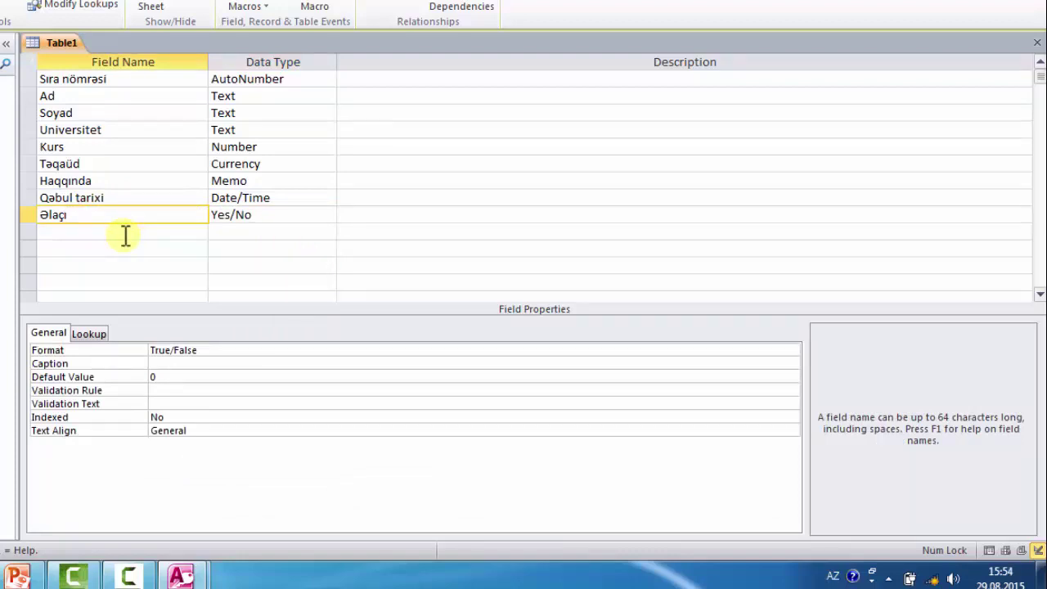
pyautogui.press('Tab')
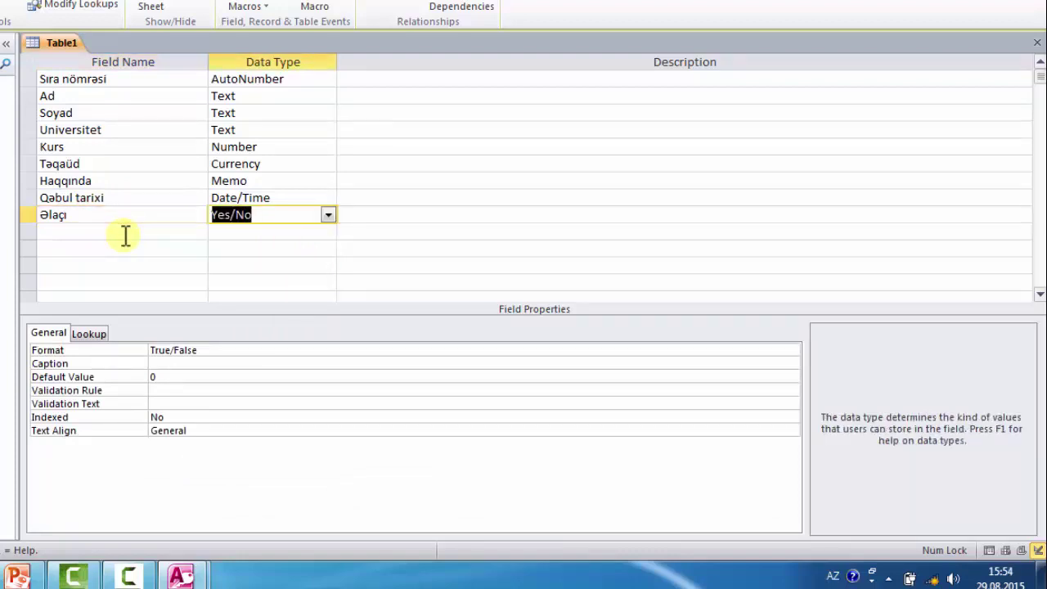
pyautogui.press('Tab')
pyautogui.press('Tab')
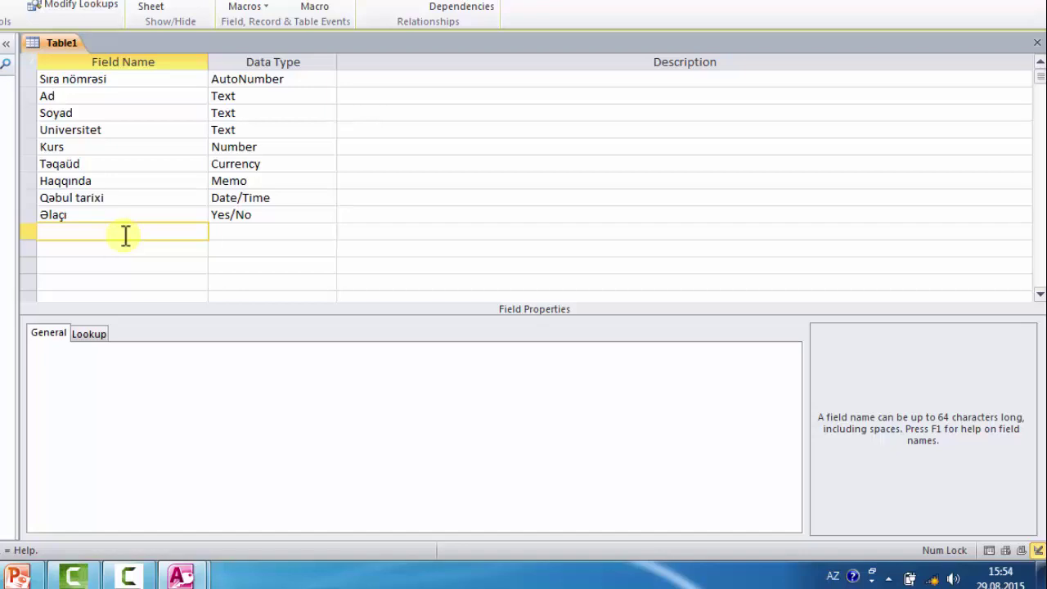
# - Add the field Foto 3x4 with the OLE Object data type
pyautogui.write('Foto 3x4')
pyautogui.press('Tab')
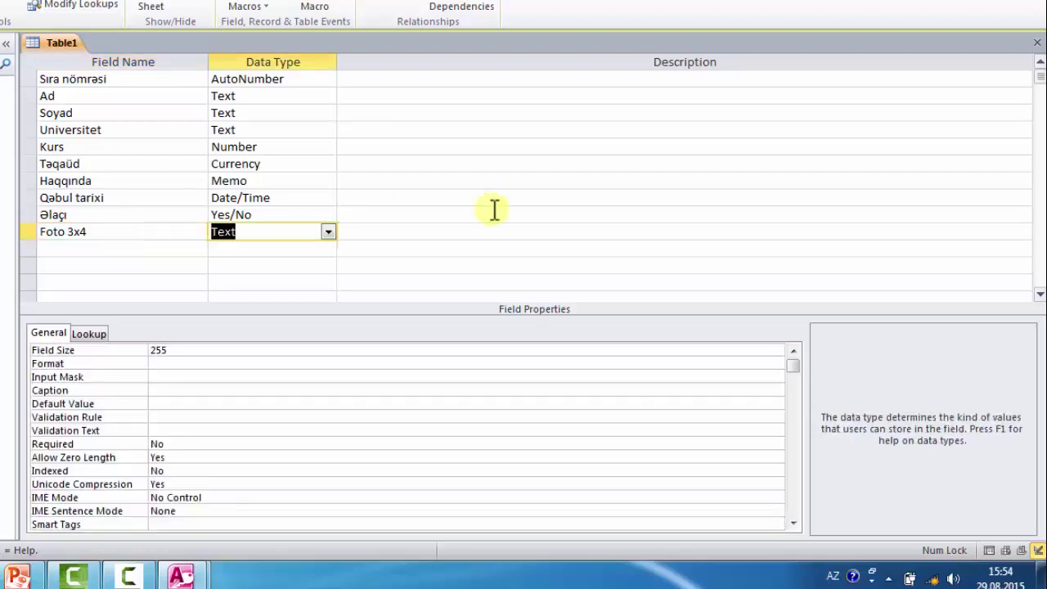
pyautogui.click(329, 233)
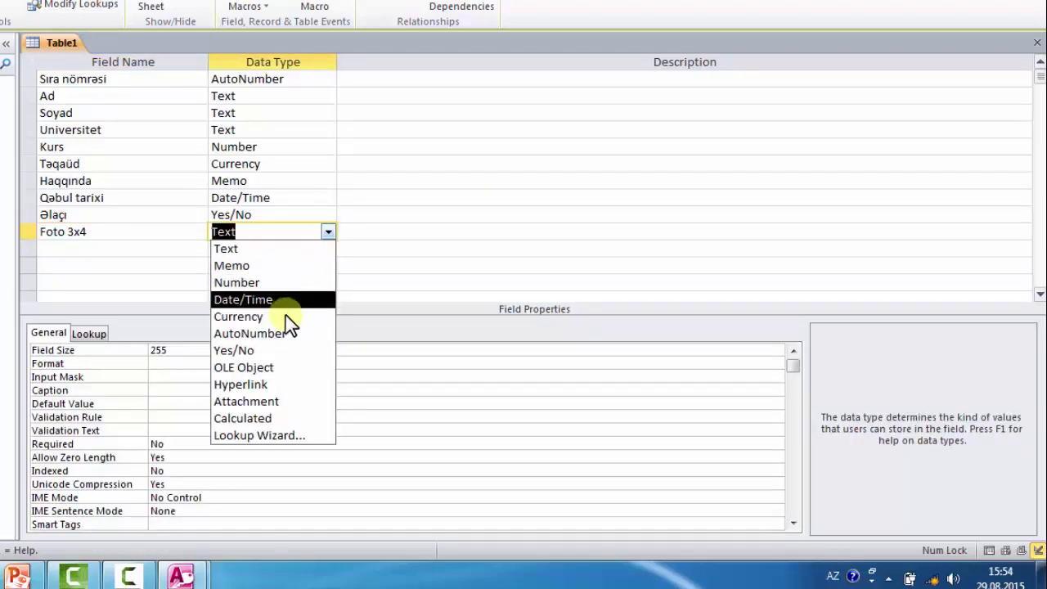
pyautogui.click(278, 370)
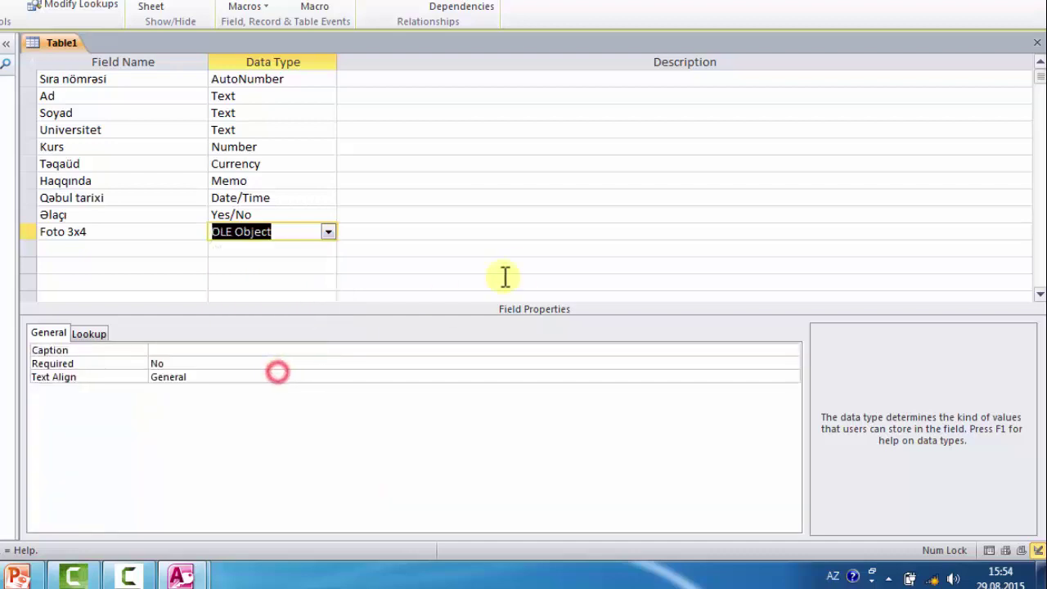
pyautogui.press('Tab')
pyautogui.press('Tab')
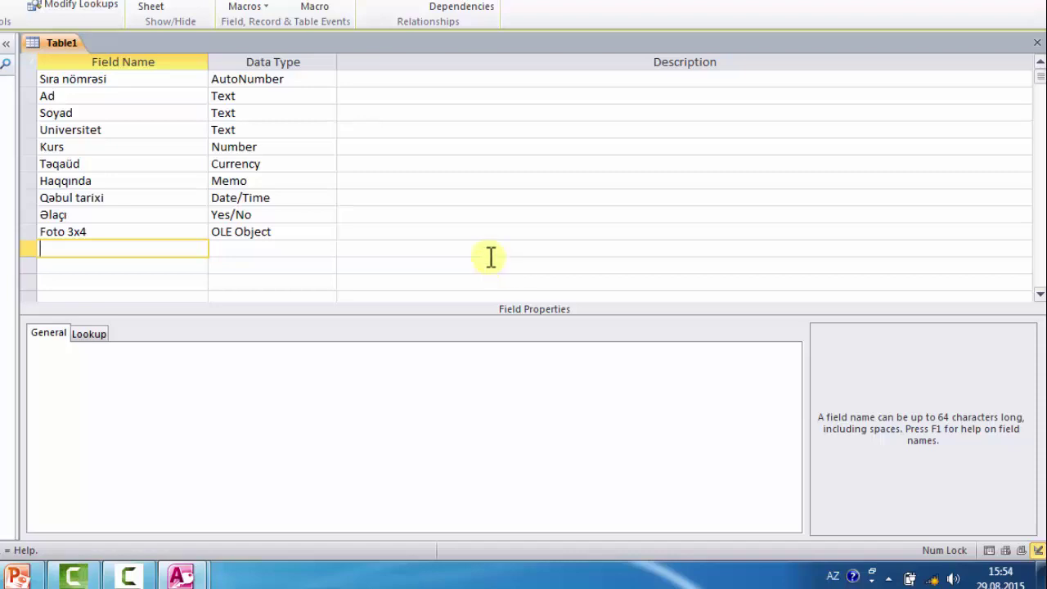
pyautogui.click(83, 79)
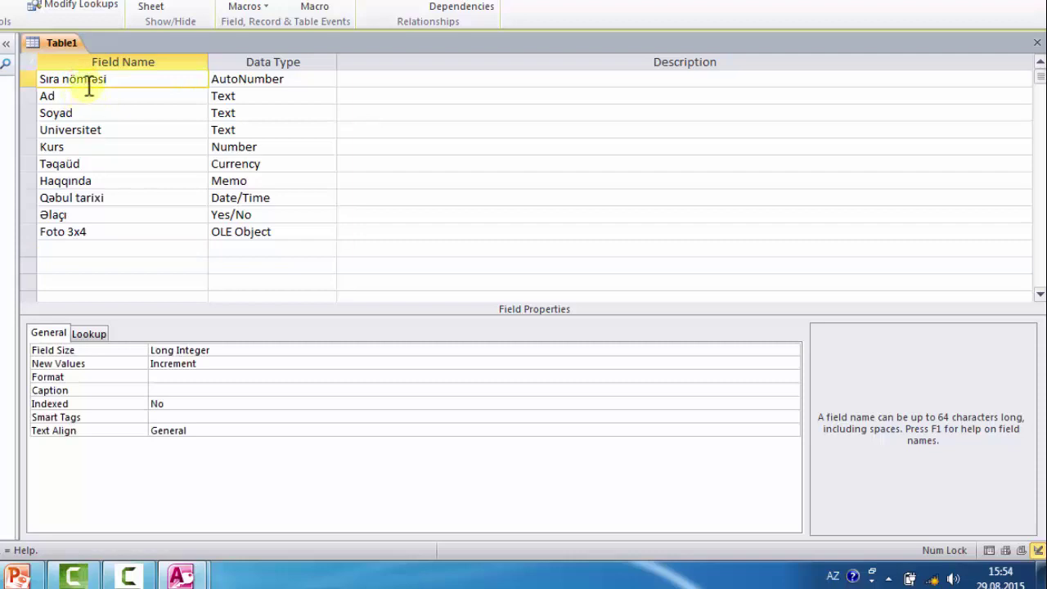
pyautogui.click(42, 96)
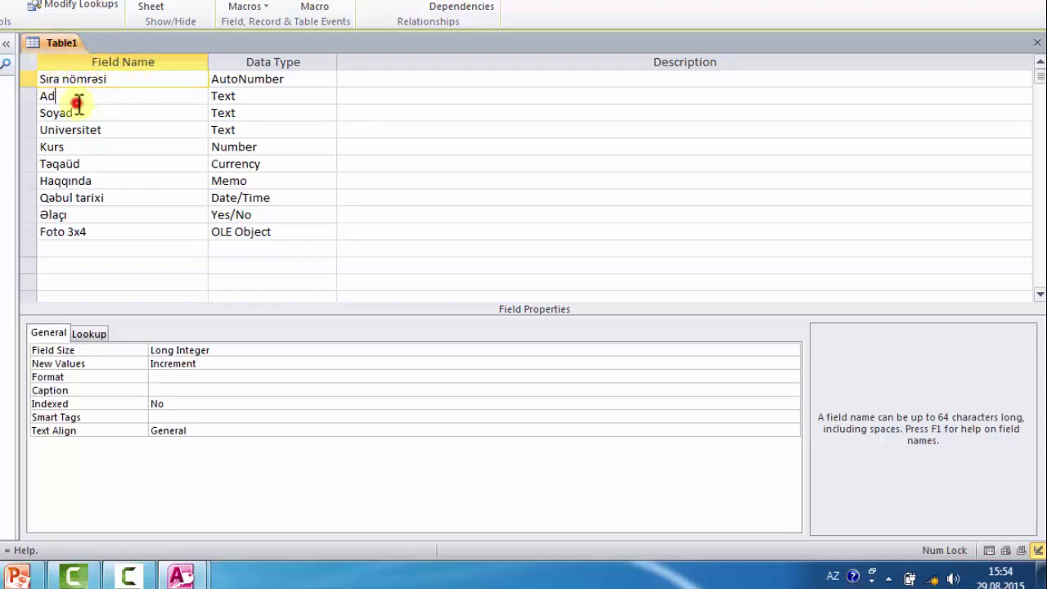
pyautogui.click(78, 113)
pyautogui.click(115, 129)
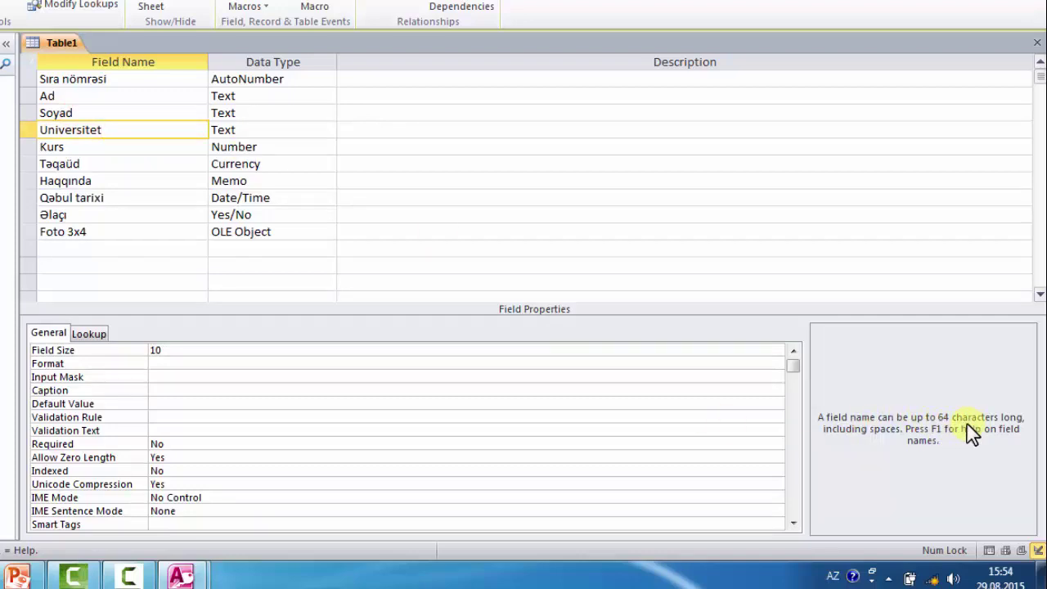
pyautogui.click(268, 80)
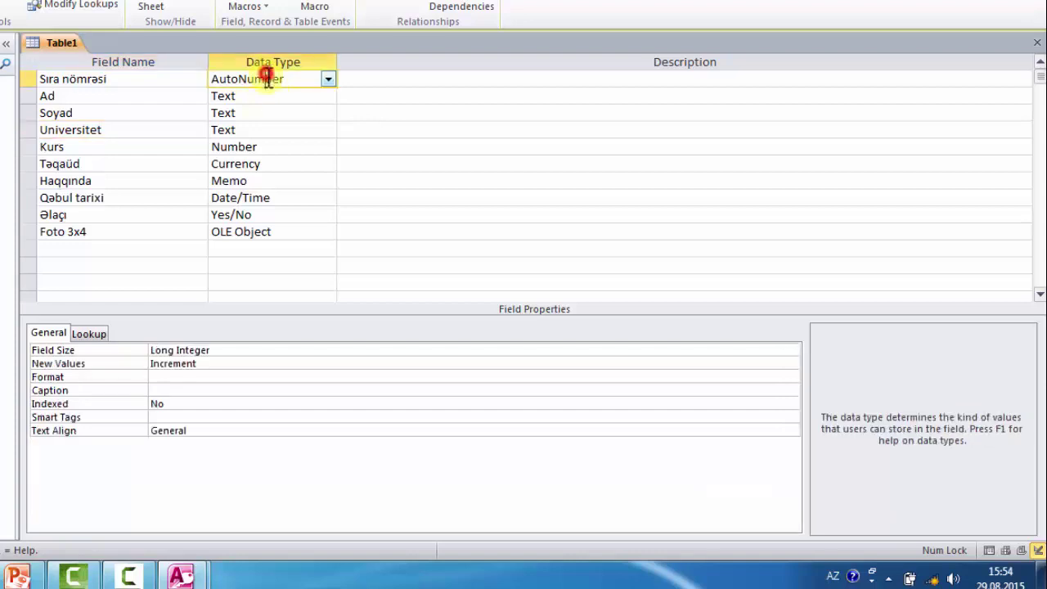
pyautogui.click(268, 98)
pyautogui.click(264, 114)
pyautogui.click(274, 162)
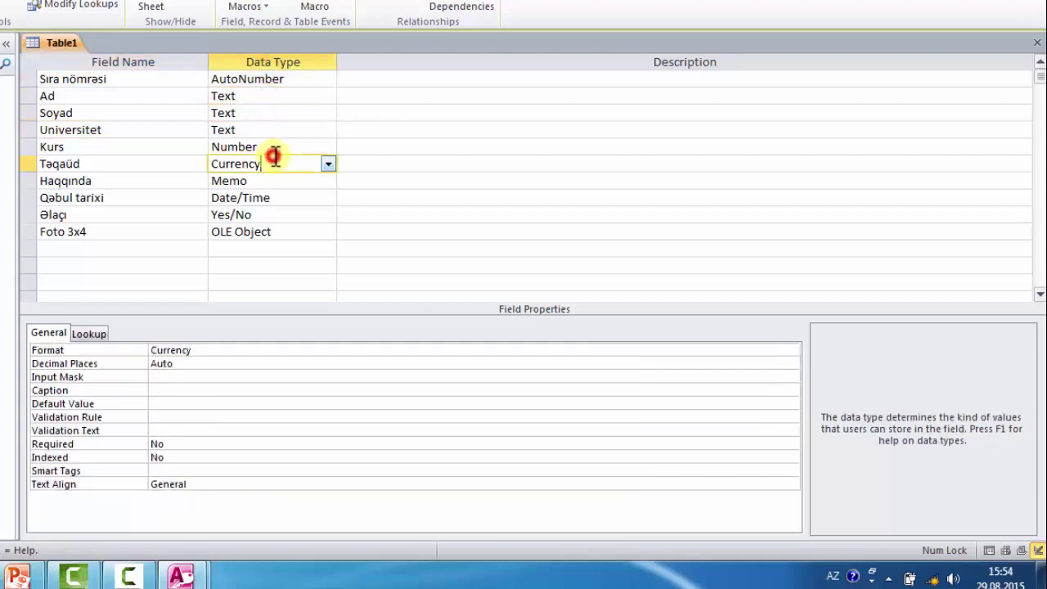
pyautogui.click(271, 131)
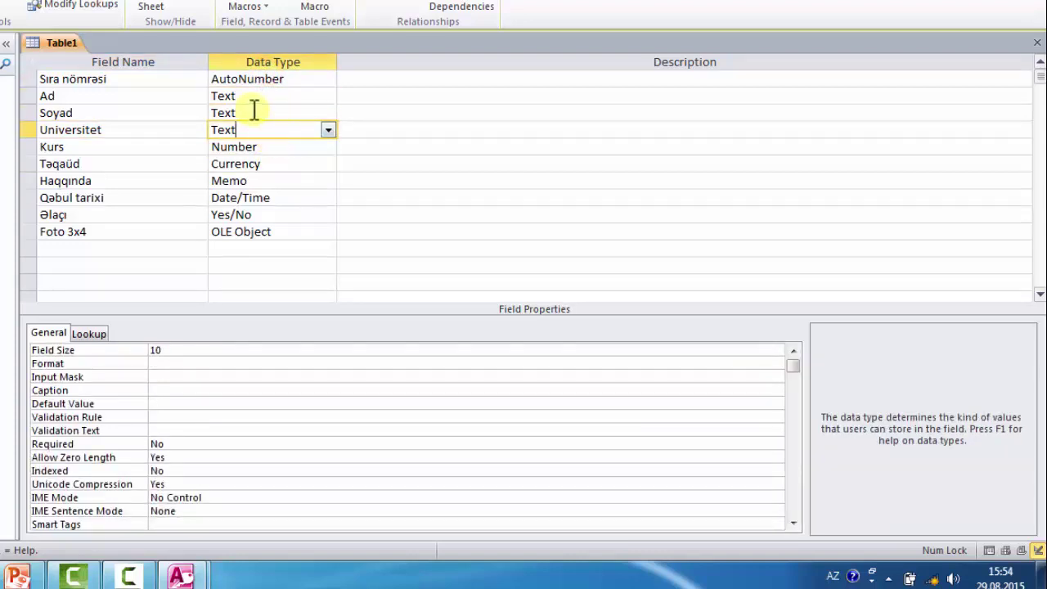
pyautogui.click(253, 112)
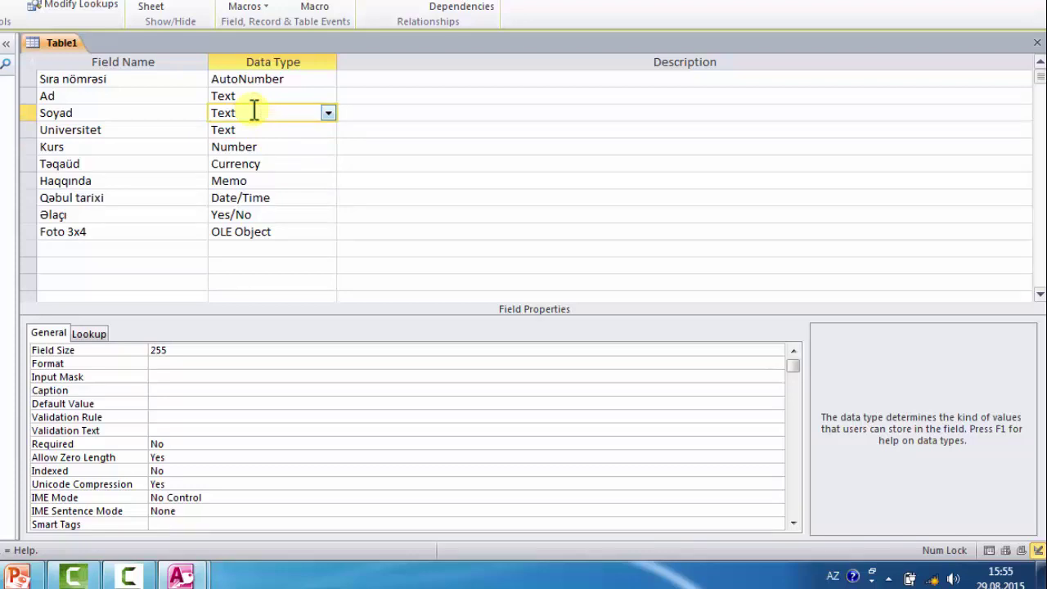
pyautogui.click(281, 164)
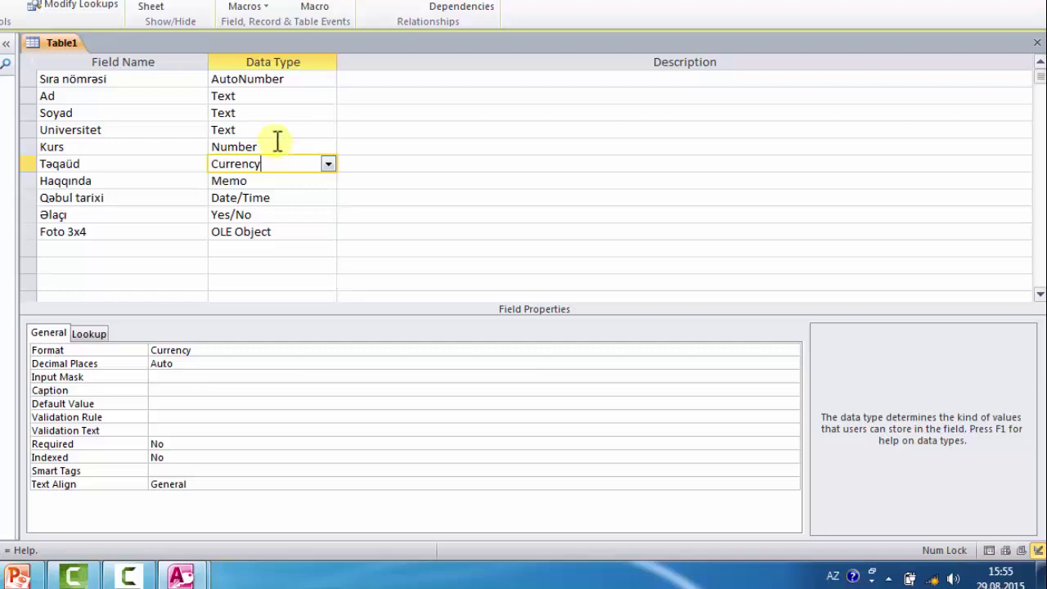
pyautogui.click(273, 145)
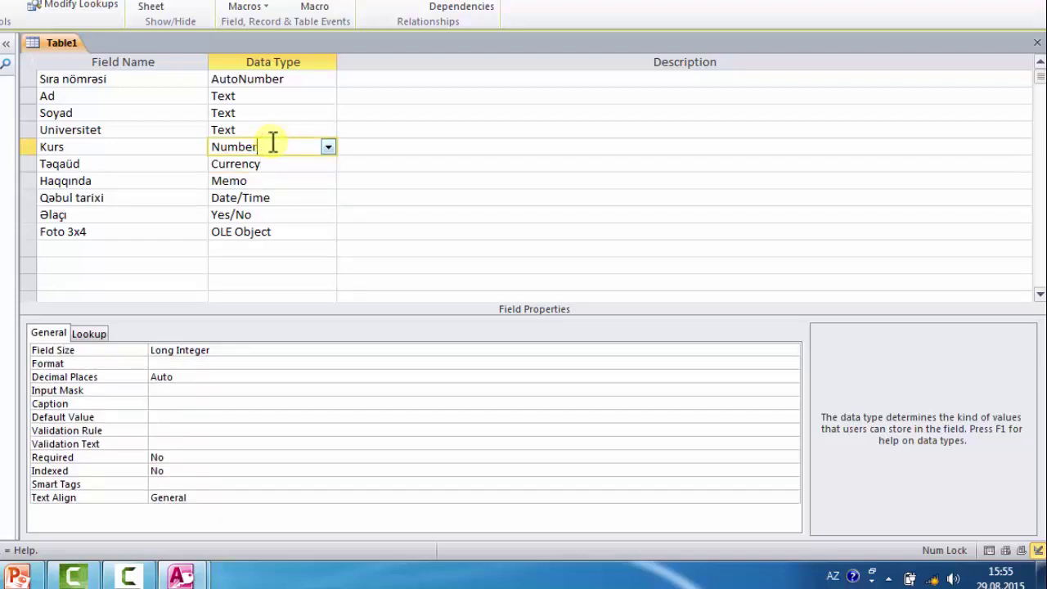
pyautogui.click(273, 215)
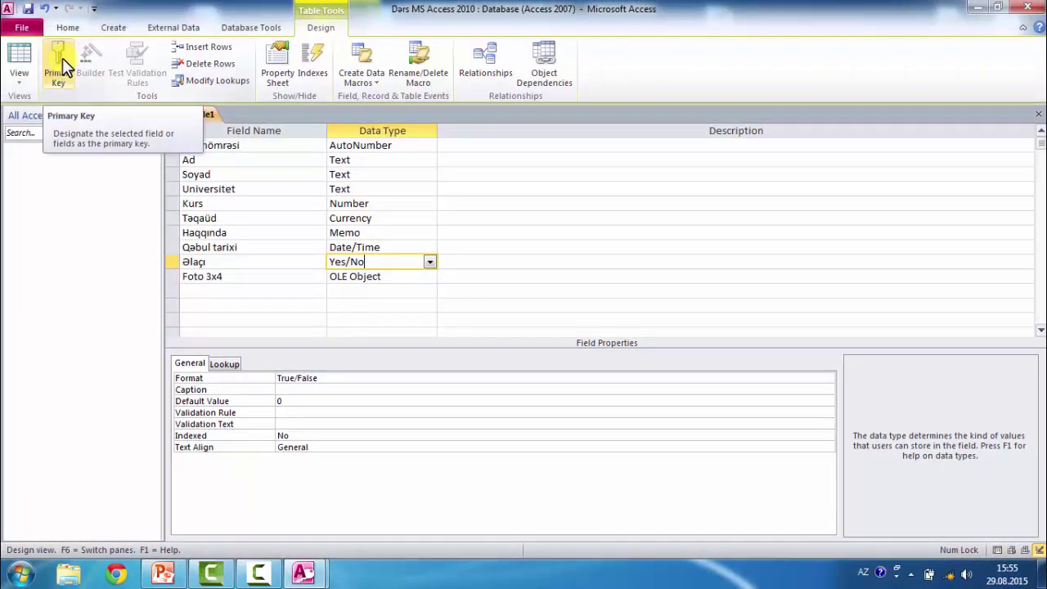
# - Select the Sıra nömrəsi row and set it as Table1's primary key from the context menu
pyautogui.click(250, 145)
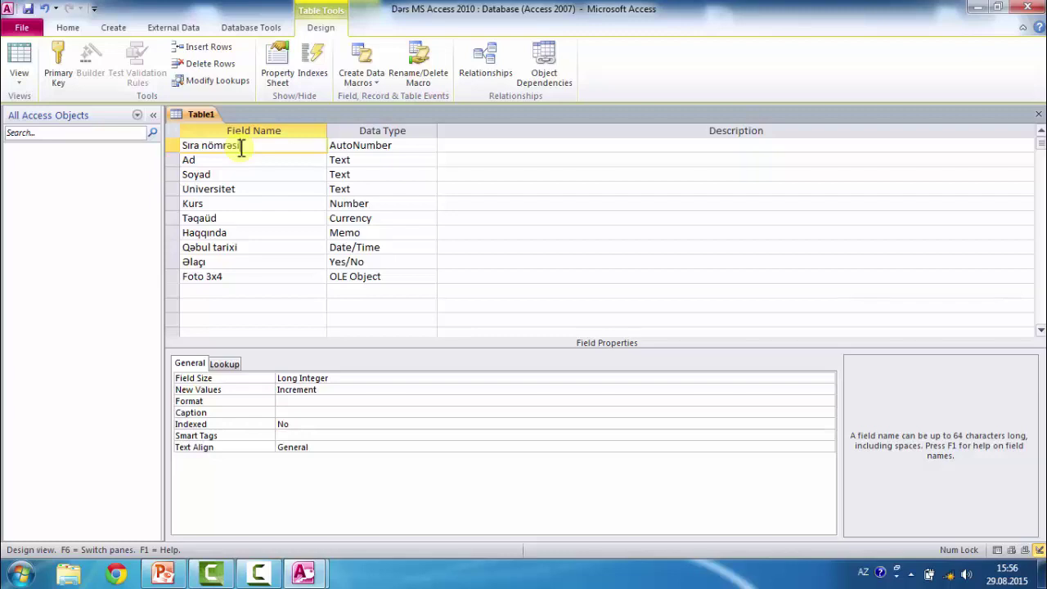
pyautogui.click(171, 144)
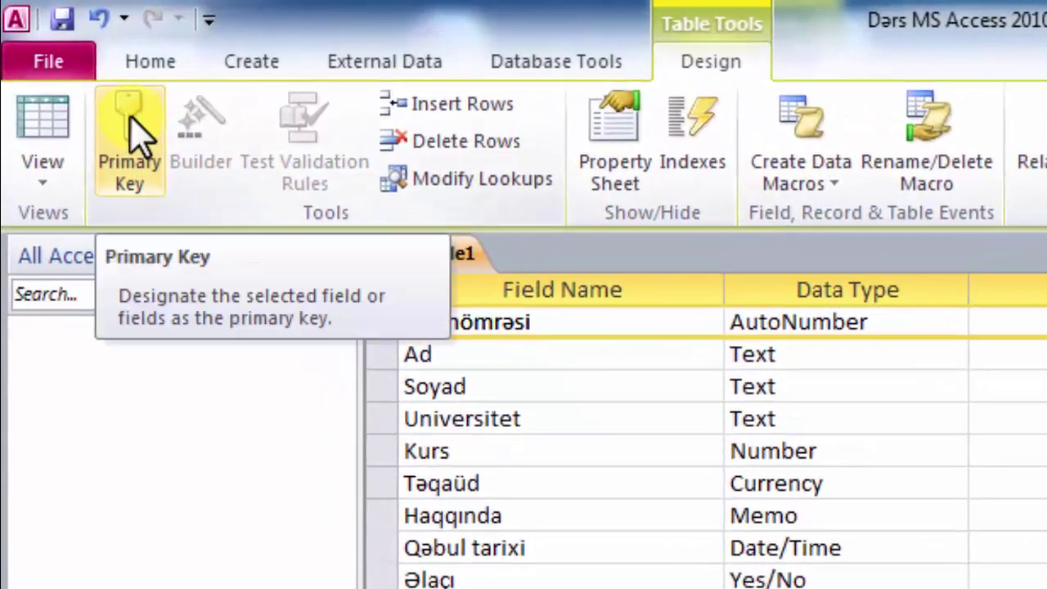
pyautogui.click(131, 135)
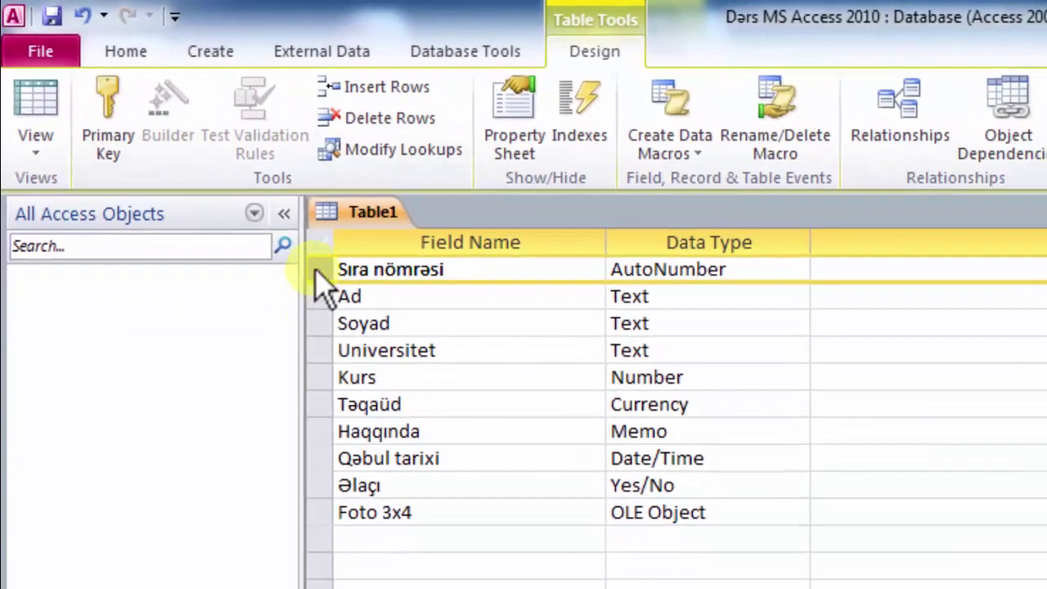
pyautogui.rightClick(324, 278)
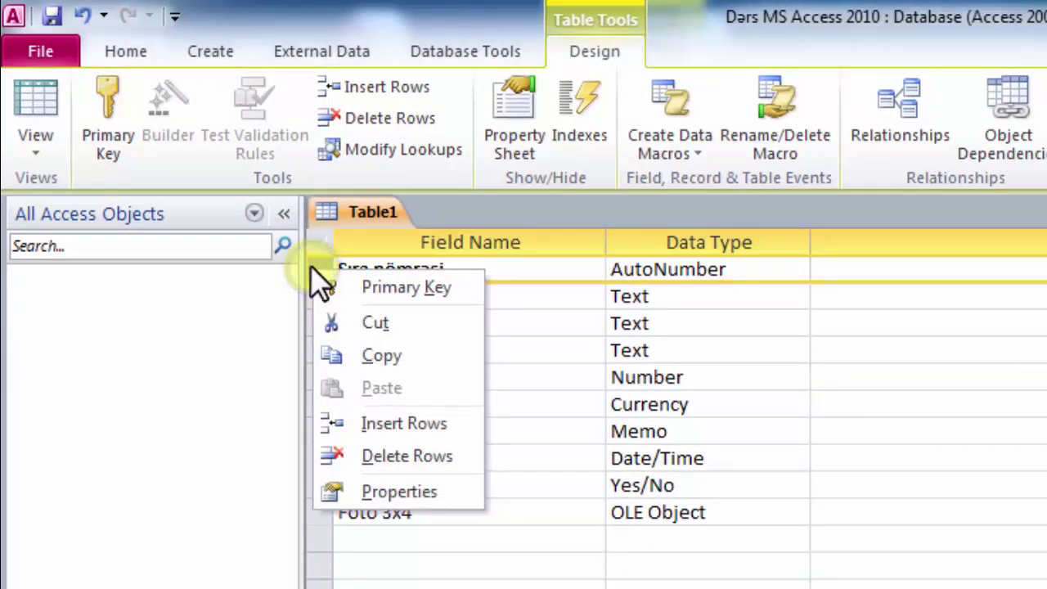
pyautogui.click(384, 285)
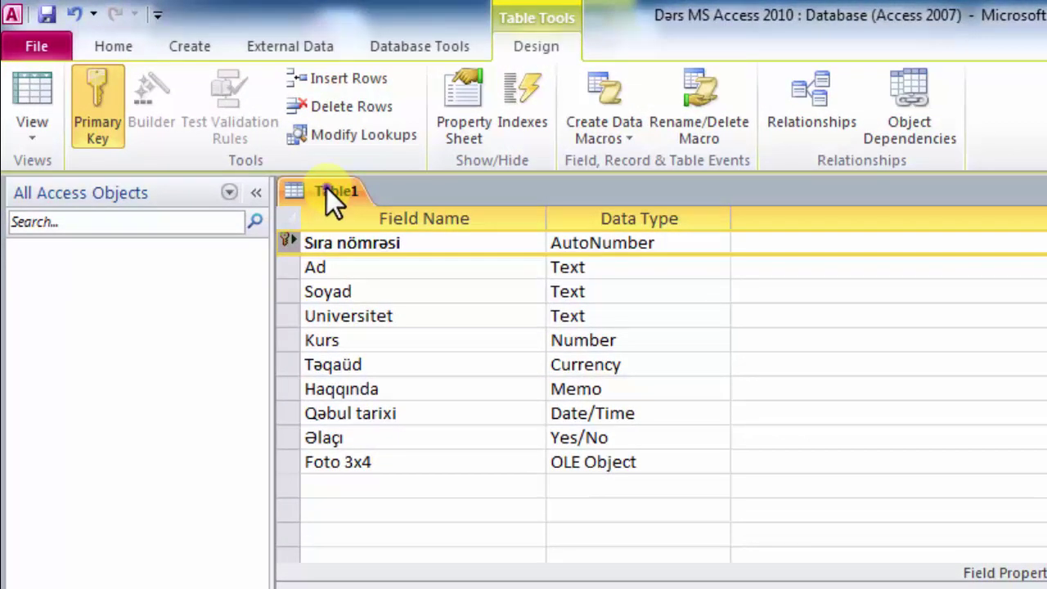
# - Save Table1 from its tab's context menu under the name Tələbə
pyautogui.rightClick(326, 188)
pyautogui.click(399, 205)
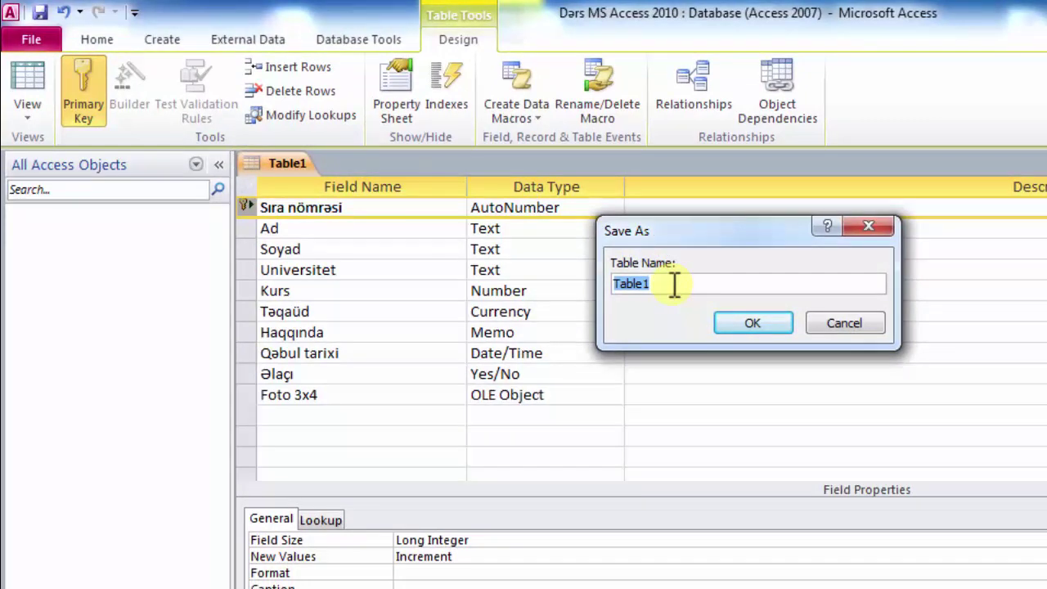
pyautogui.write('Tələbə')
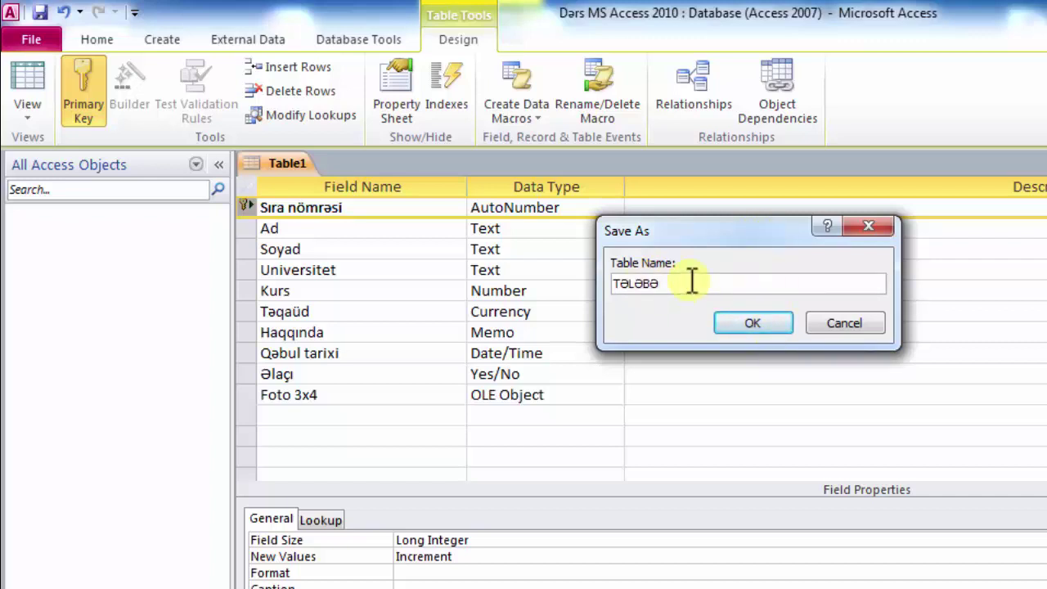
pyautogui.click(753, 324)
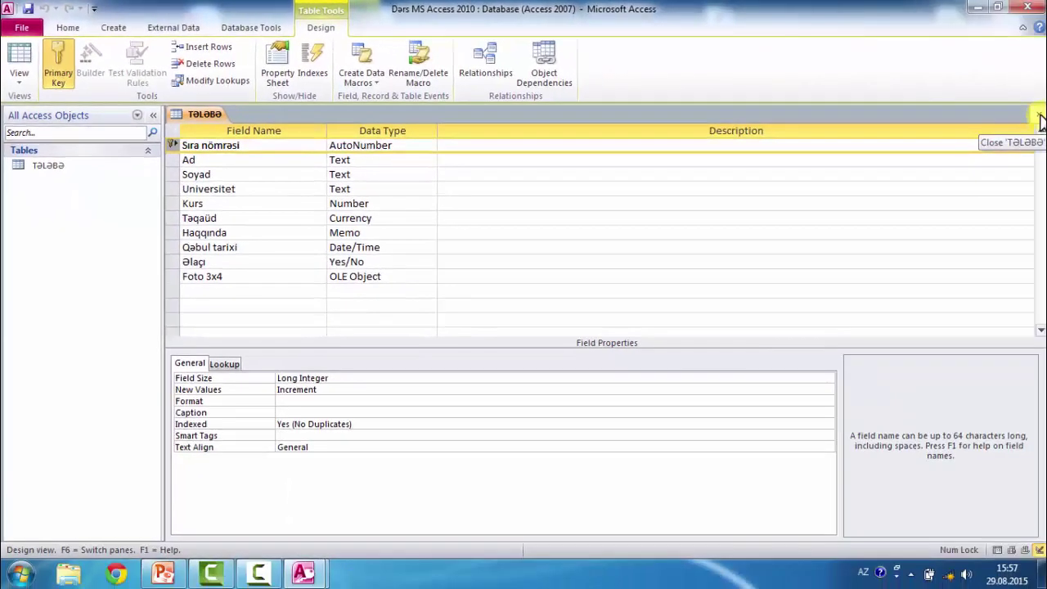
# - Close the design, then open and close the Tələbə datasheet
pyautogui.click(1040, 118)
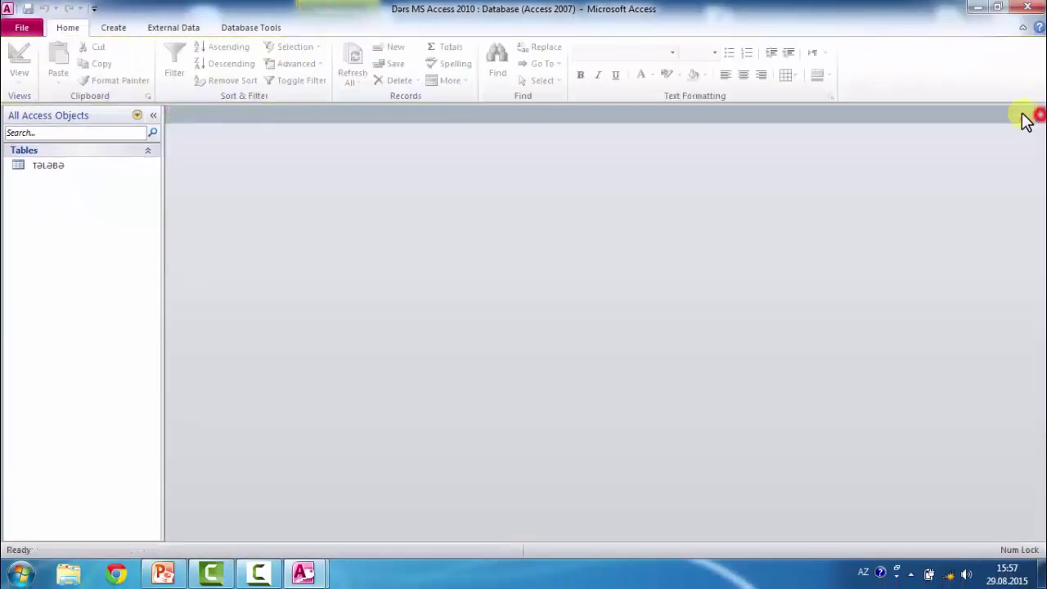
pyautogui.click(57, 166)
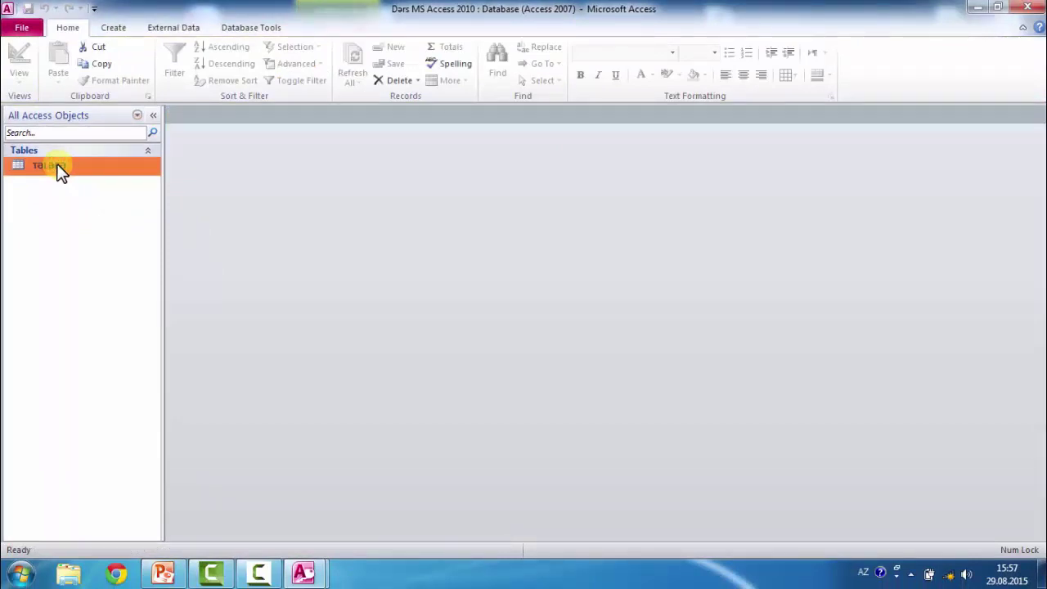
pyautogui.doubleClick(60, 170)
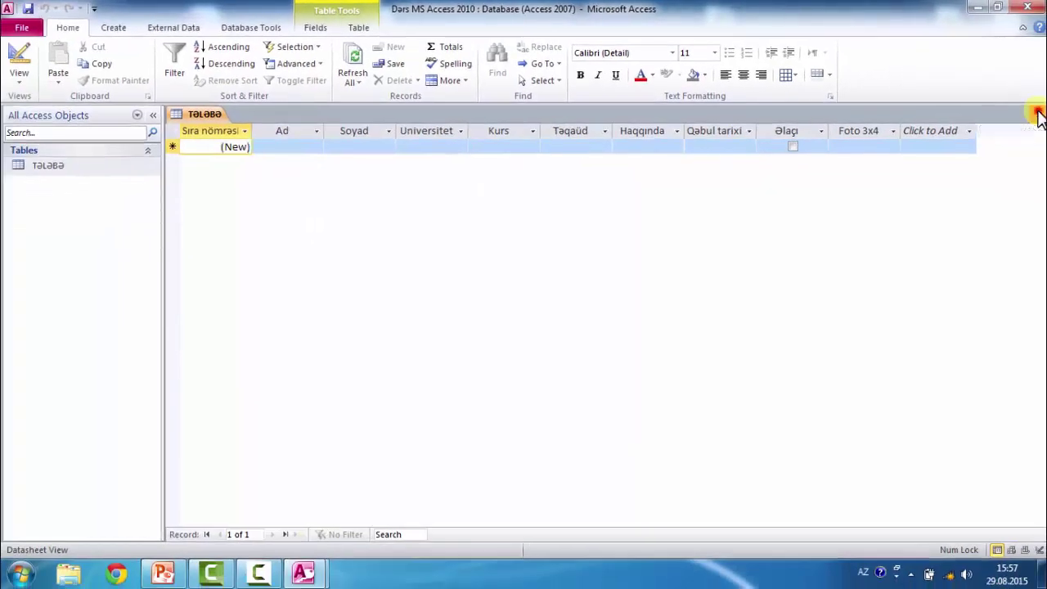
pyautogui.click(1038, 113)
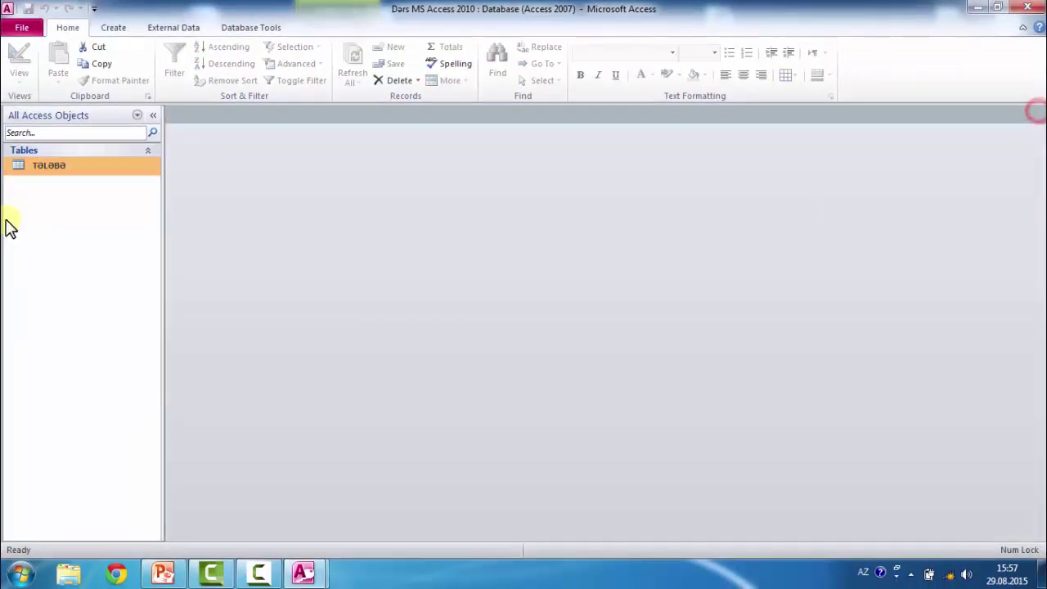
# - Reopen Tələbə in Design View and close it again
pyautogui.rightClick(74, 167)
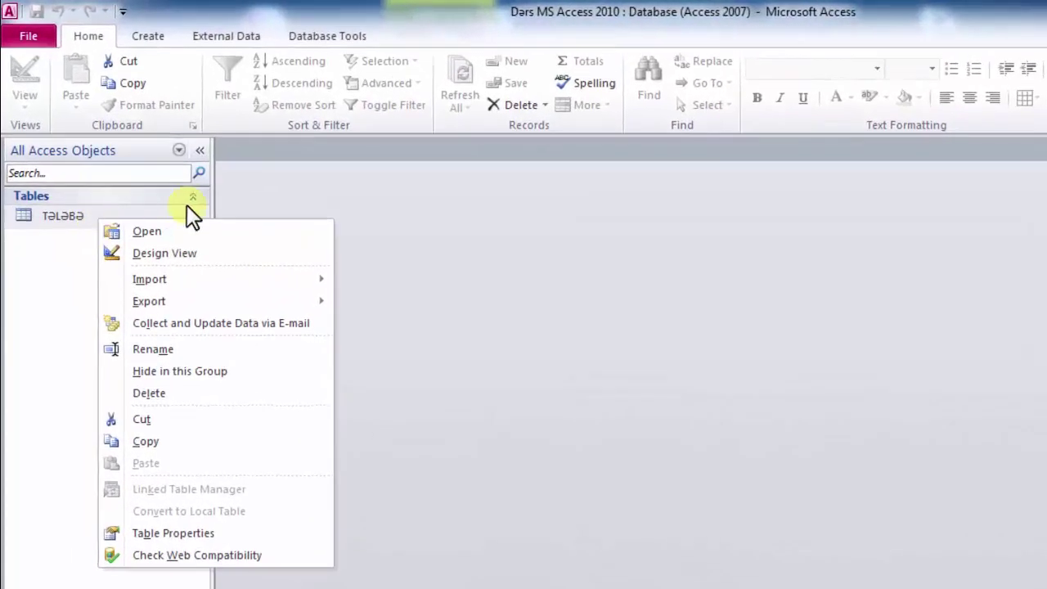
pyautogui.click(192, 253)
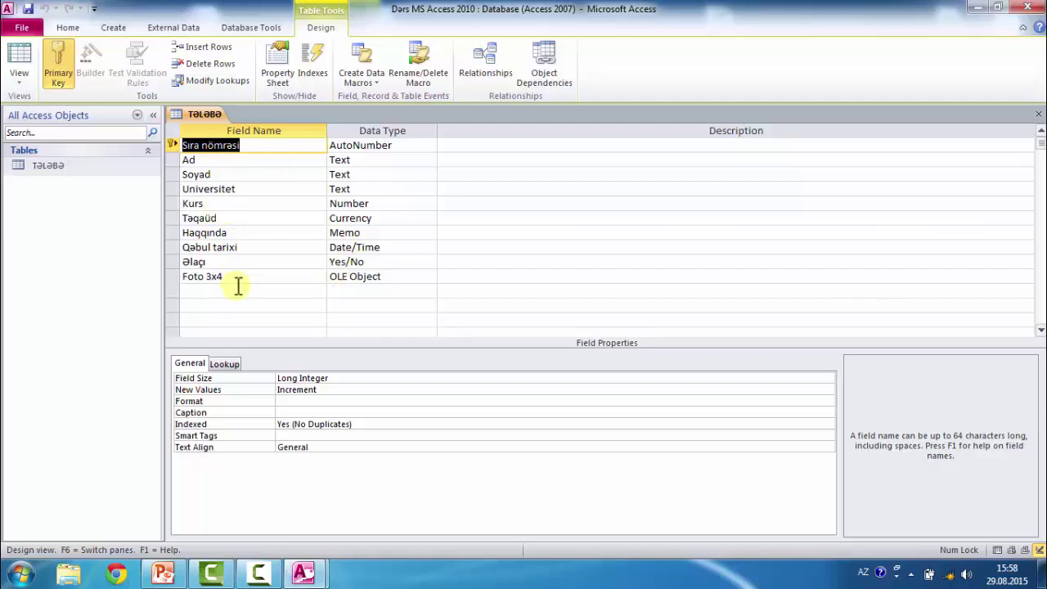
pyautogui.click(1039, 114)
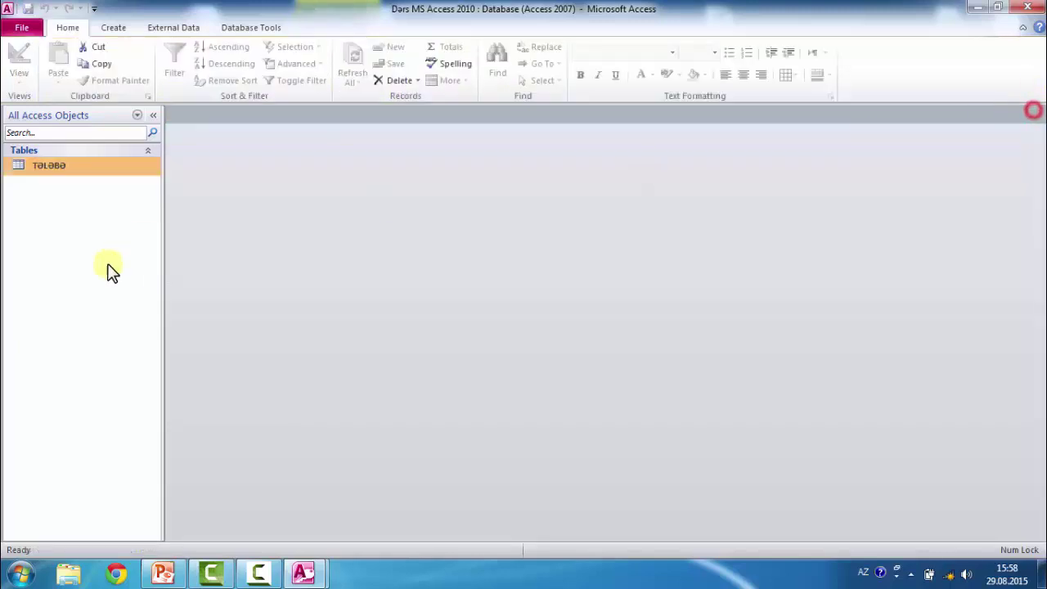
# - Open the Tələbə datasheet, switch it to Design View, and close it
pyautogui.doubleClick(82, 167)
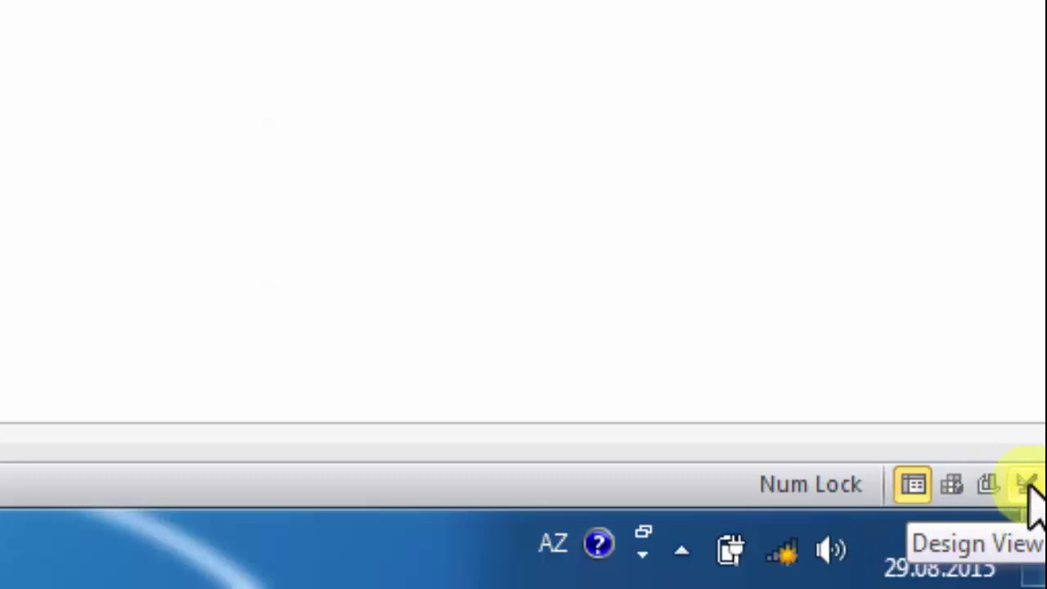
pyautogui.click(1028, 484)
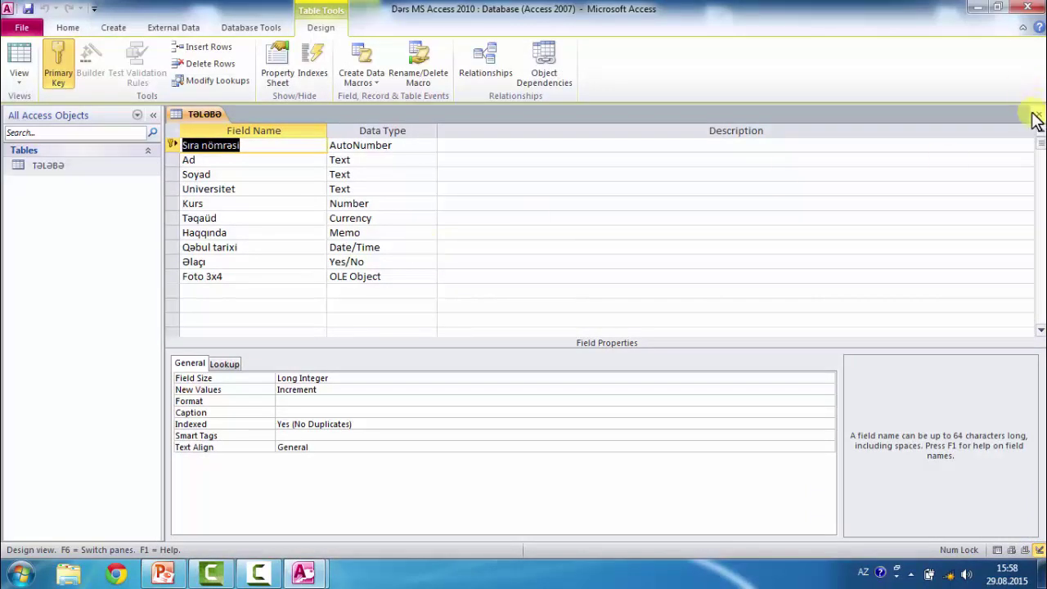
pyautogui.click(1037, 113)
# - Reopen the empty Tələbə datasheet, click into the Ad and Universitet cells, close it, and show Create
pyautogui.doubleClick(49, 167)
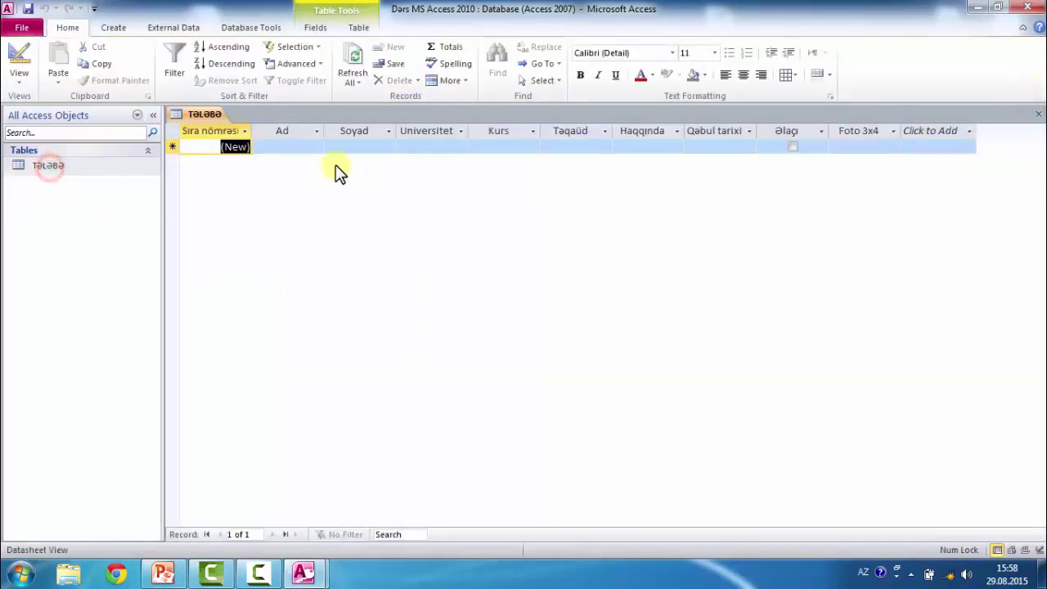
pyautogui.click(292, 145)
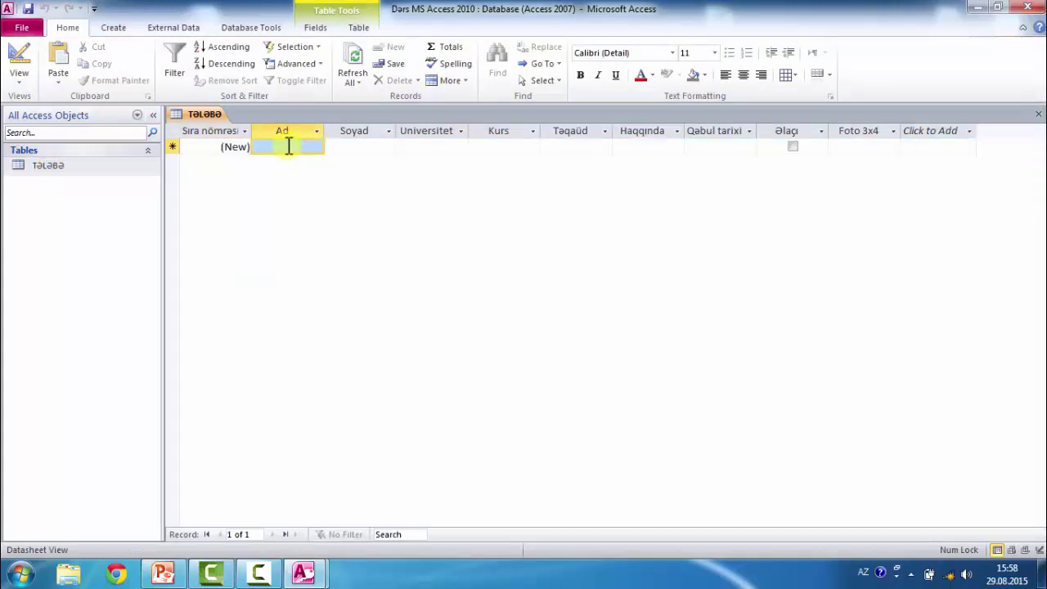
pyautogui.click(288, 146)
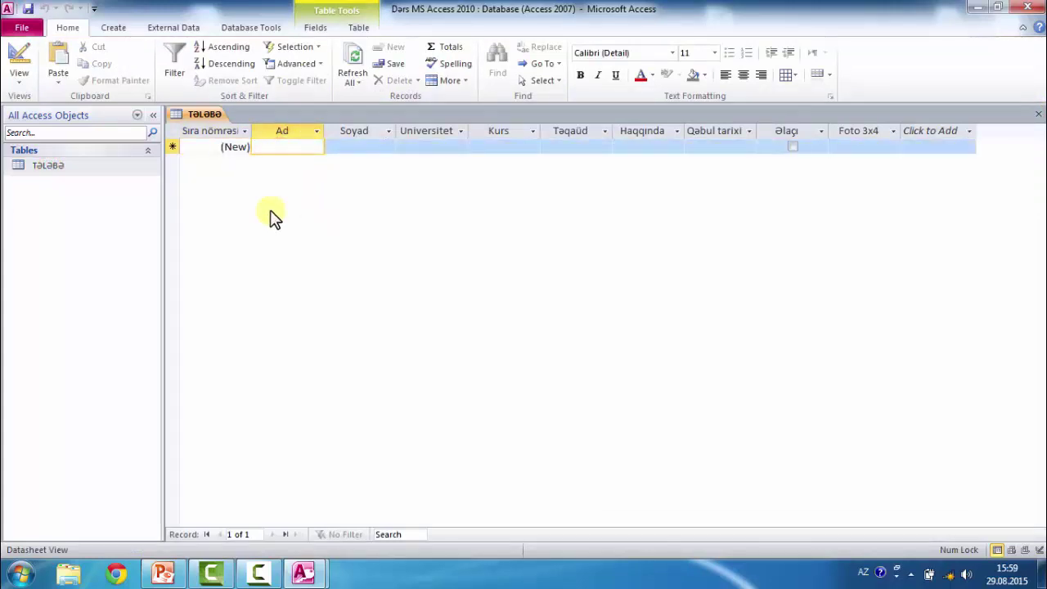
pyautogui.click(105, 206)
pyautogui.click(78, 189)
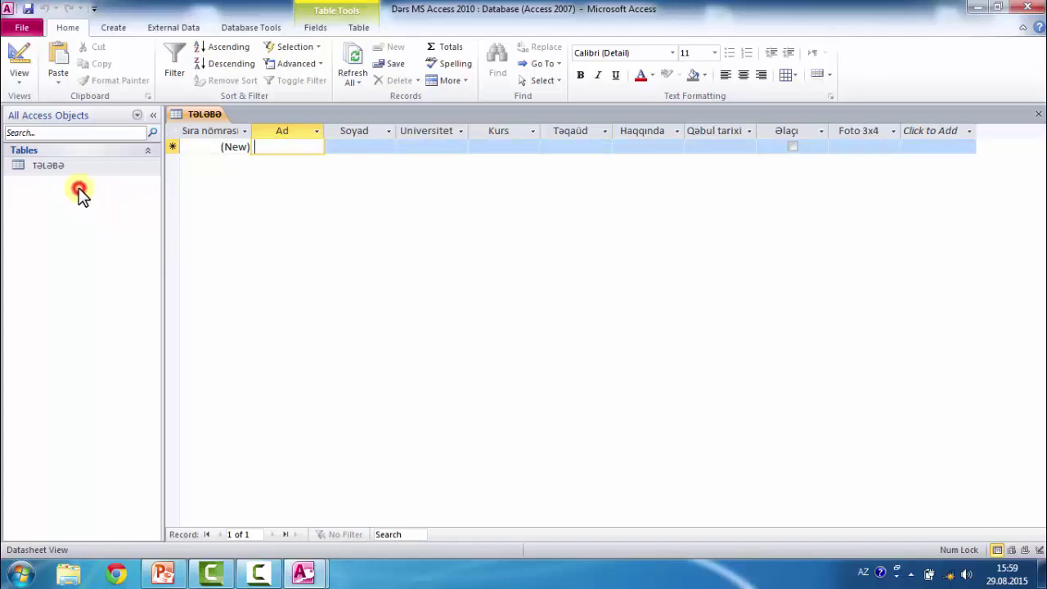
pyautogui.click(428, 148)
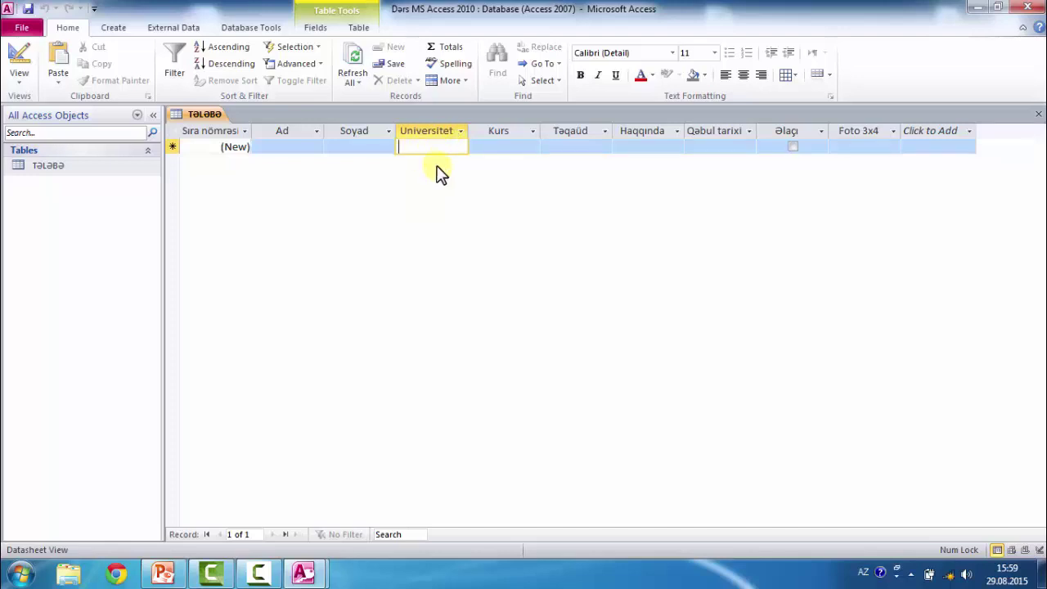
pyautogui.click(69, 202)
pyautogui.click(1039, 114)
pyautogui.click(91, 206)
pyautogui.click(136, 33)
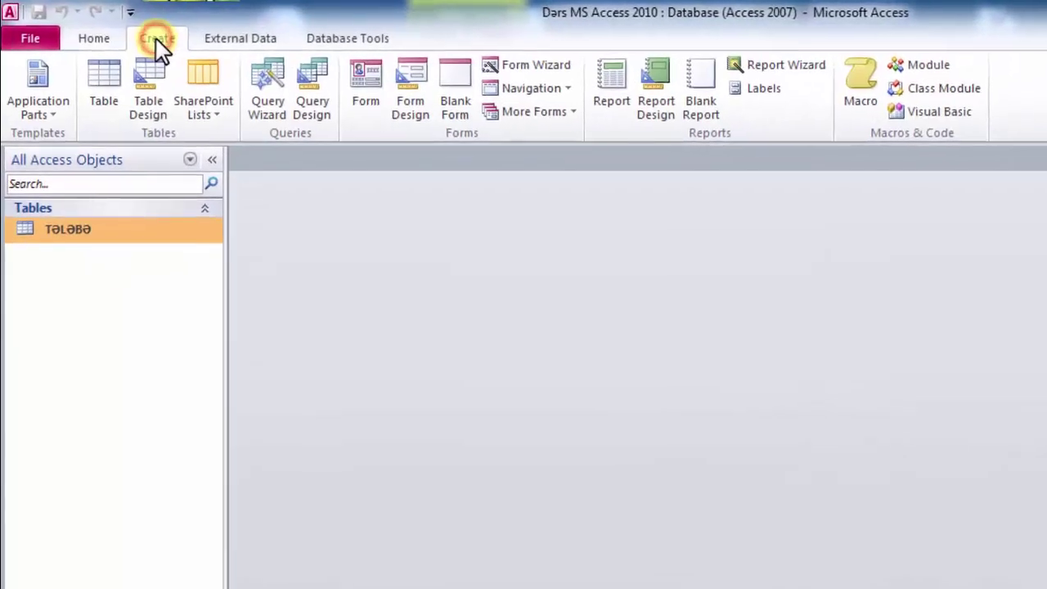
# - In Table Design, add KOD as AutoNumber and Universitetlər as Text, making KOD the primary key
pyautogui.click(153, 72)
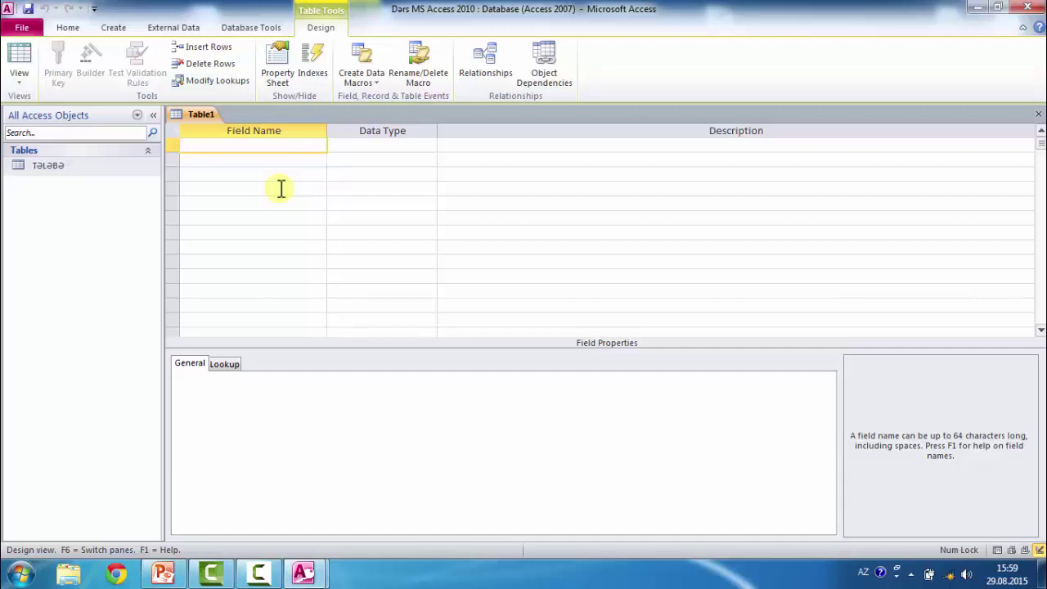
pyautogui.write('KOD')
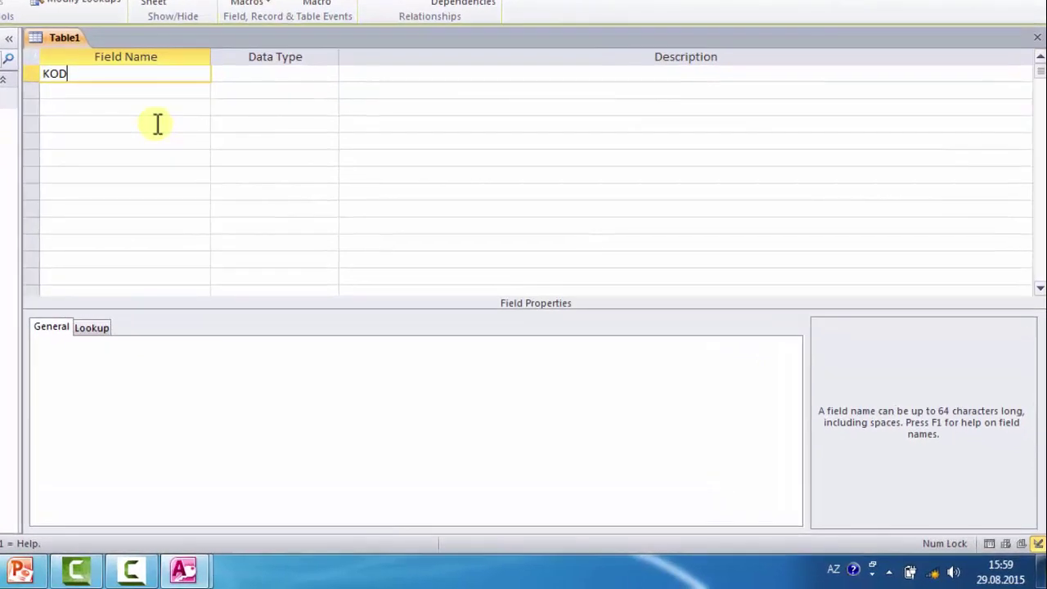
pyautogui.press('Tab')
pyautogui.write('a')
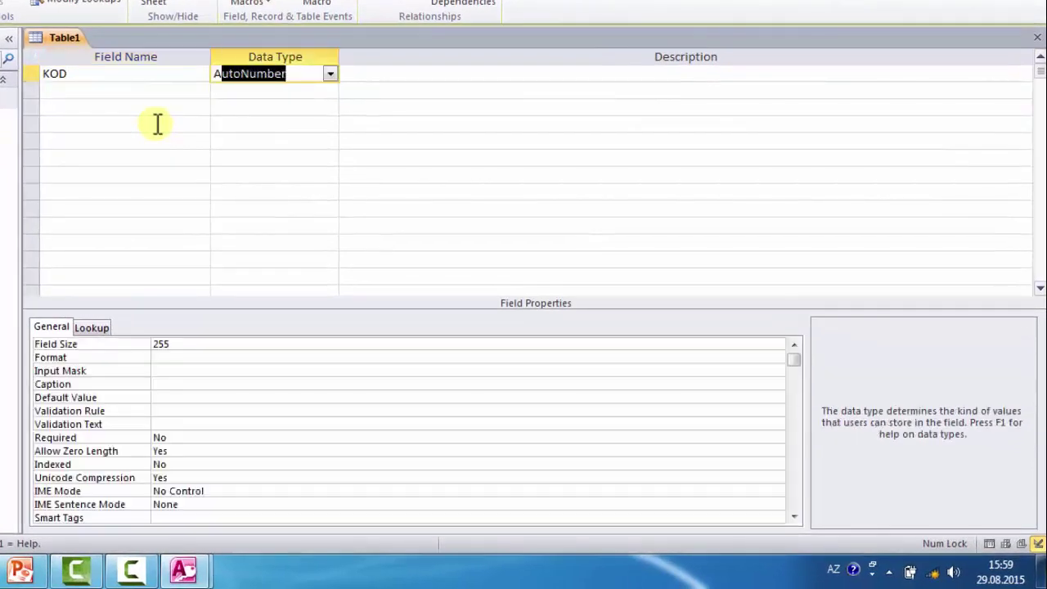
pyautogui.press('Tab')
pyautogui.press('Tab')
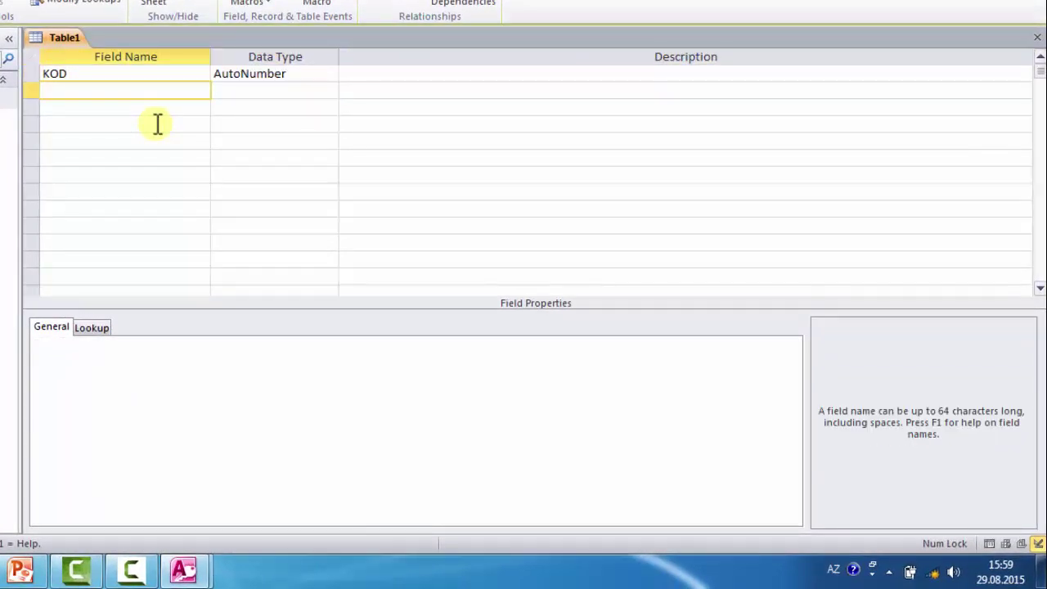
pyautogui.write('Universitetlər')
pyautogui.press('Tab')
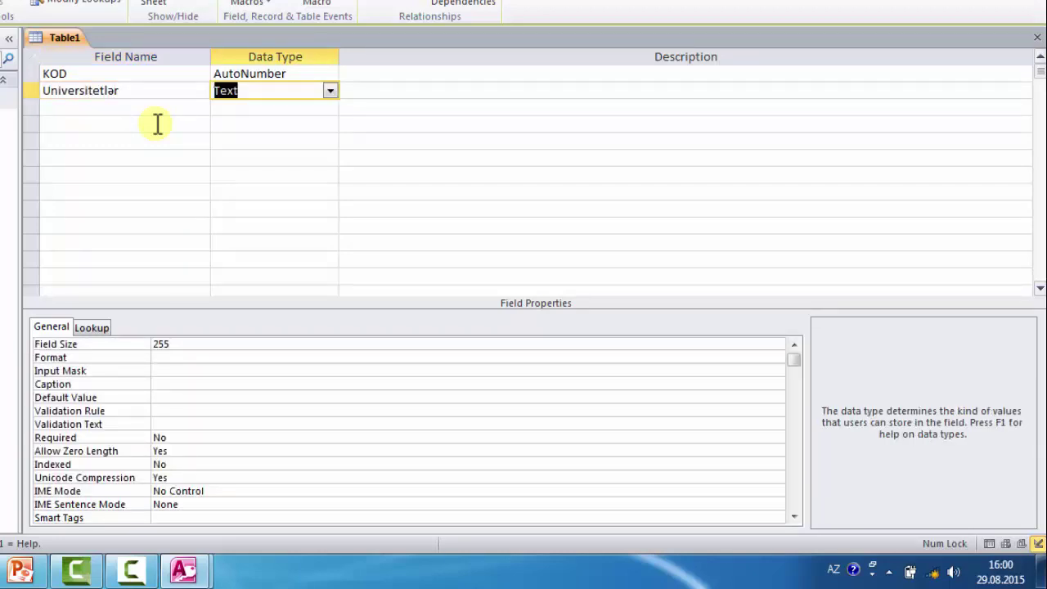
pyautogui.click(164, 107)
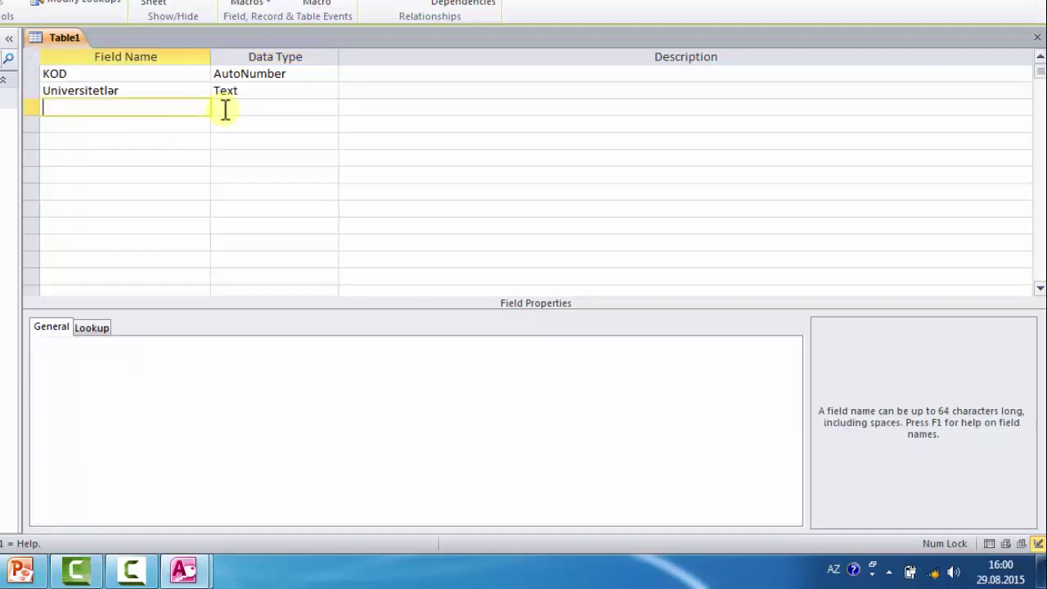
pyautogui.click(28, 73)
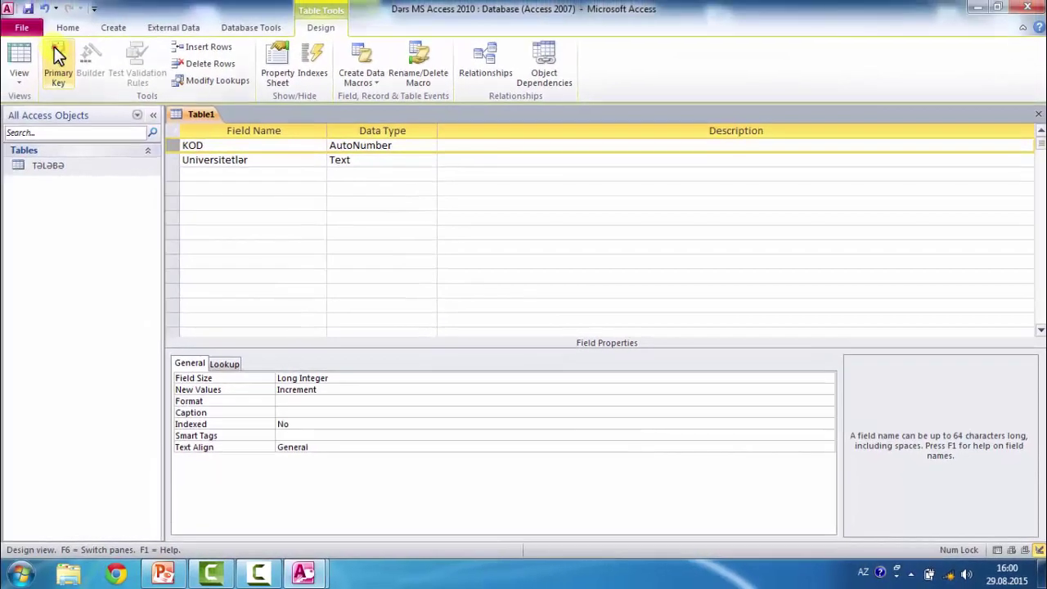
pyautogui.click(57, 57)
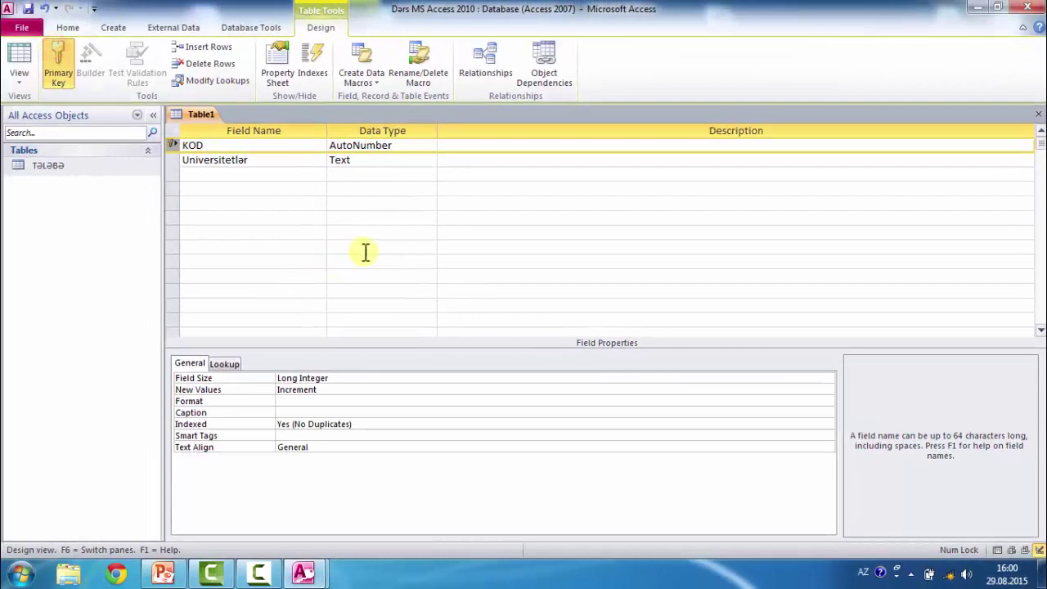
# - Save the new table as UNİVERSİTETLƏR and close its design
pyautogui.rightClick(195, 113)
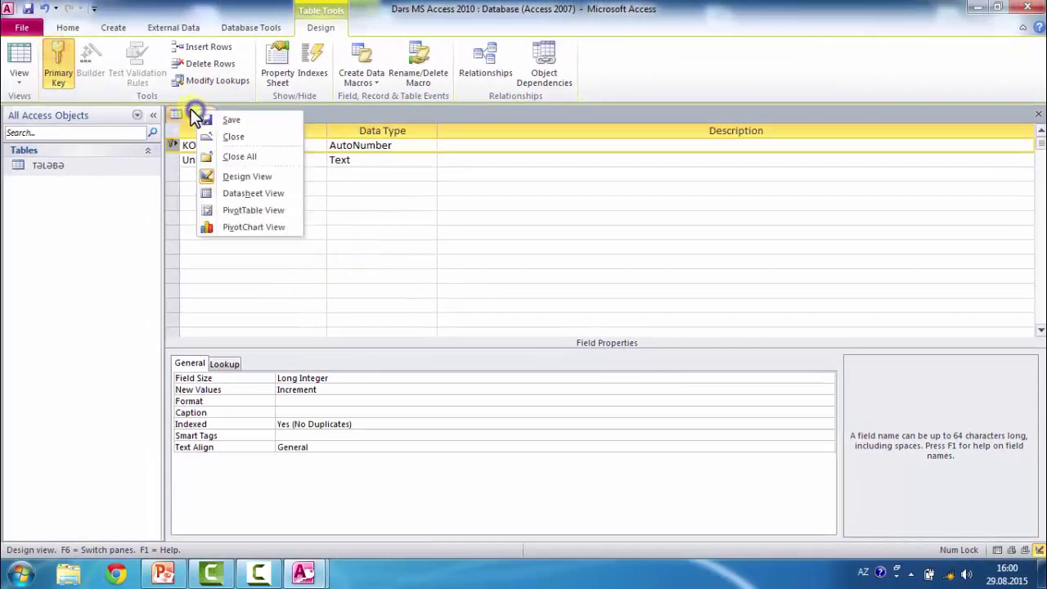
pyautogui.click(232, 121)
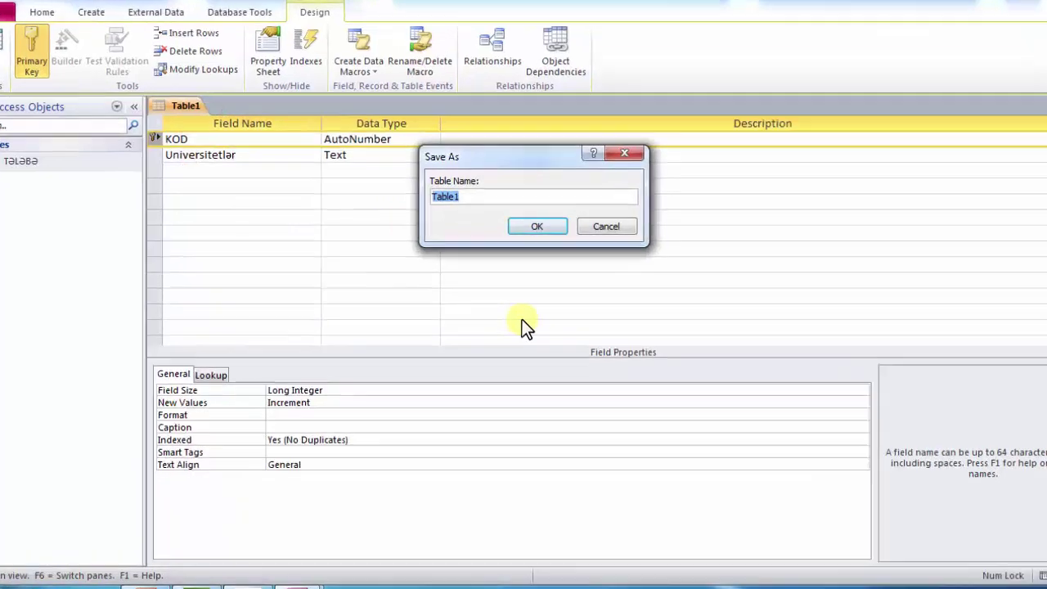
pyautogui.write('UNİVERSİTETLƏR')
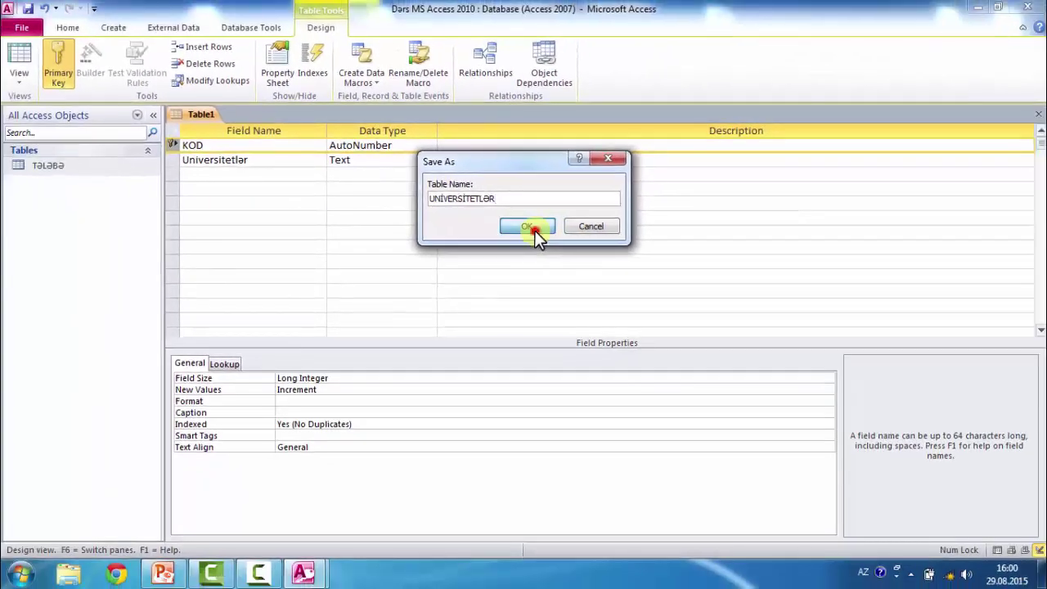
pyautogui.click(553, 233)
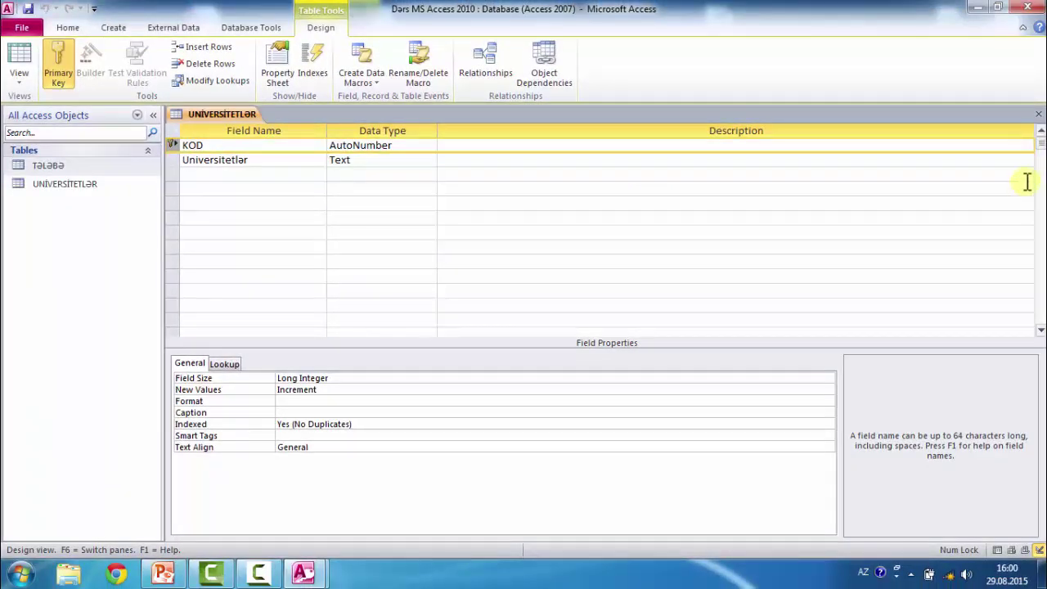
pyautogui.click(1038, 115)
# - Enter BDU, ADPU, ADİU and ADNA in UNİVERSİTETLƏR's Universitetlər column and close the table
pyautogui.doubleClick(73, 183)
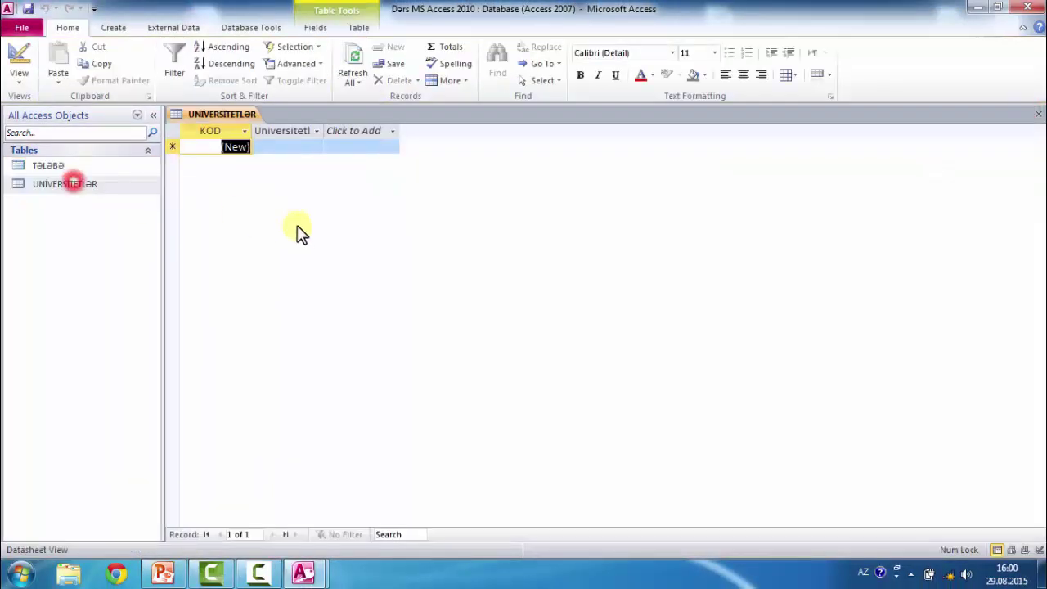
pyautogui.press('Tab')
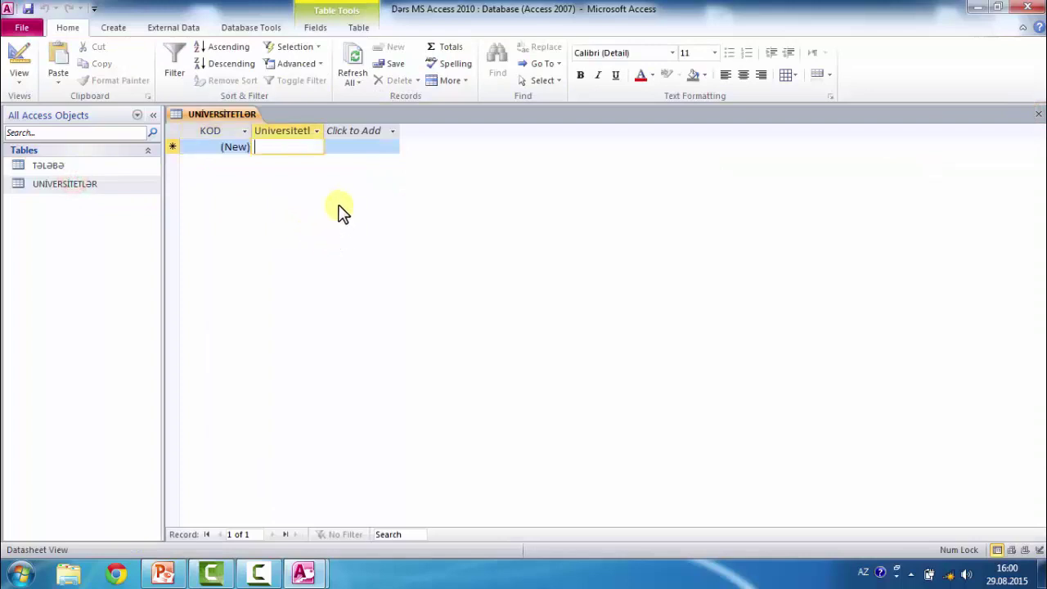
pyautogui.write('BDU')
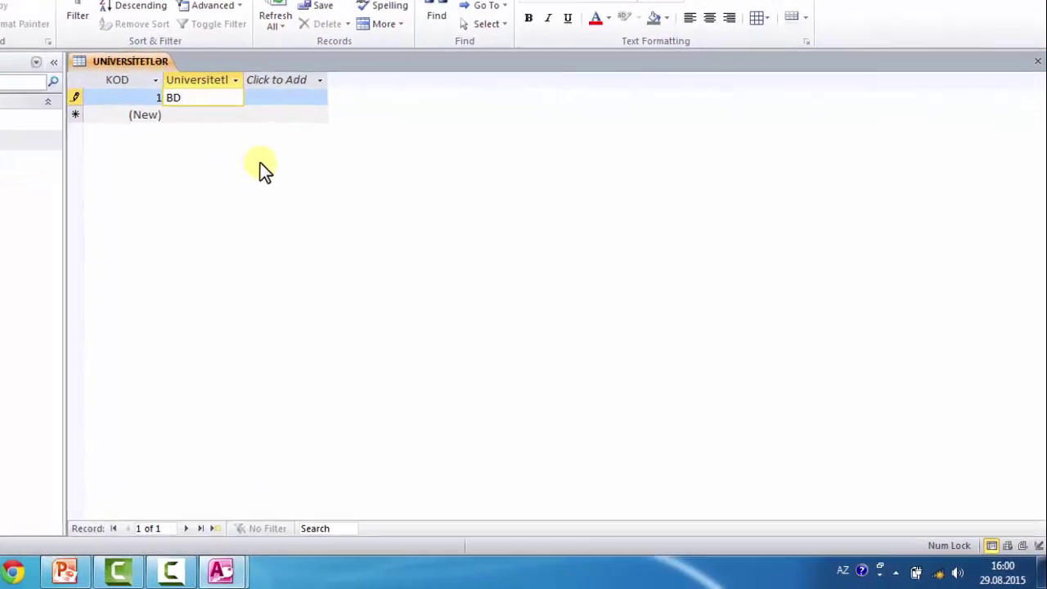
pyautogui.press('Down')
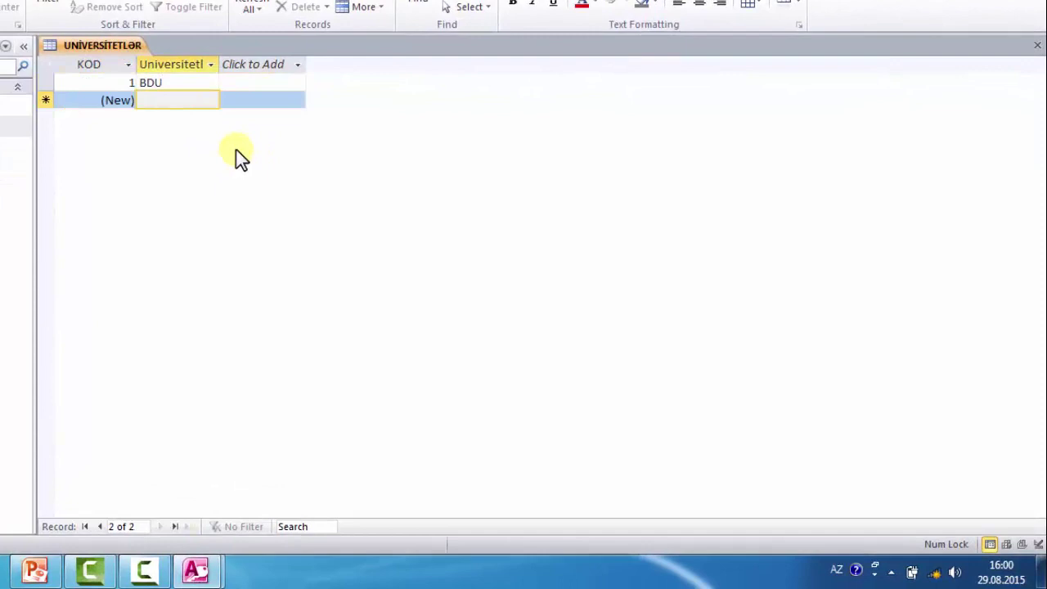
pyautogui.write('ADPU')
pyautogui.press('Return')
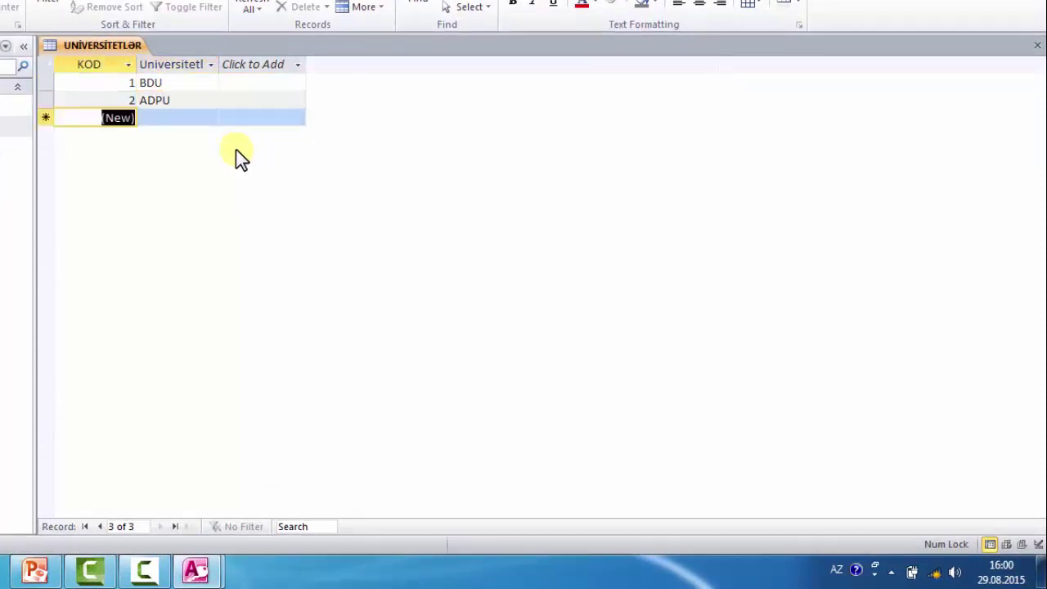
pyautogui.press('Return')
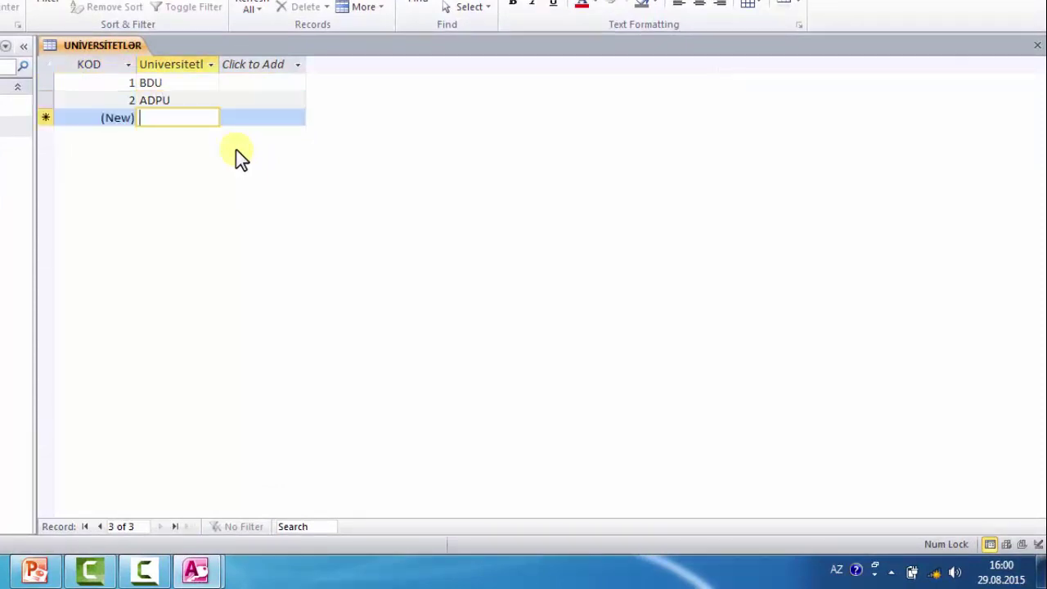
pyautogui.write('ADİU')
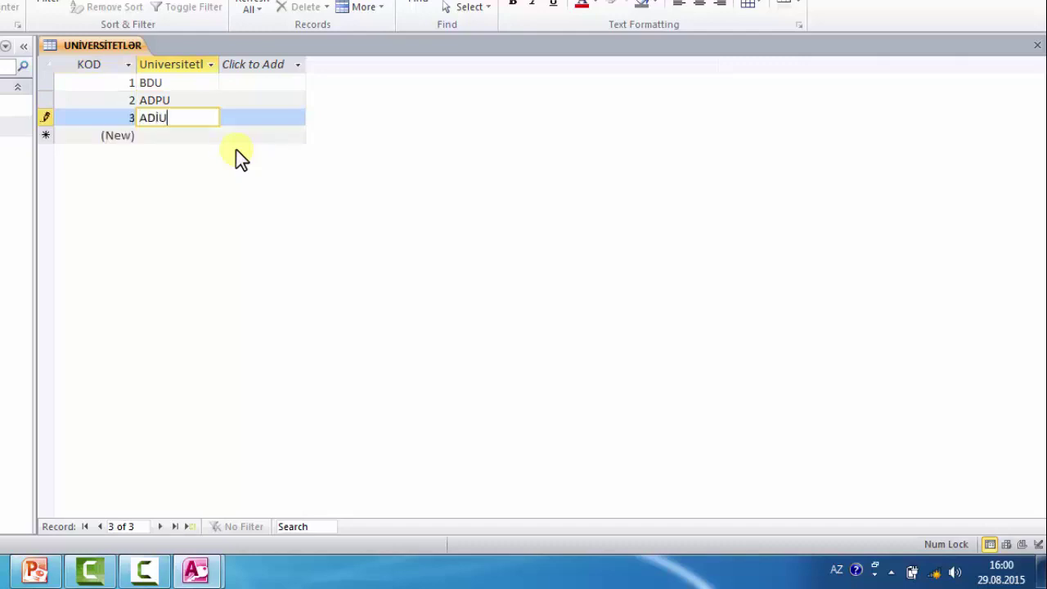
pyautogui.press('Return')
pyautogui.press('Return')
pyautogui.write('ADNA')
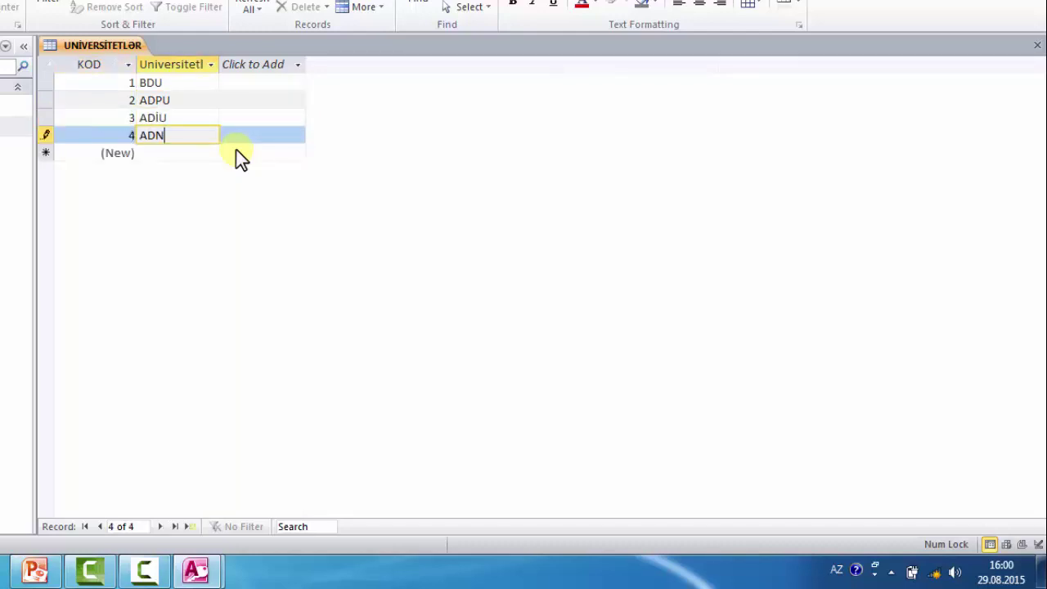
pyautogui.press('Return')
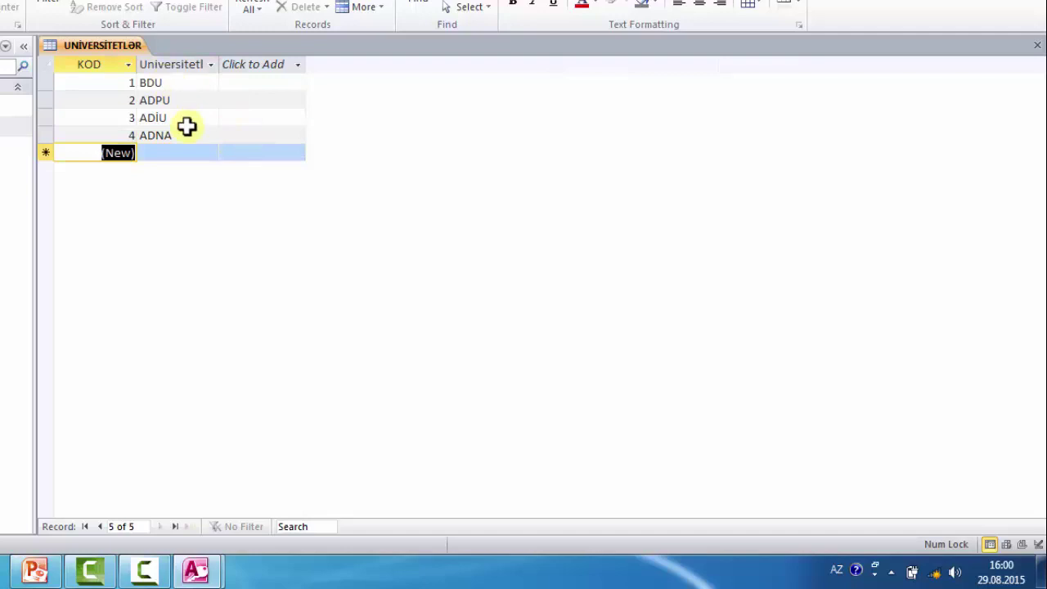
pyautogui.click(1038, 45)
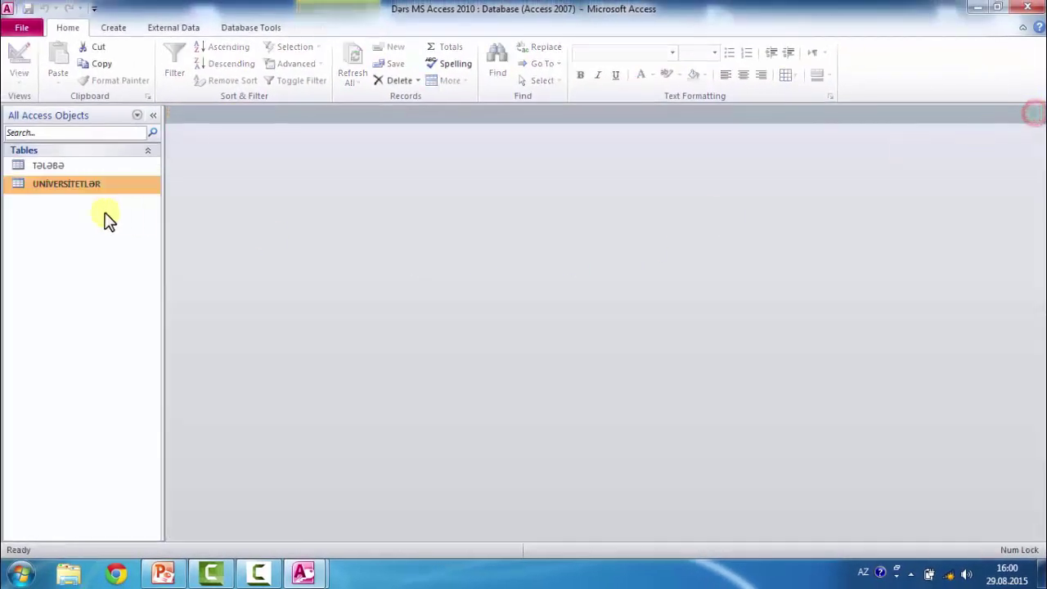
# - Reopen UNİVERSİTETLƏR to check the four universities, then open the Tələbə table
pyautogui.doubleClick(82, 187)
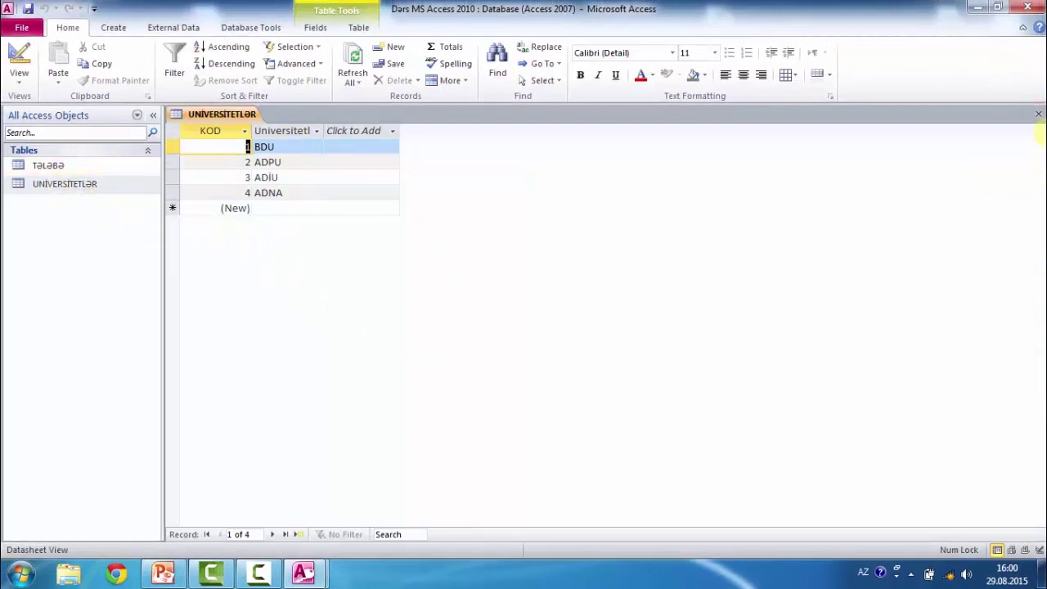
pyautogui.click(1037, 114)
pyautogui.doubleClick(59, 164)
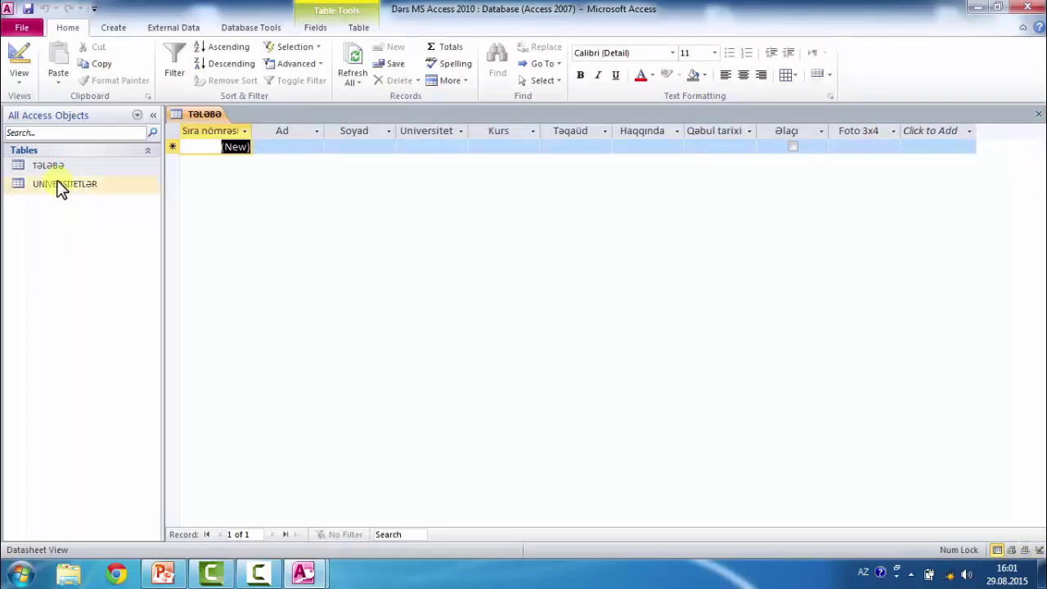
# - In Tələbə's Design View, set Universitet's Lookup Display Control to List Box with a Table/Query row source
pyautogui.click(1038, 550)
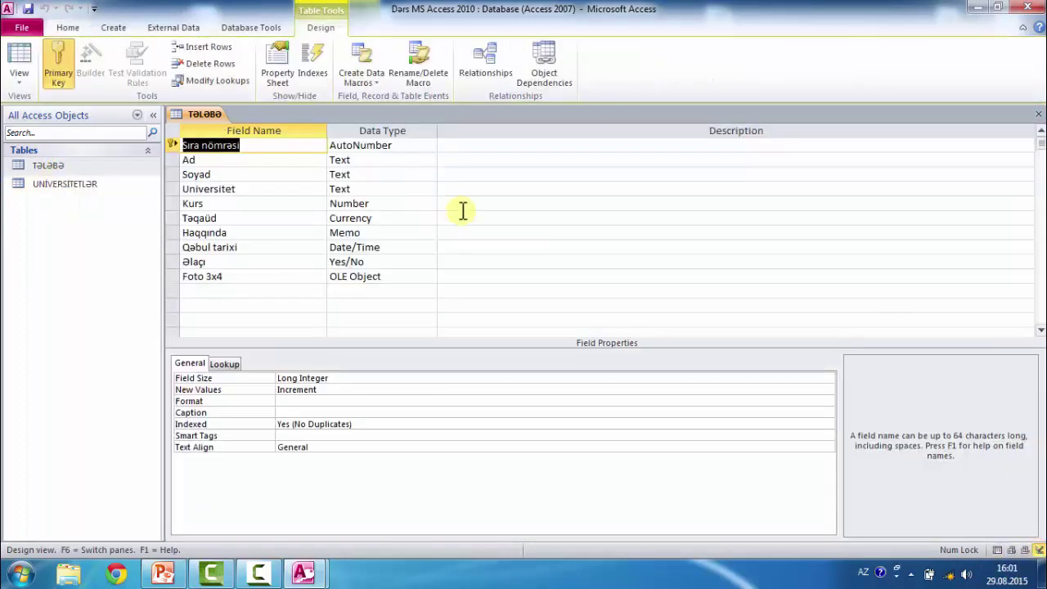
pyautogui.click(375, 189)
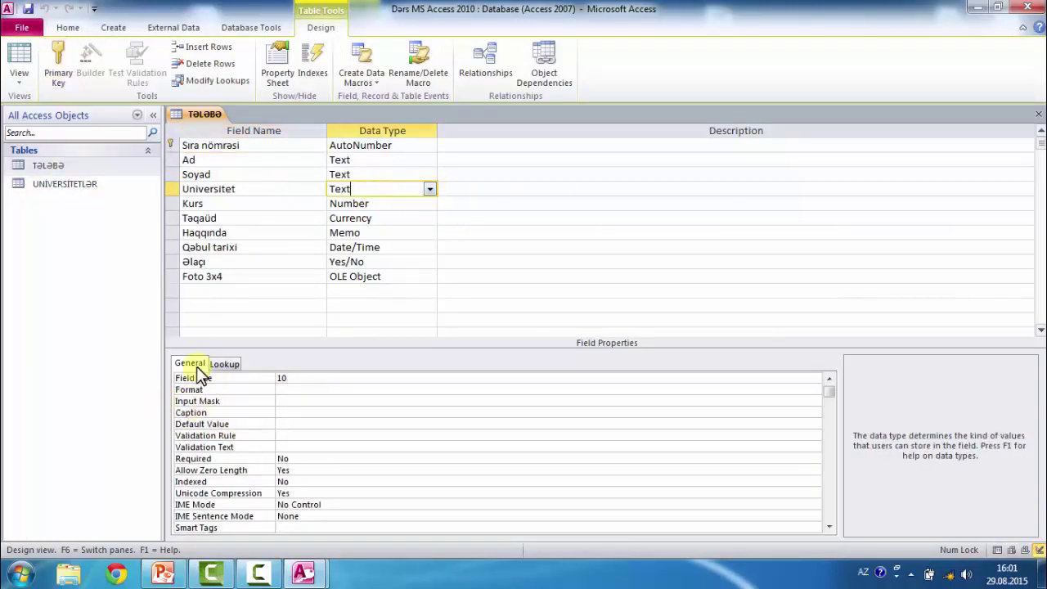
pyautogui.click(228, 365)
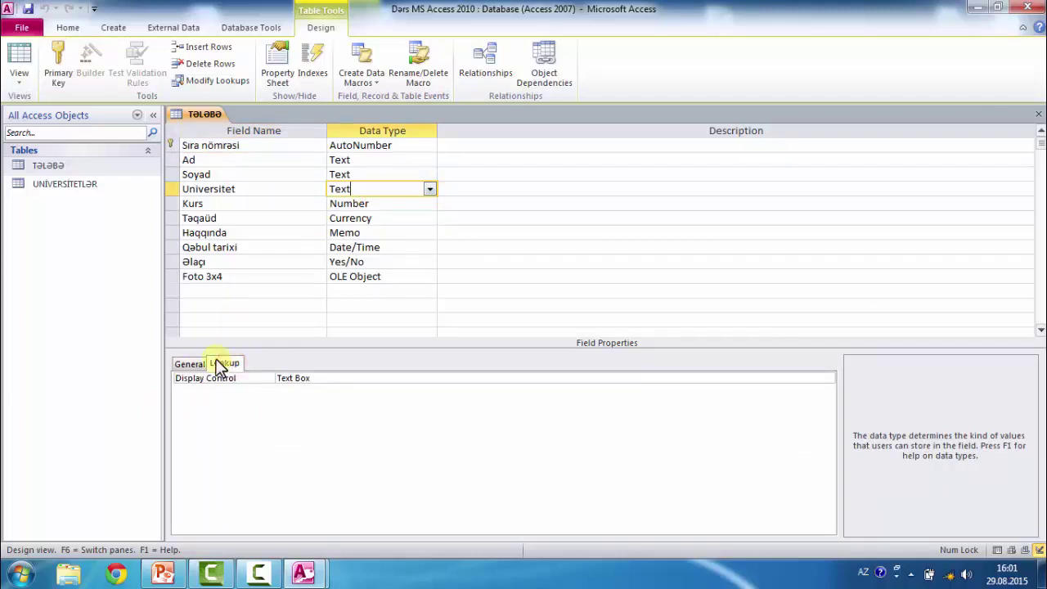
pyautogui.click(828, 379)
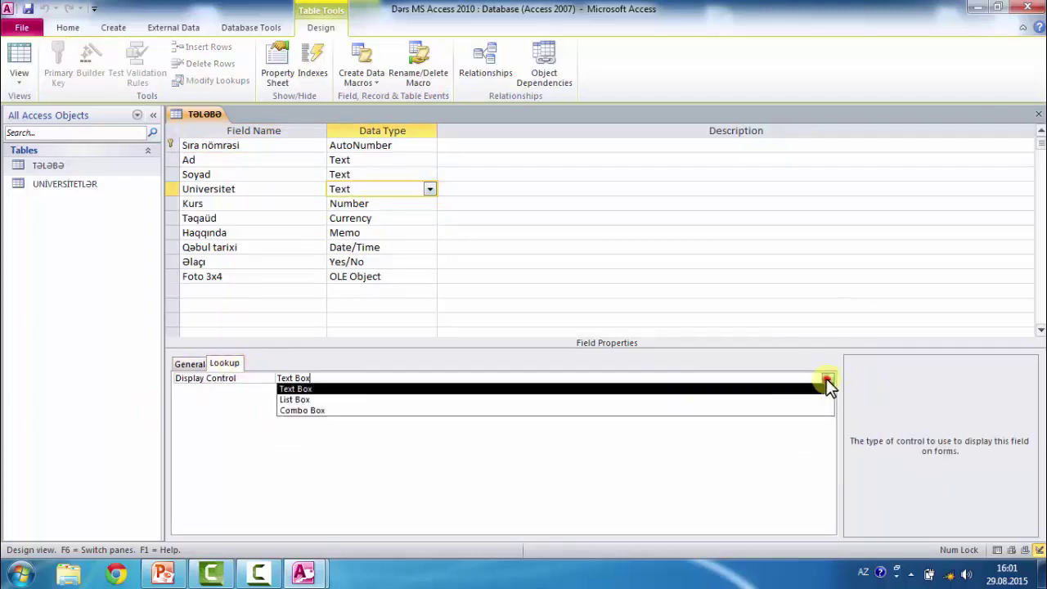
pyautogui.click(319, 400)
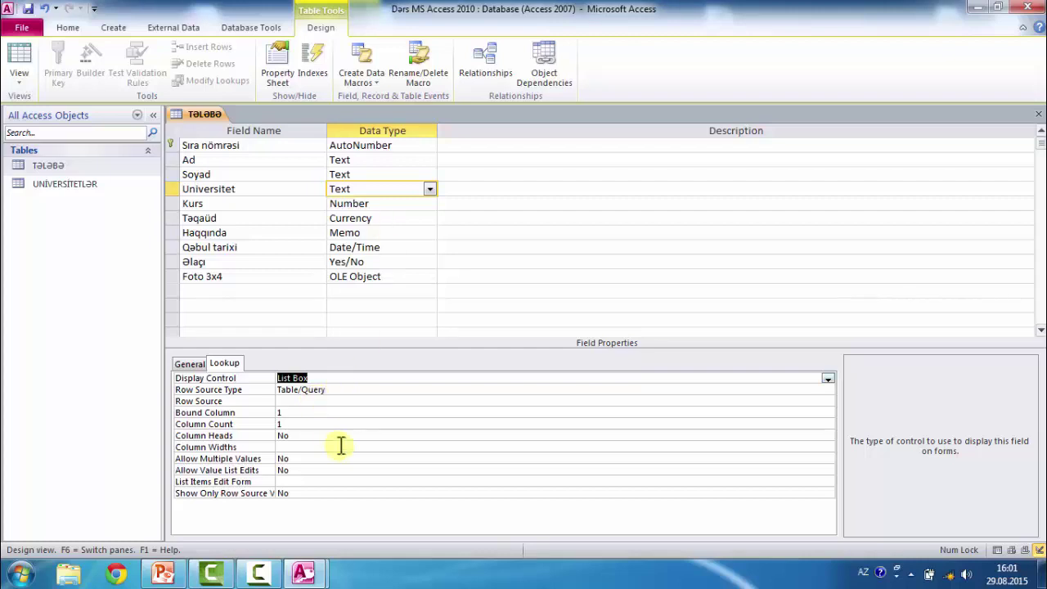
pyautogui.click(311, 401)
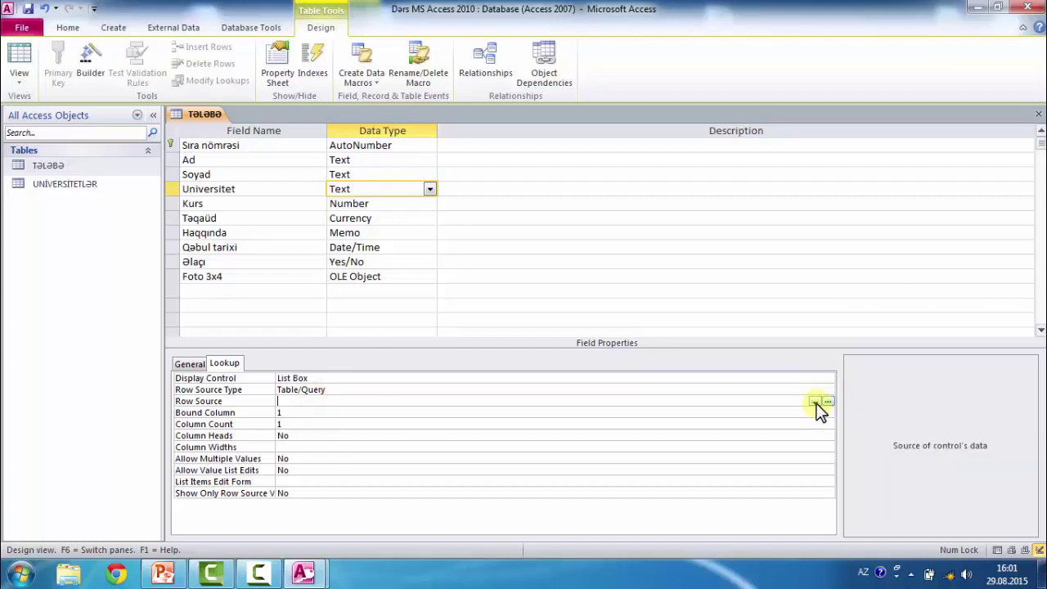
pyautogui.click(815, 402)
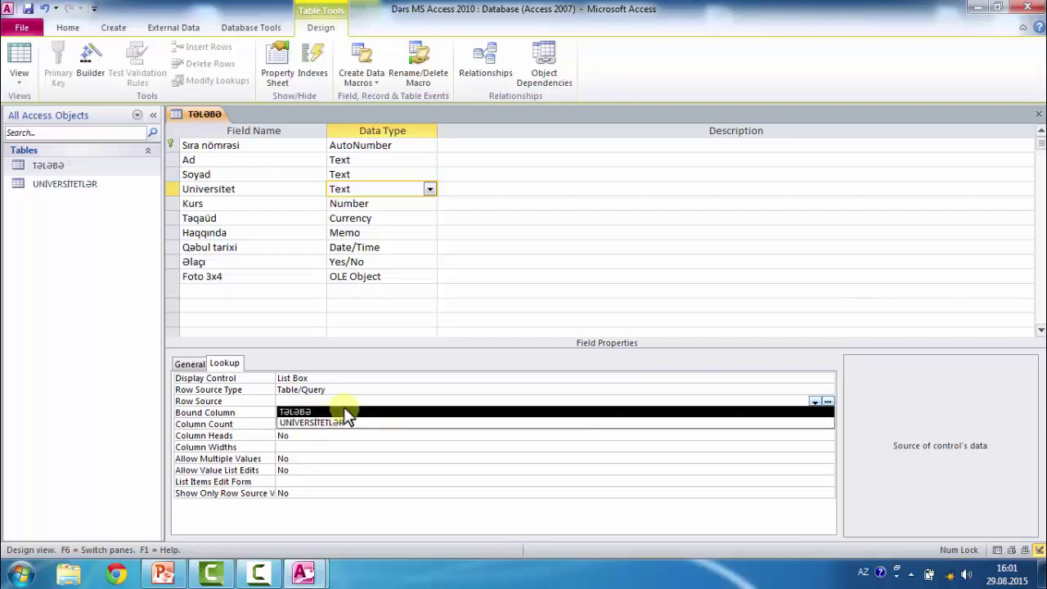
pyautogui.click(343, 403)
# - Start a row source query and add the Tələbə and UNİVERSİTETLƏR tables
pyautogui.click(828, 402)
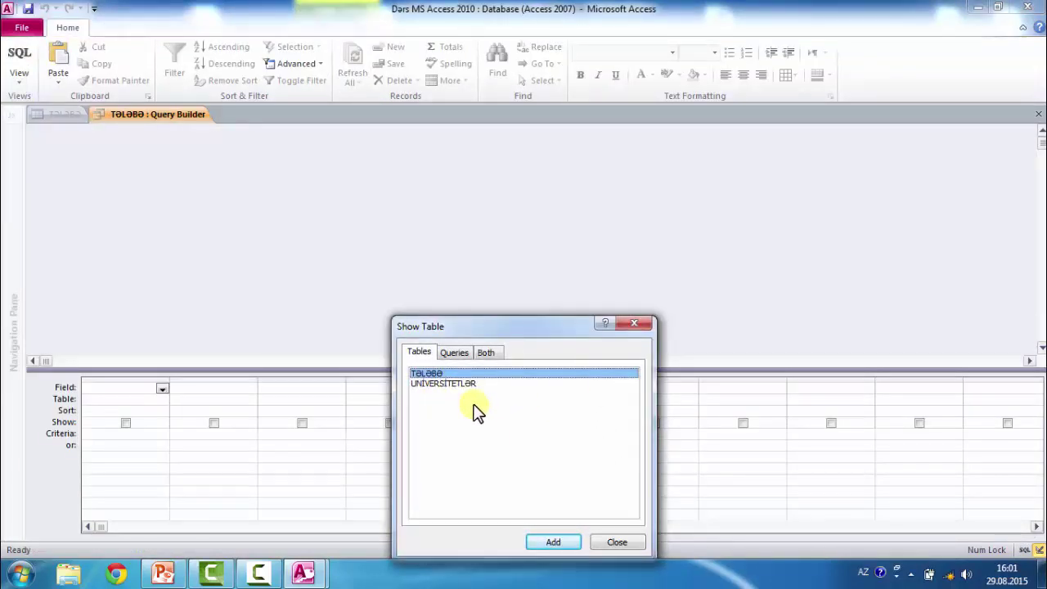
pyautogui.click(553, 542)
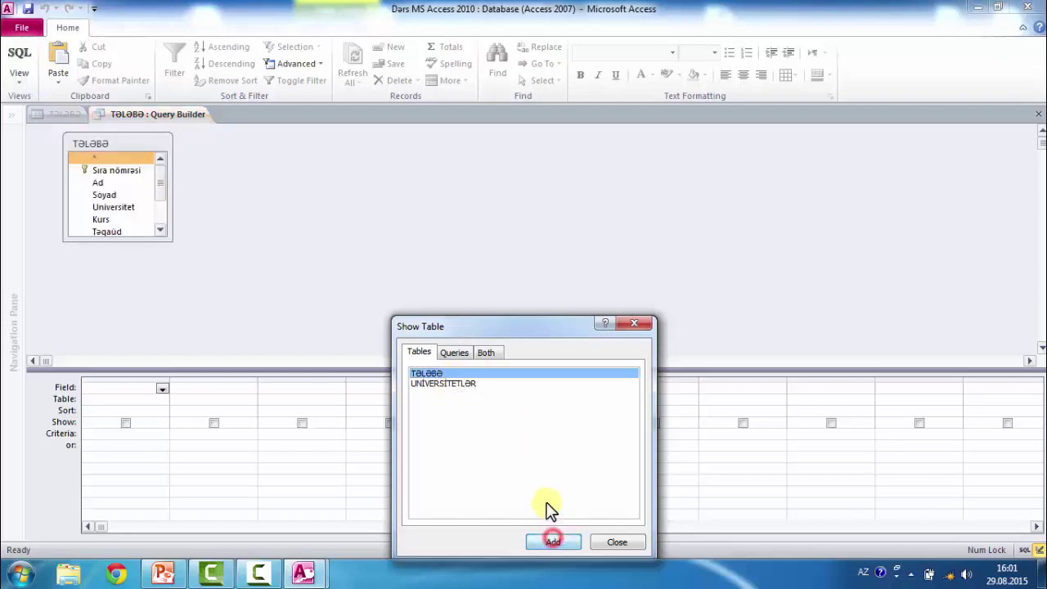
pyautogui.click(446, 384)
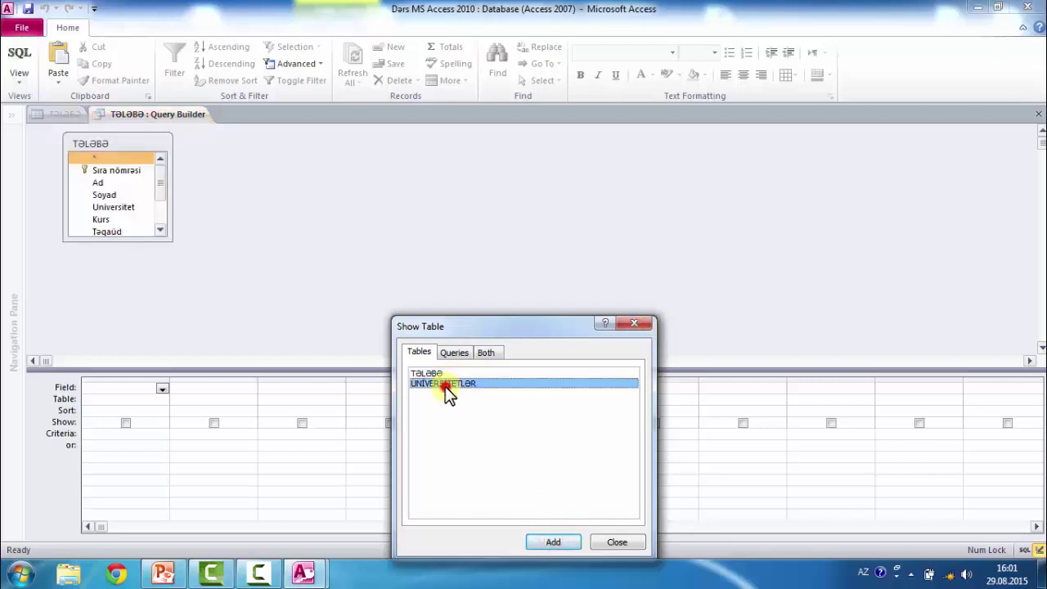
pyautogui.click(558, 544)
pyautogui.click(642, 325)
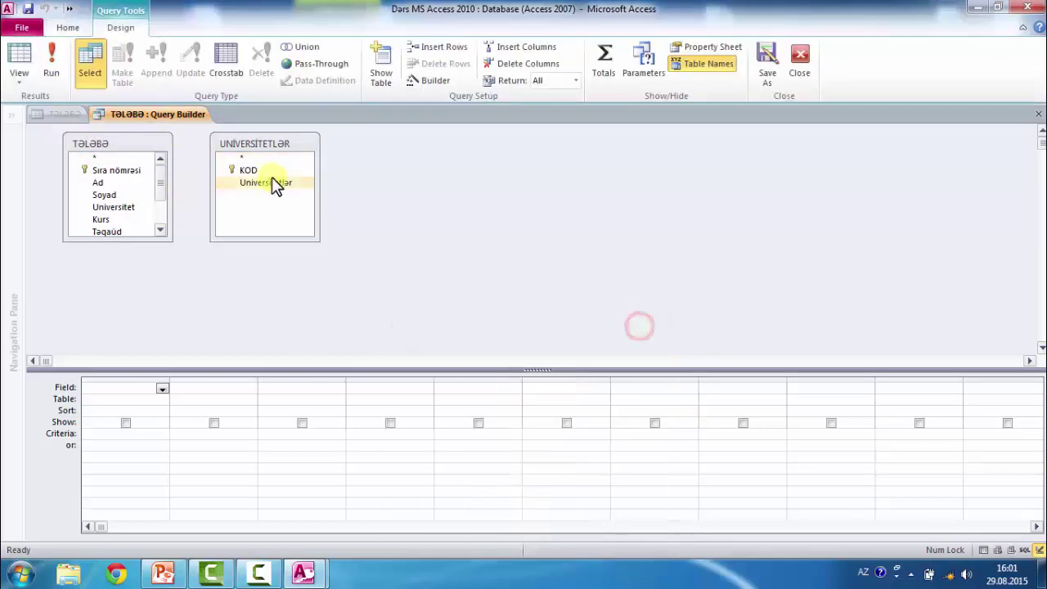
# - Put the Universitetlər field in the query grid and save it as the row source
pyautogui.doubleClick(271, 181)
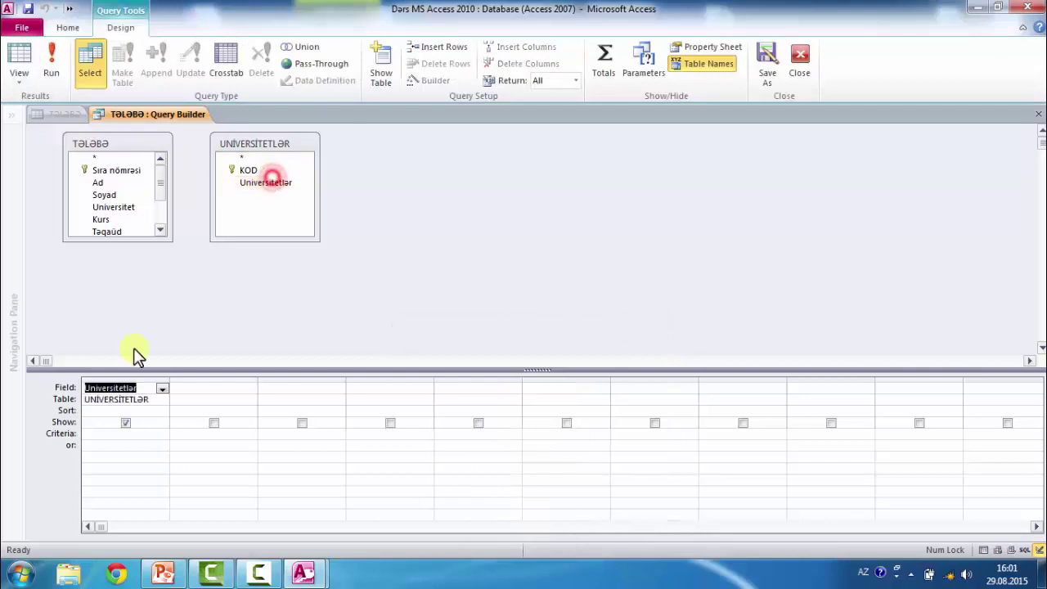
pyautogui.click(163, 389)
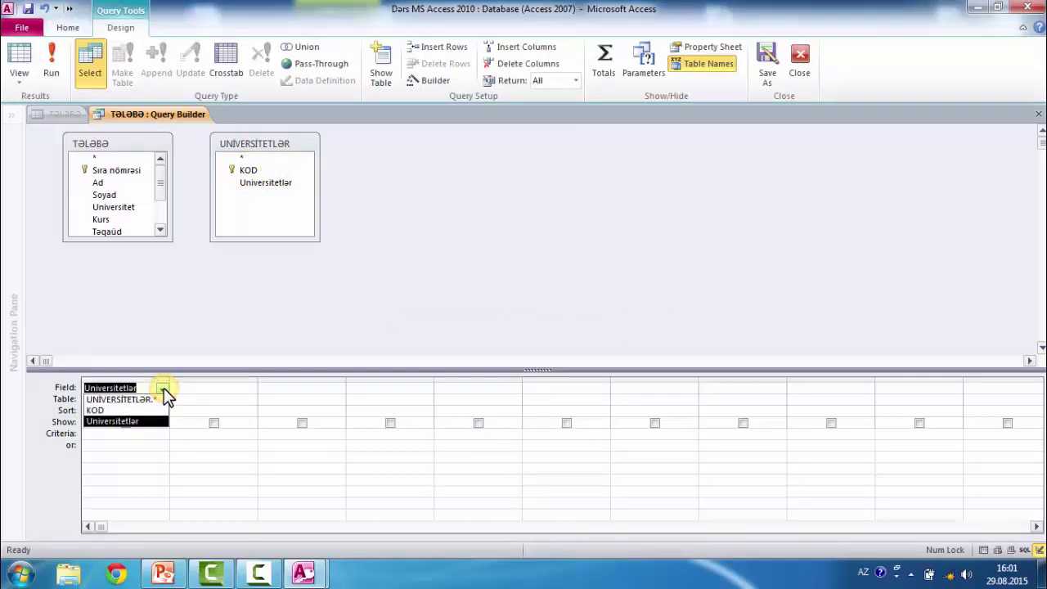
pyautogui.click(131, 425)
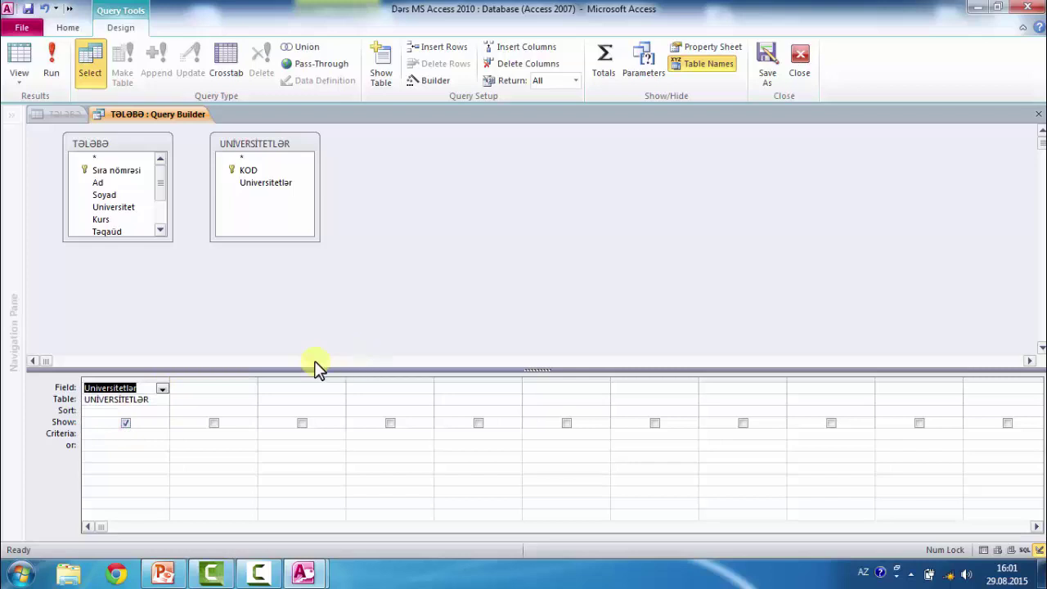
pyautogui.click(767, 66)
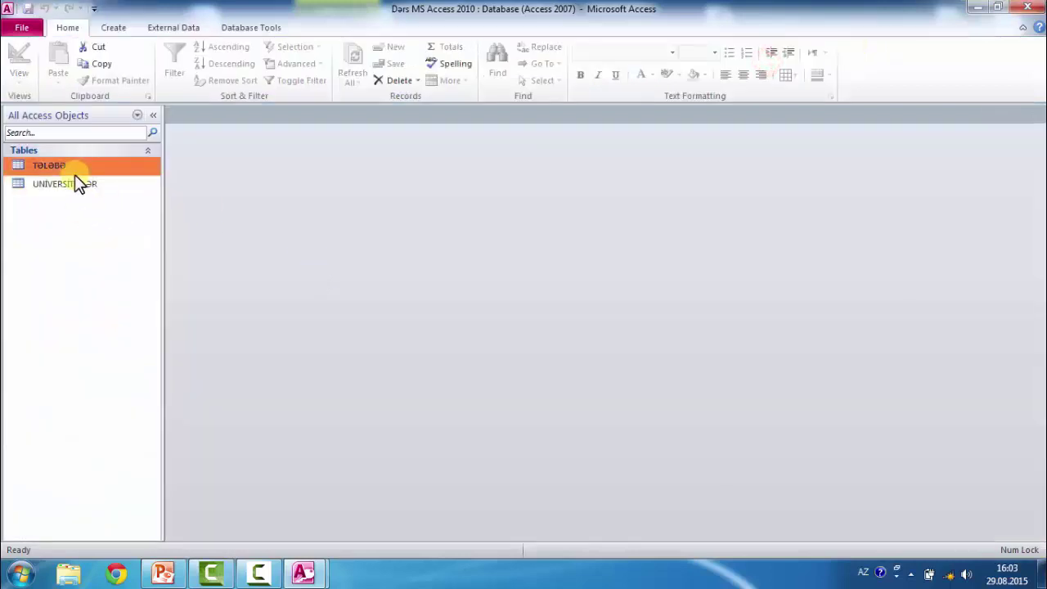
# - Open Tələbə and drop down the Universitet cell to see BDU, ADPU, ADİU and ADNA
pyautogui.doubleClick(73, 170)
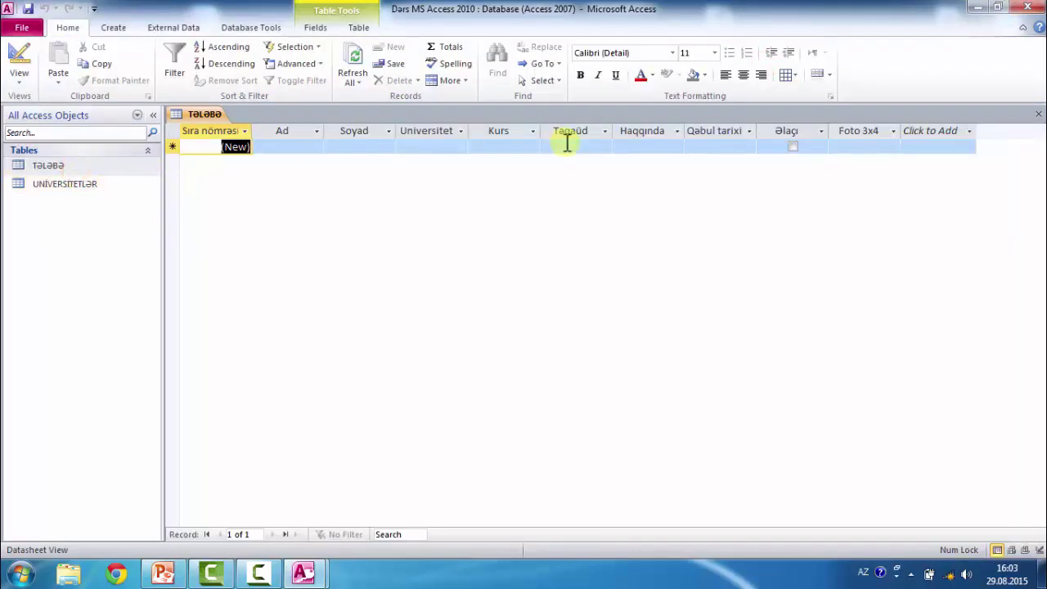
pyautogui.click(442, 145)
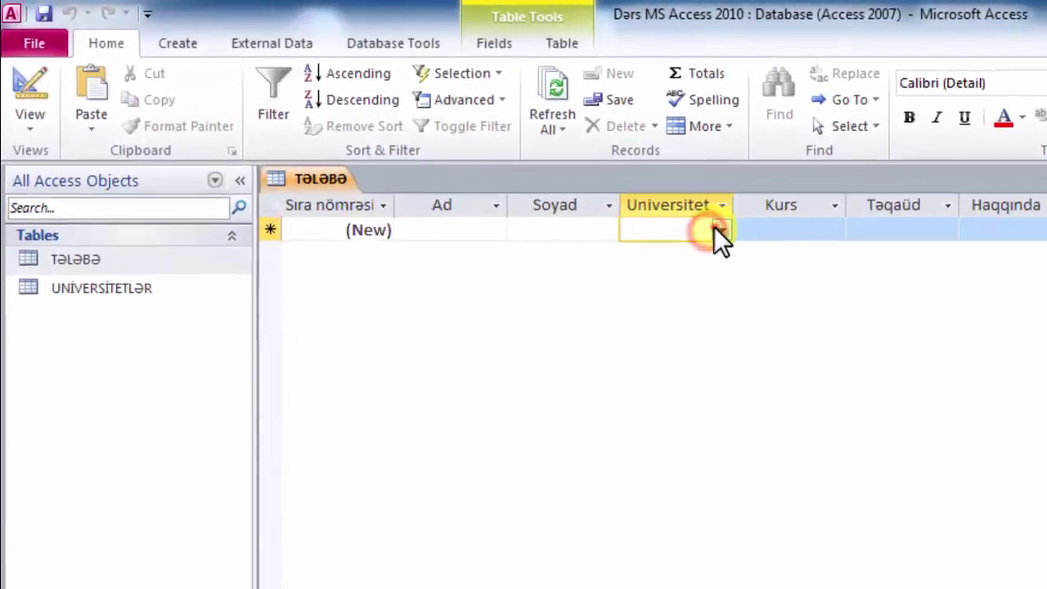
pyautogui.click(460, 147)
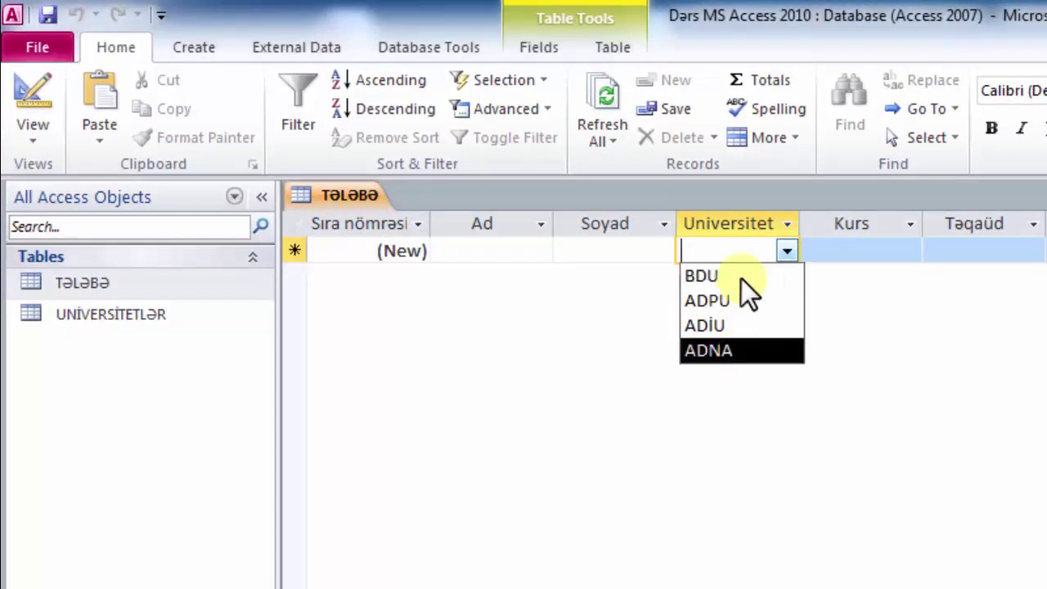
pyautogui.click(504, 253)
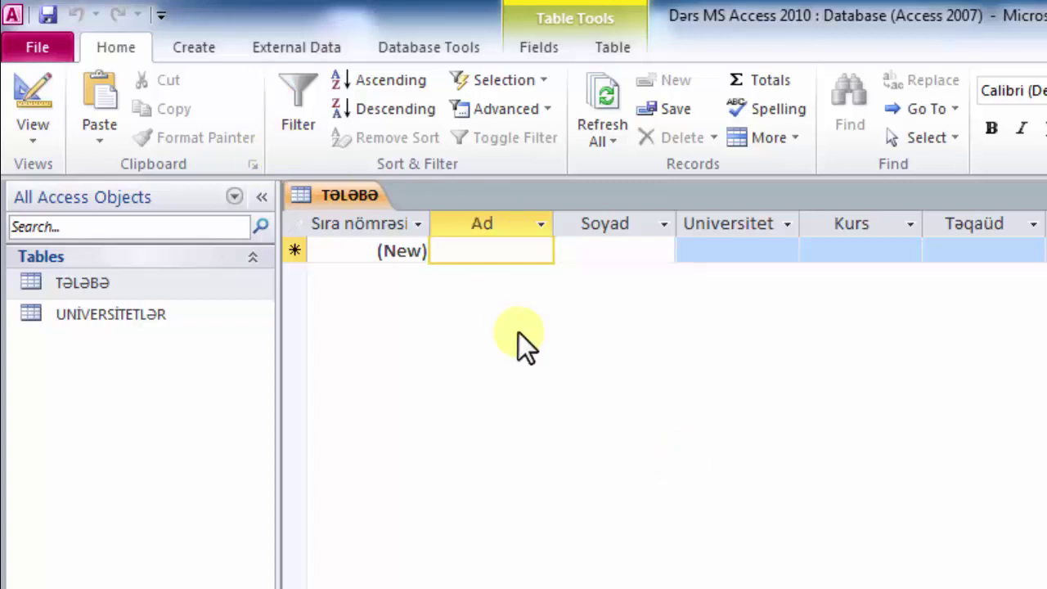
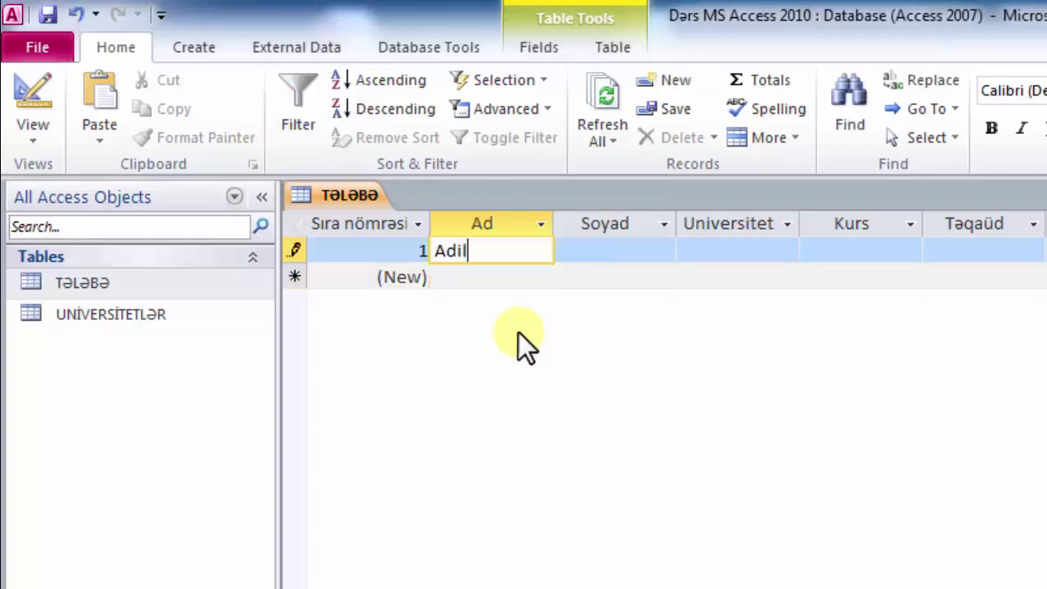
# - Enter the student's first name and surname in the first Tələbə record
pyautogui.press('Tab')
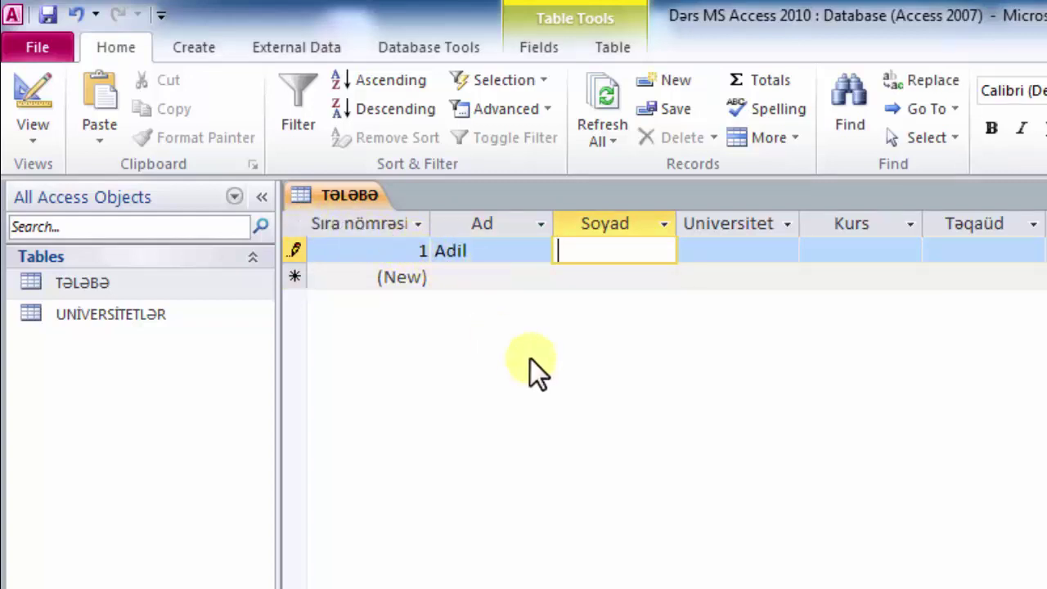
pyautogui.press('Tab')
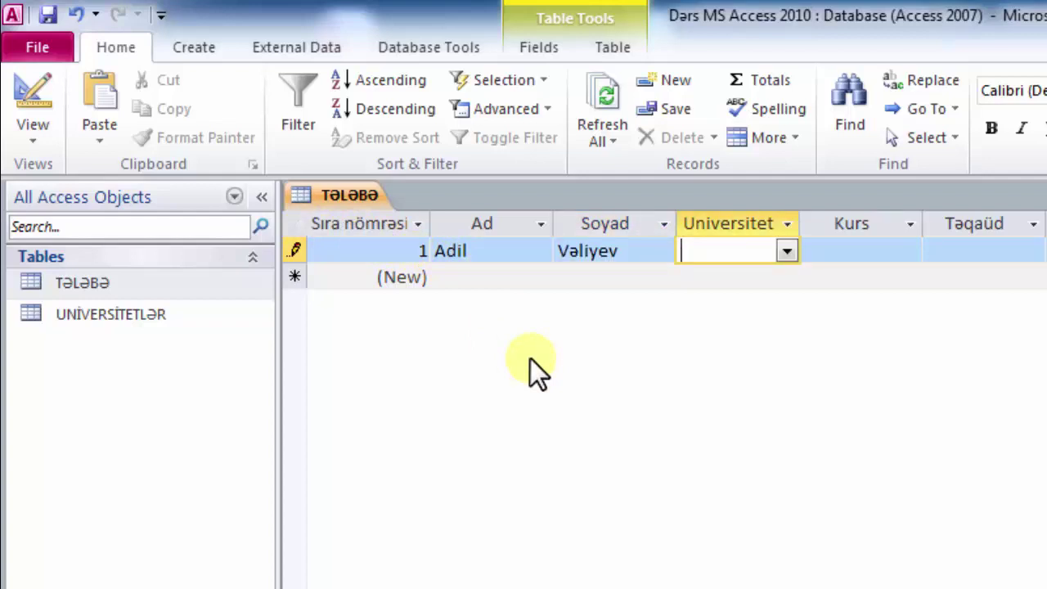
# - Set the record's university to BDU, Kurs to 4 and Təqaüd to 75
pyautogui.click(785, 251)
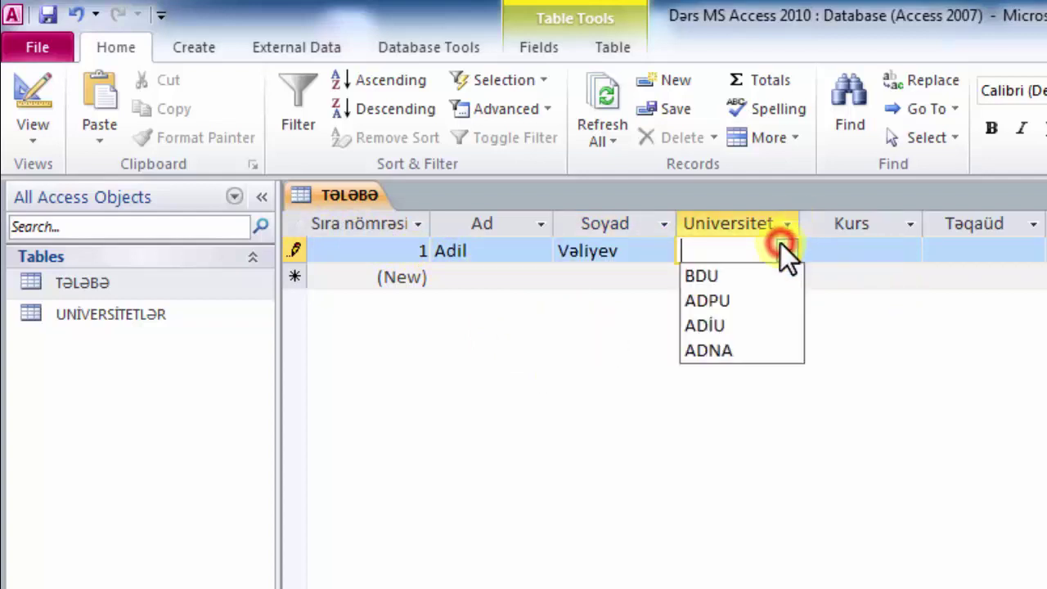
pyautogui.click(765, 275)
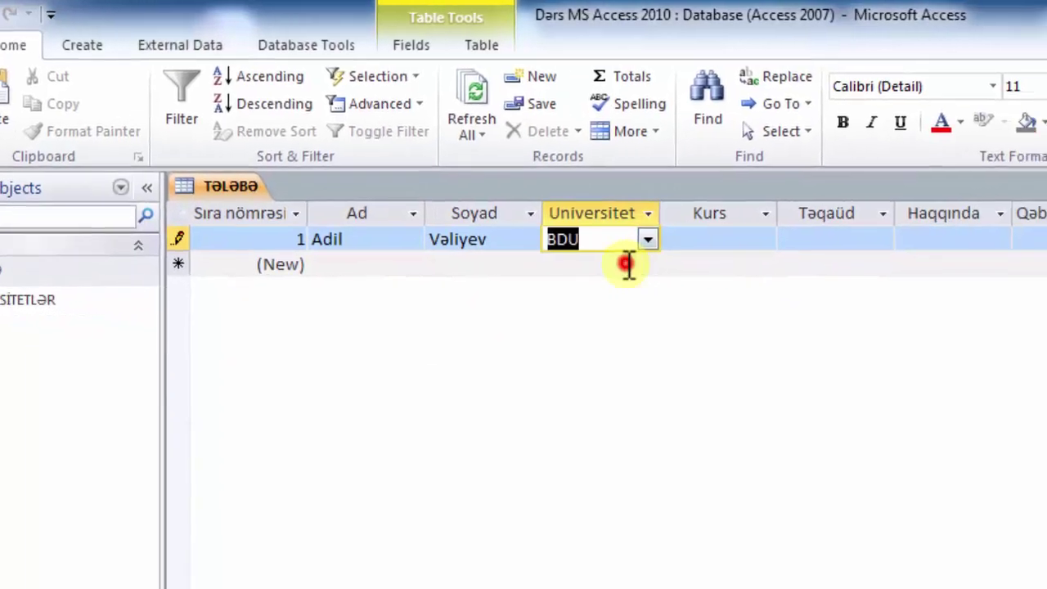
pyautogui.press('Tab')
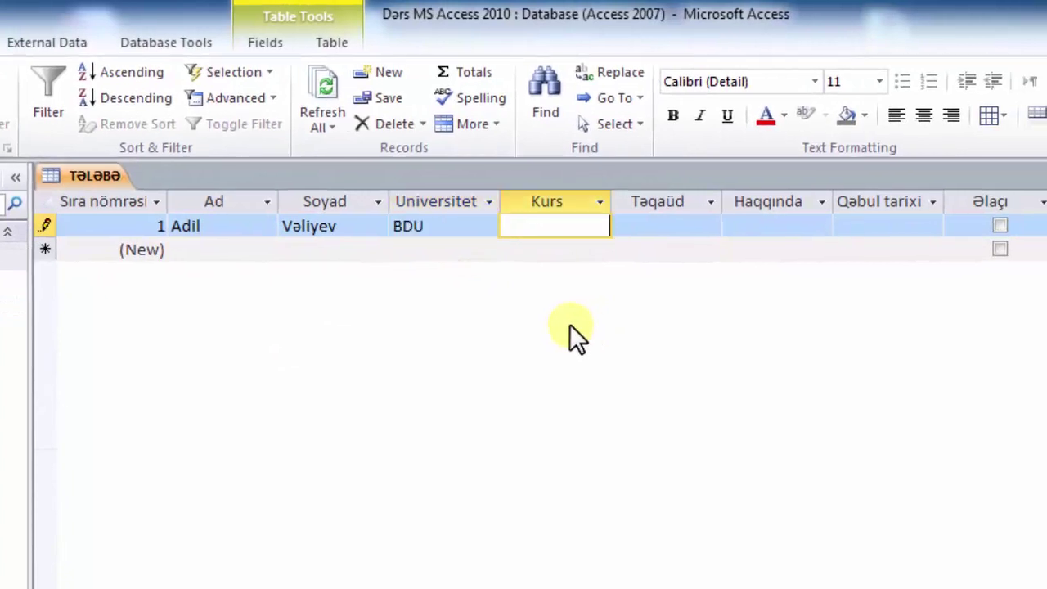
pyautogui.write('4')
pyautogui.press('Tab')
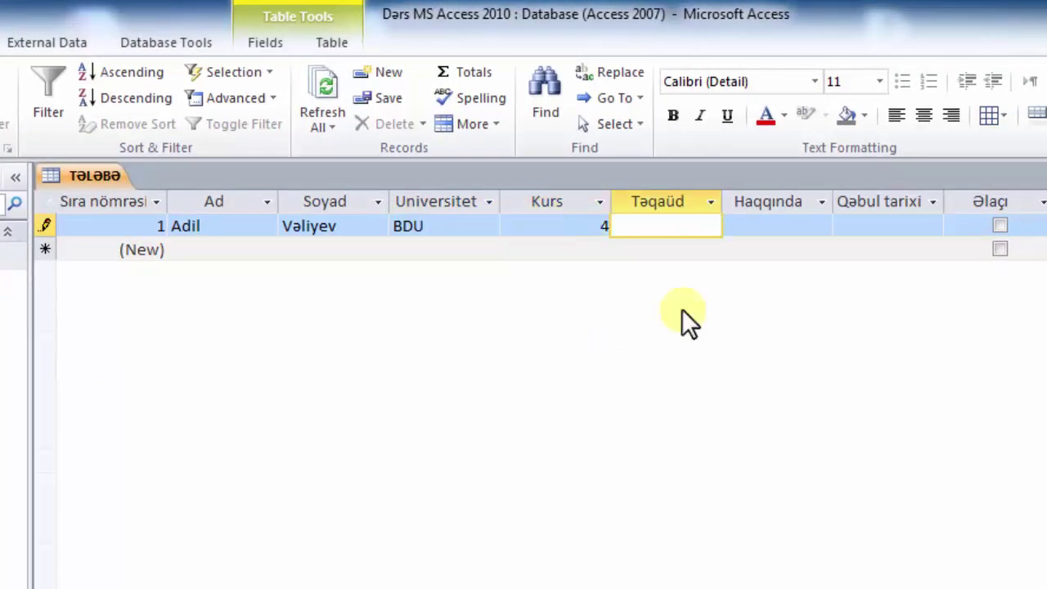
pyautogui.write('75')
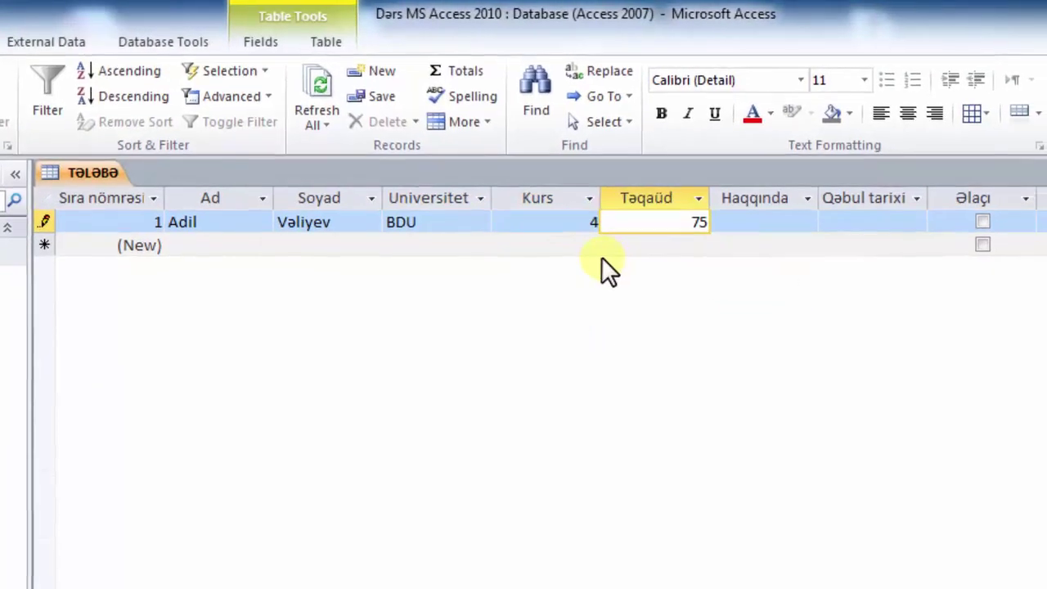
pyautogui.press('Tab')
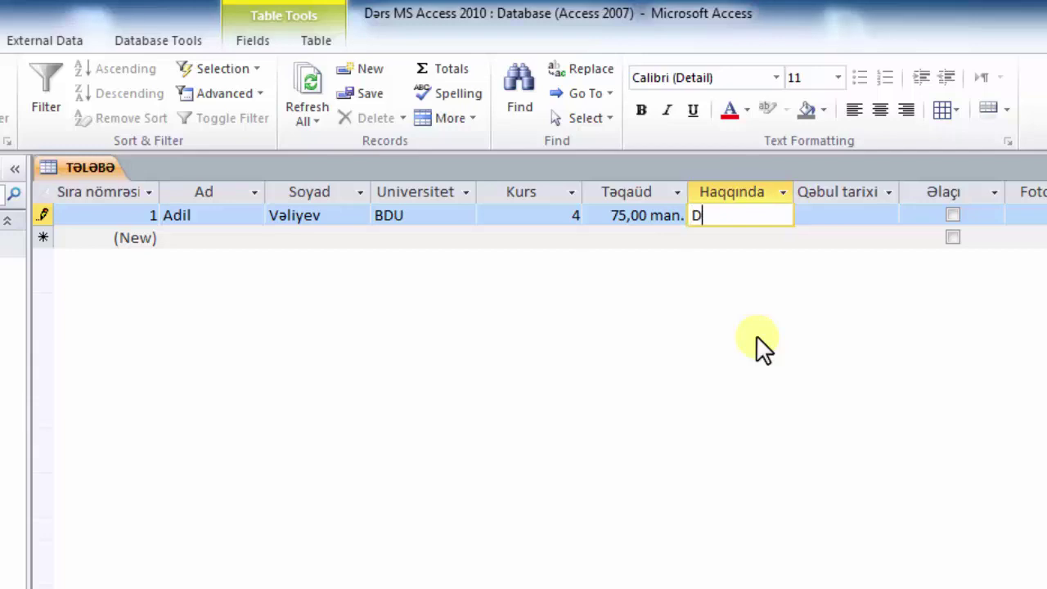
# - Add the birthplace note in Haqqında and set Qəbul tarixi to 15.09.2012
pyautogui.write('oğulduğu y')
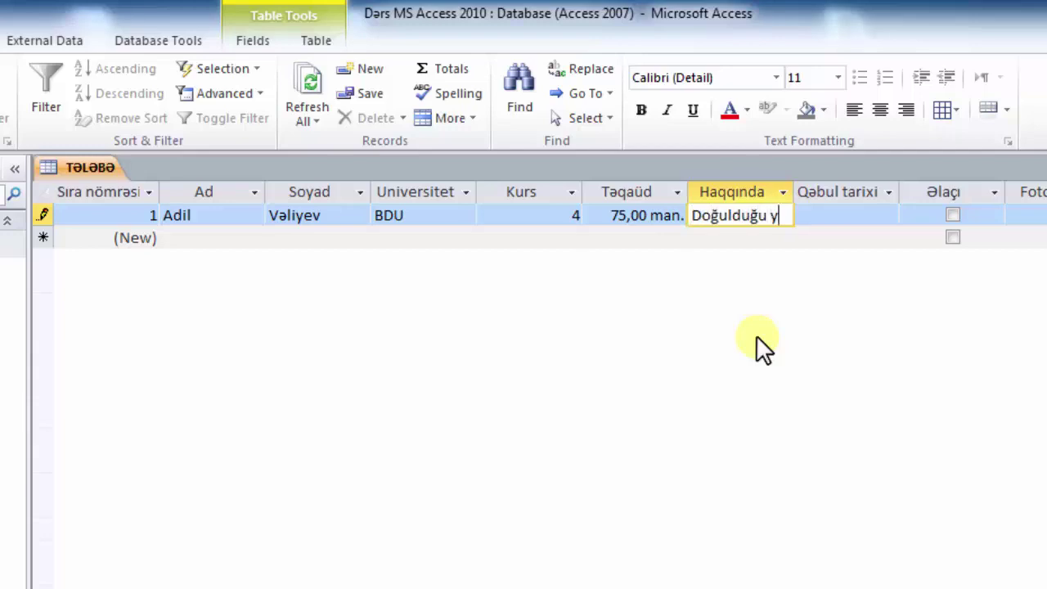
pyautogui.write('er: Gənc')
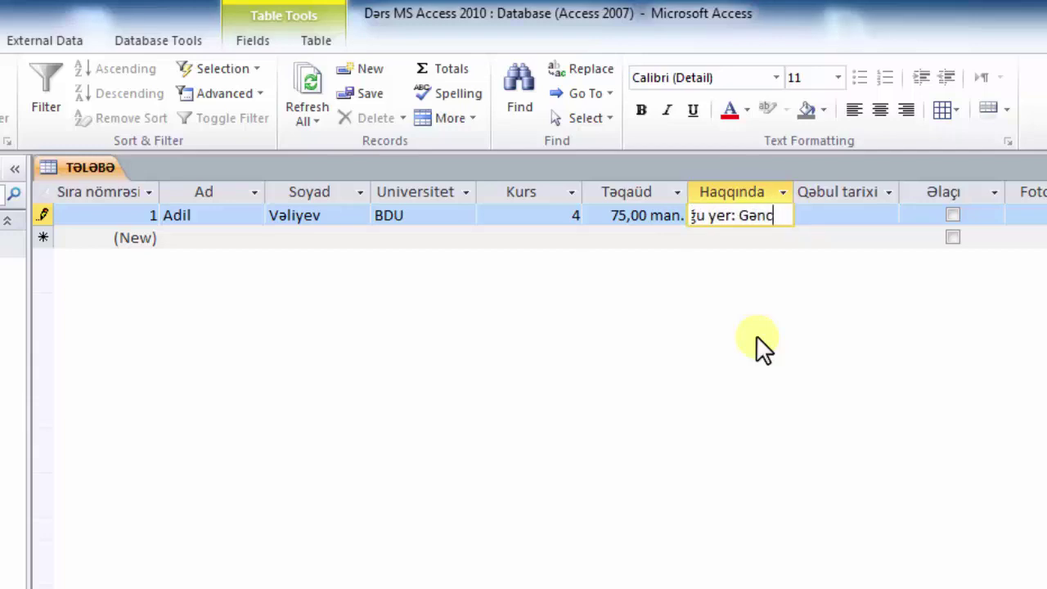
pyautogui.write('ə Şəhə')
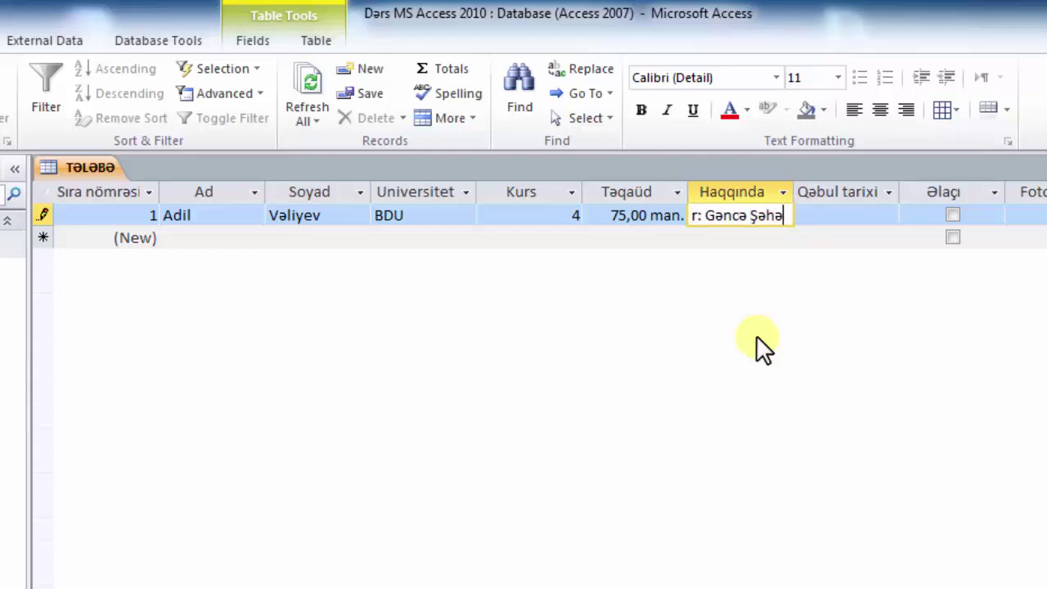
pyautogui.write('ri,')
pyautogui.press('Tab')
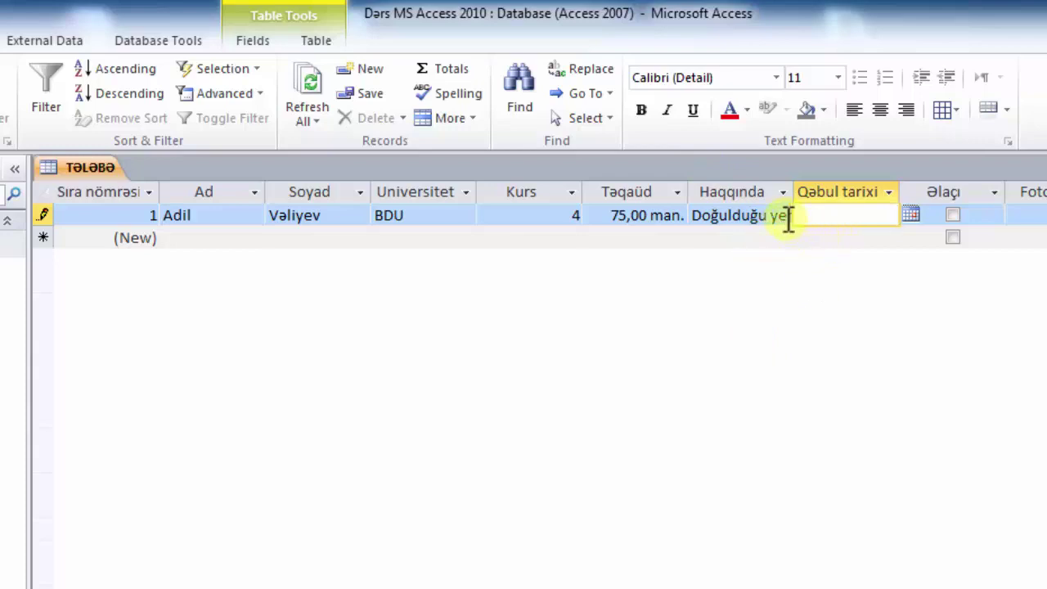
pyautogui.click(911, 213)
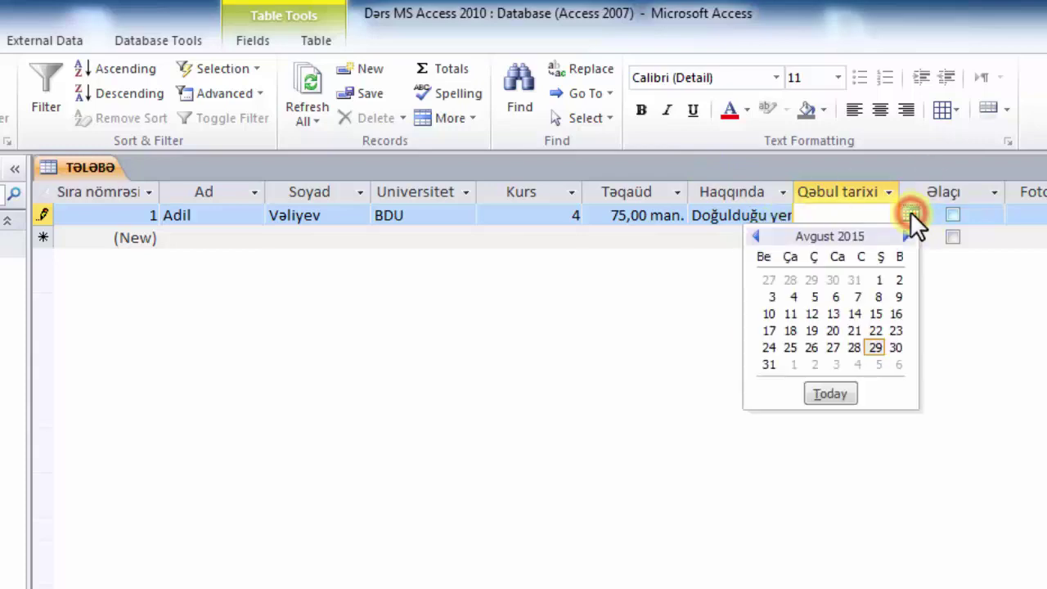
pyautogui.click(759, 241)
pyautogui.click(759, 242)
pyautogui.click(859, 211)
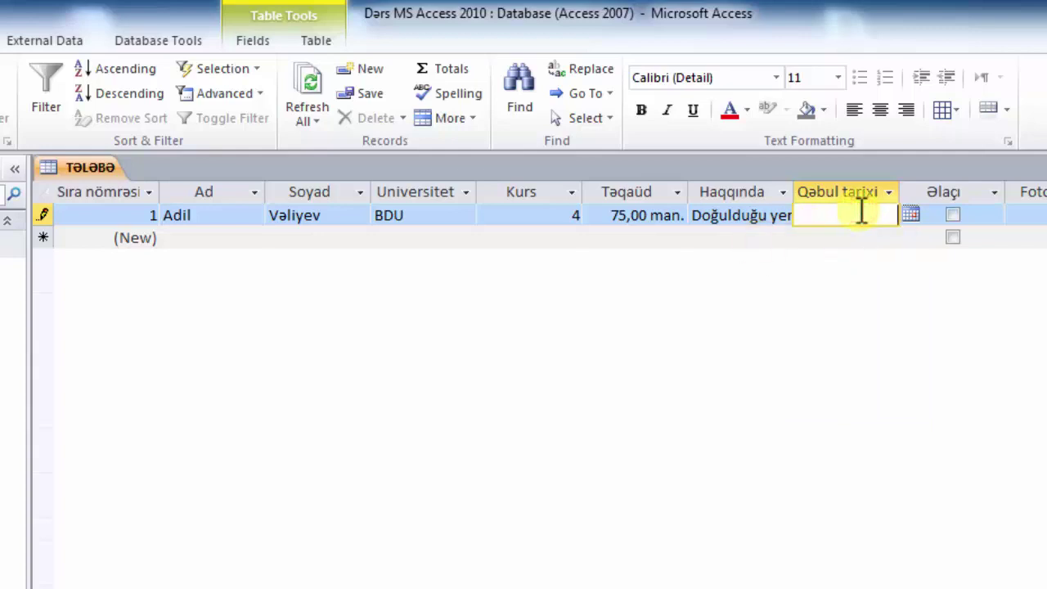
pyautogui.write('15,09,2012')
pyautogui.press('Tab')
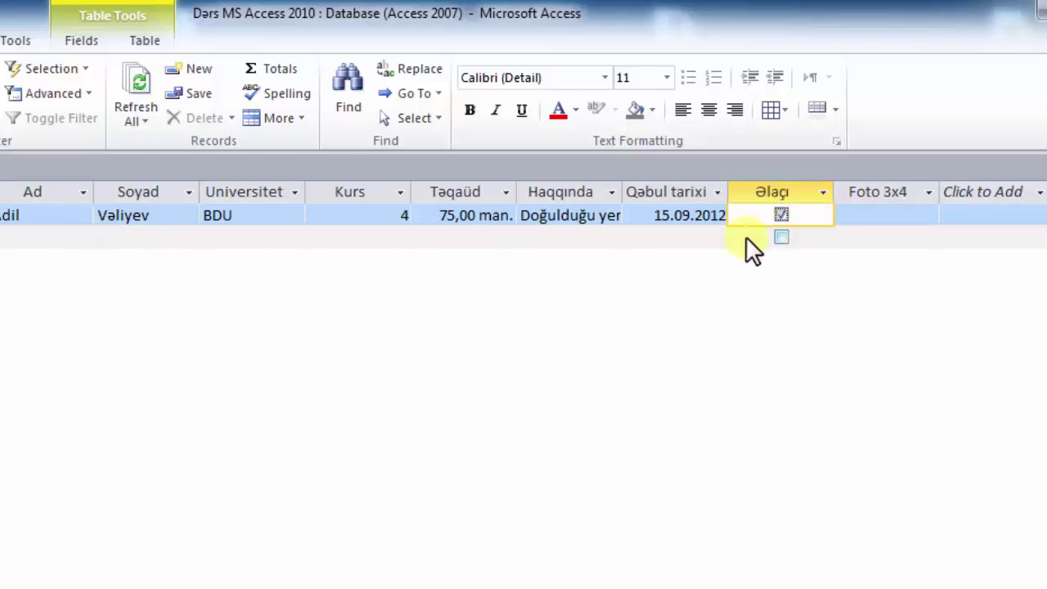
# - Leave the Əlaçı checkbox unchecked and move on to Foto 3x4
pyautogui.click(779, 214)
pyautogui.press('space')
pyautogui.press('space')
pyautogui.press('space')
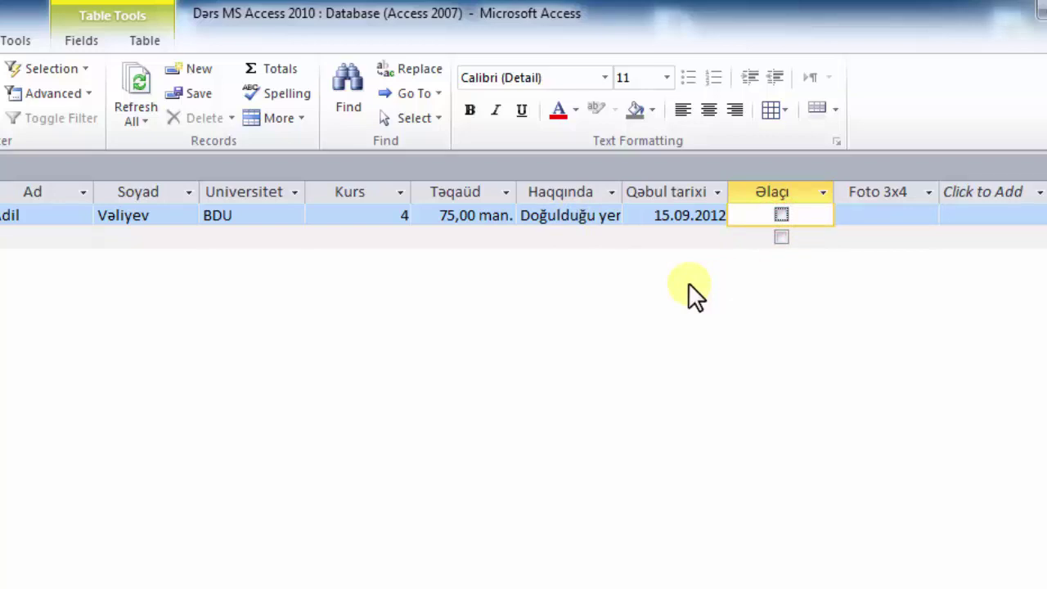
pyautogui.press('space')
pyautogui.press('Tab')
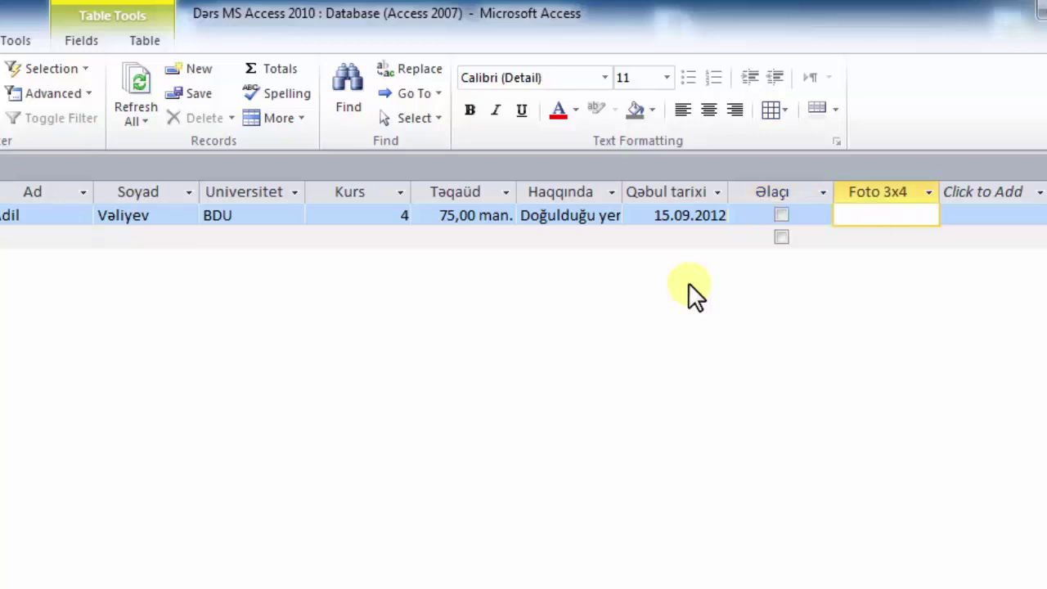
# - Insert the o2 picture from Desktop\Tələbələr into Foto 3x4 as an object from file
pyautogui.rightClick(881, 211)
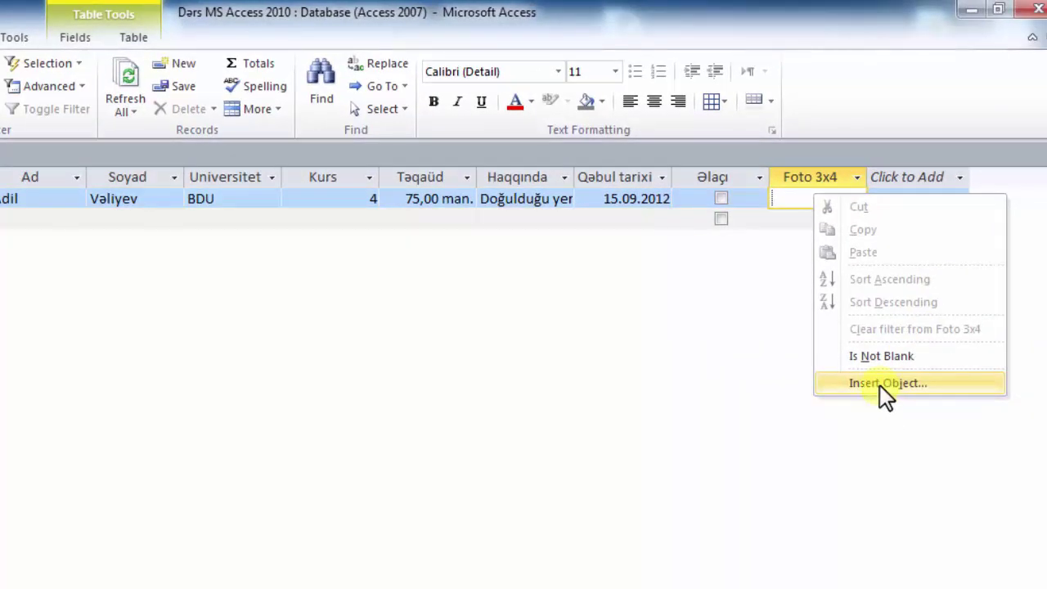
pyautogui.click(879, 386)
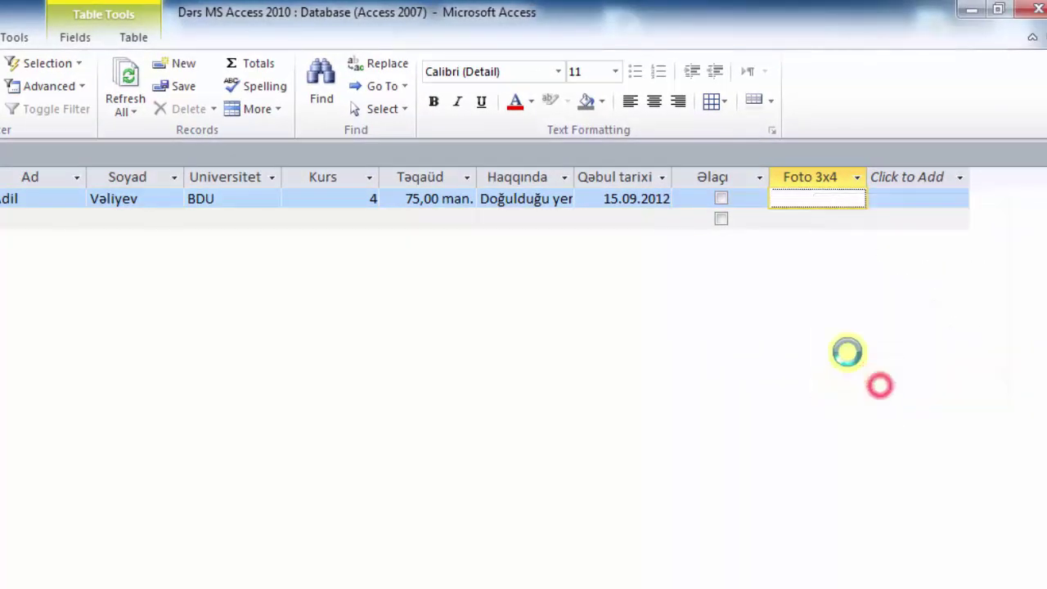
pyautogui.click(174, 238)
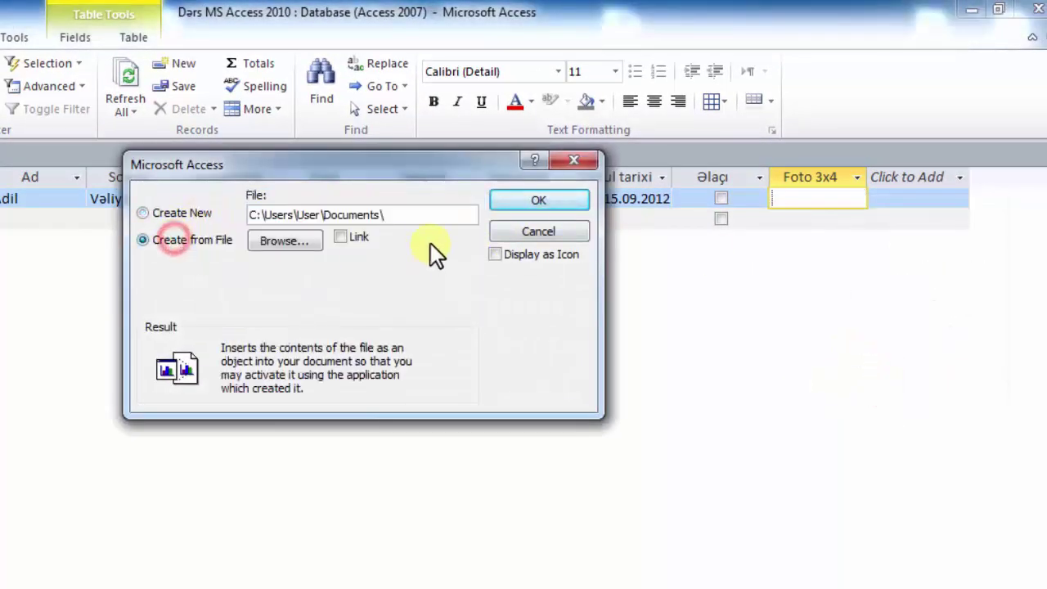
pyautogui.click(302, 246)
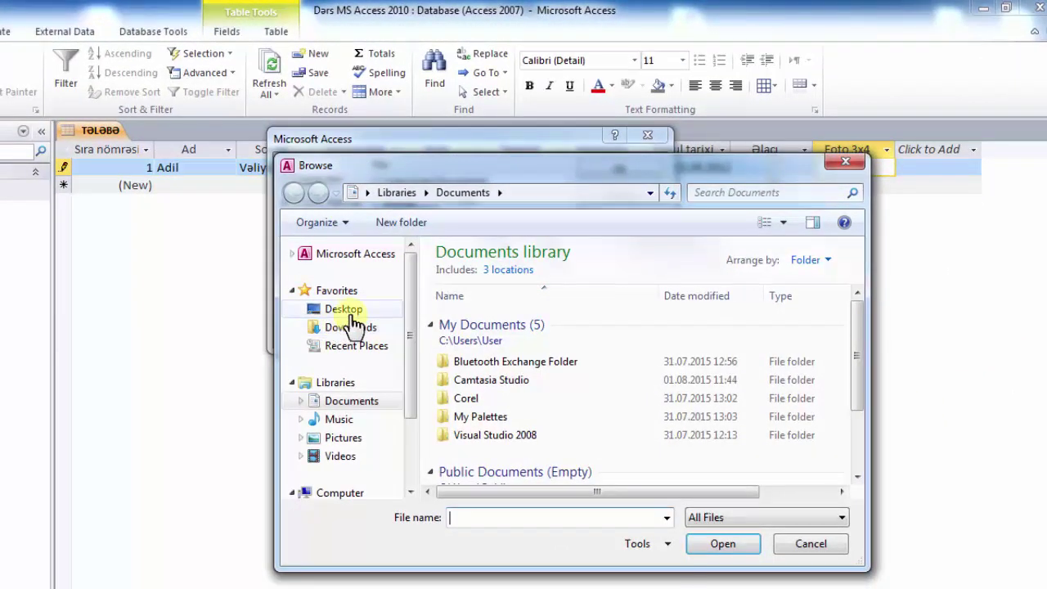
pyautogui.click(268, 346)
pyautogui.scroll(-5, 484, 342)
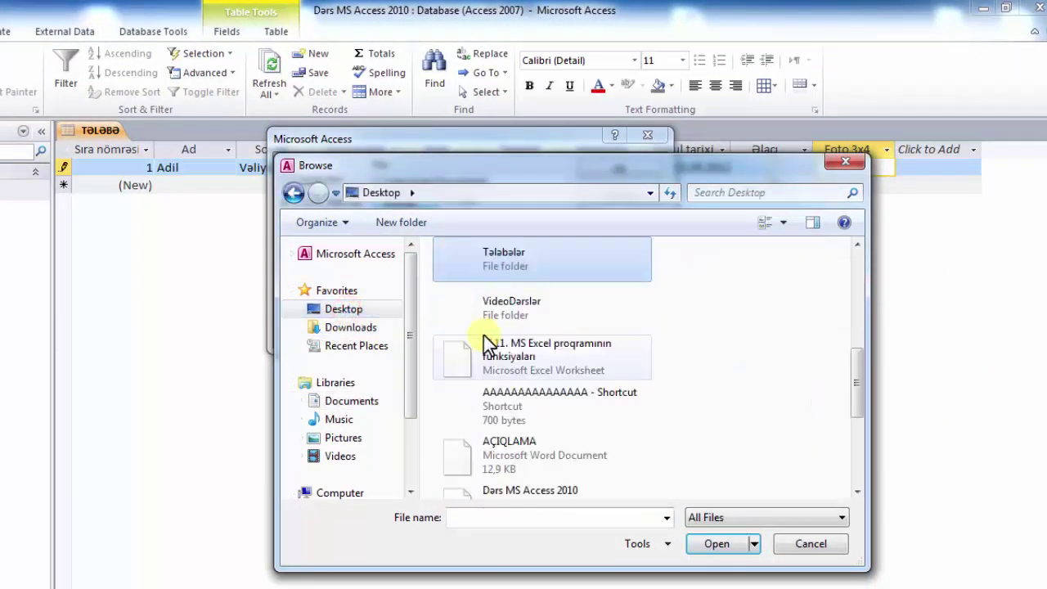
pyautogui.doubleClick(517, 266)
pyautogui.doubleClick(794, 291)
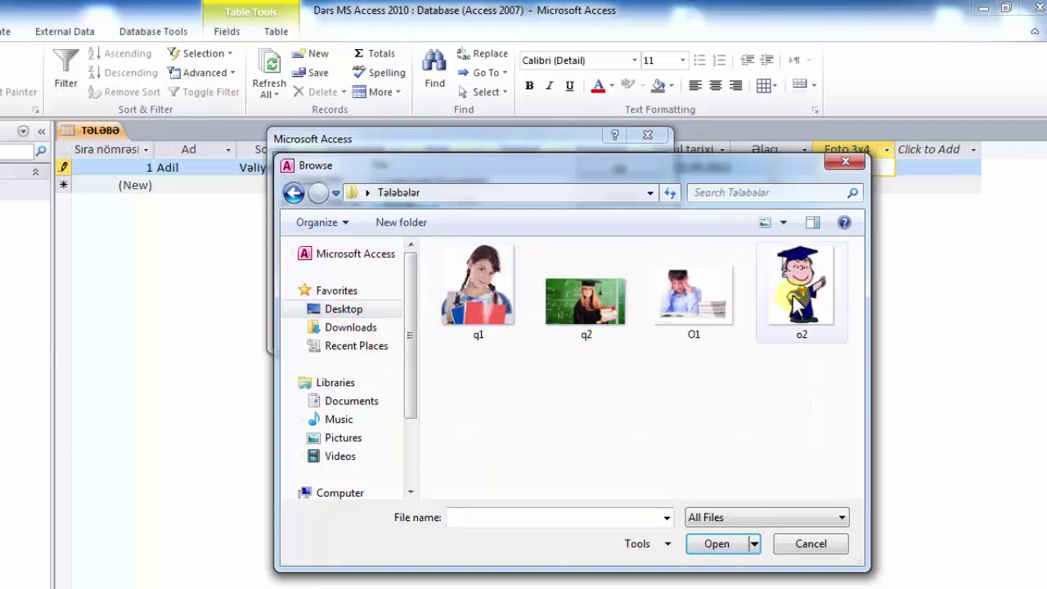
pyautogui.click(631, 170)
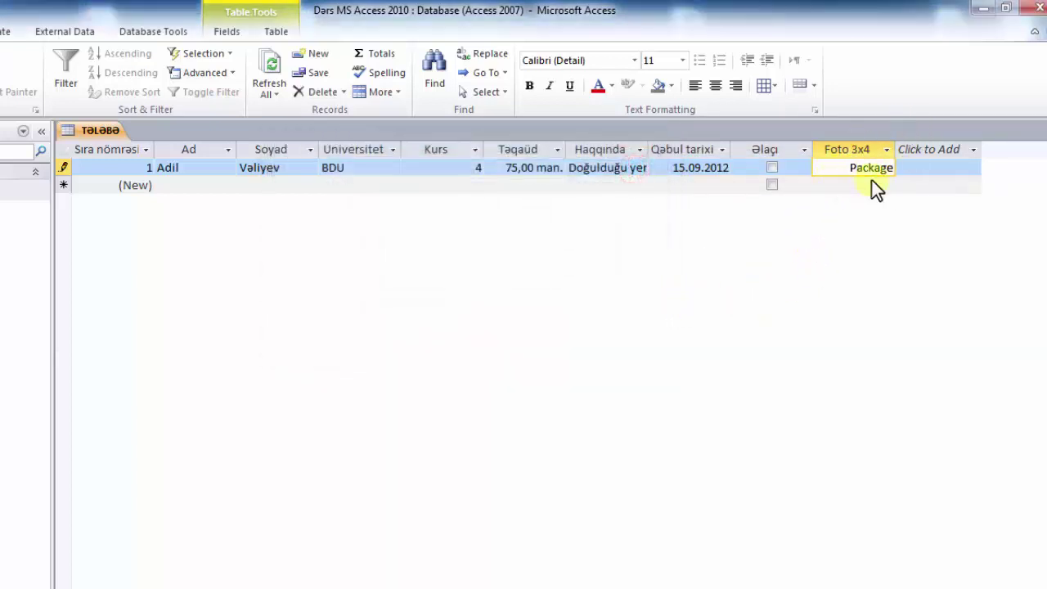
pyautogui.press('Tab')
pyautogui.press('Tab')
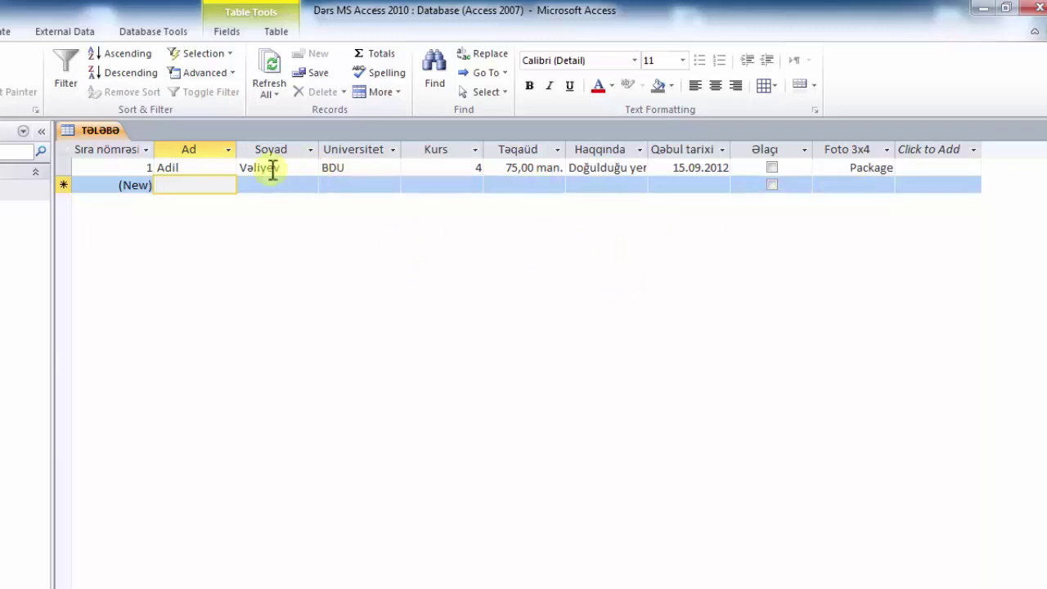
pyautogui.doubleClick(870, 169)
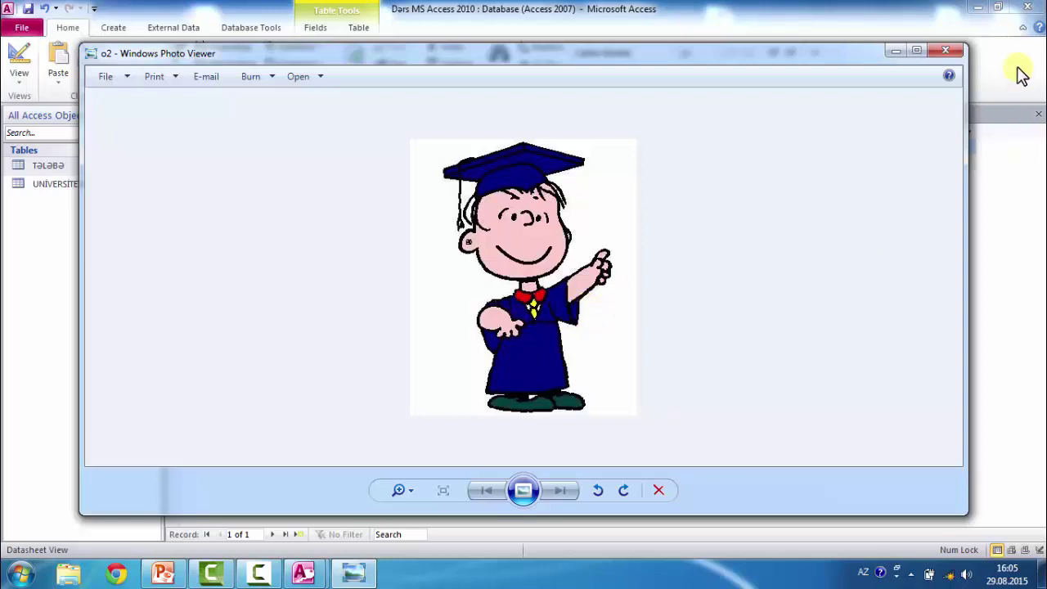
pyautogui.click(949, 51)
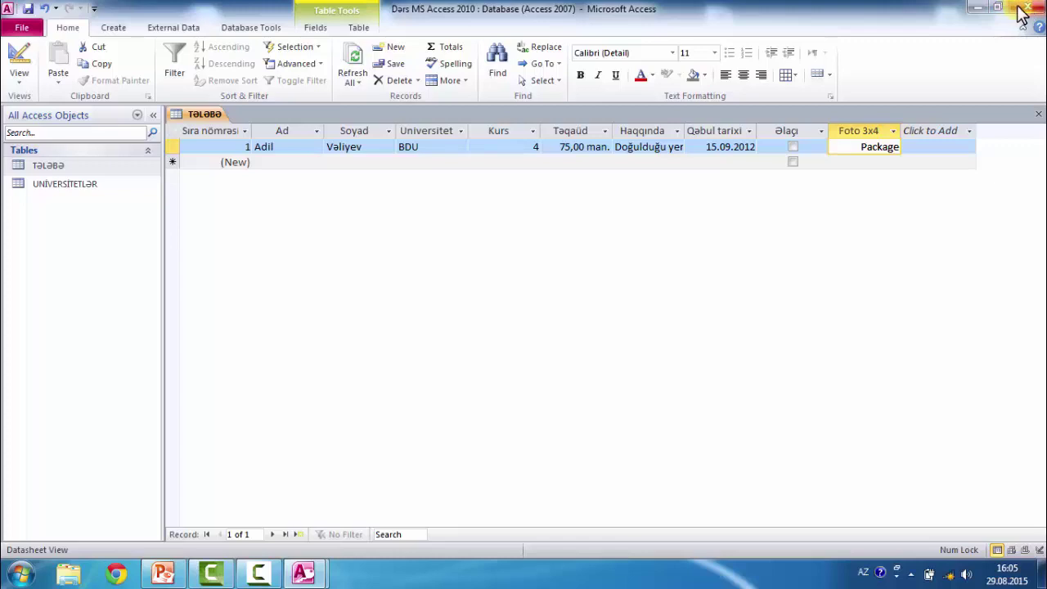
pyautogui.click(981, 6)
# - Refresh the desktop and bring up the talaba_cadval database window from the taskbar
pyautogui.rightClick(327, 275)
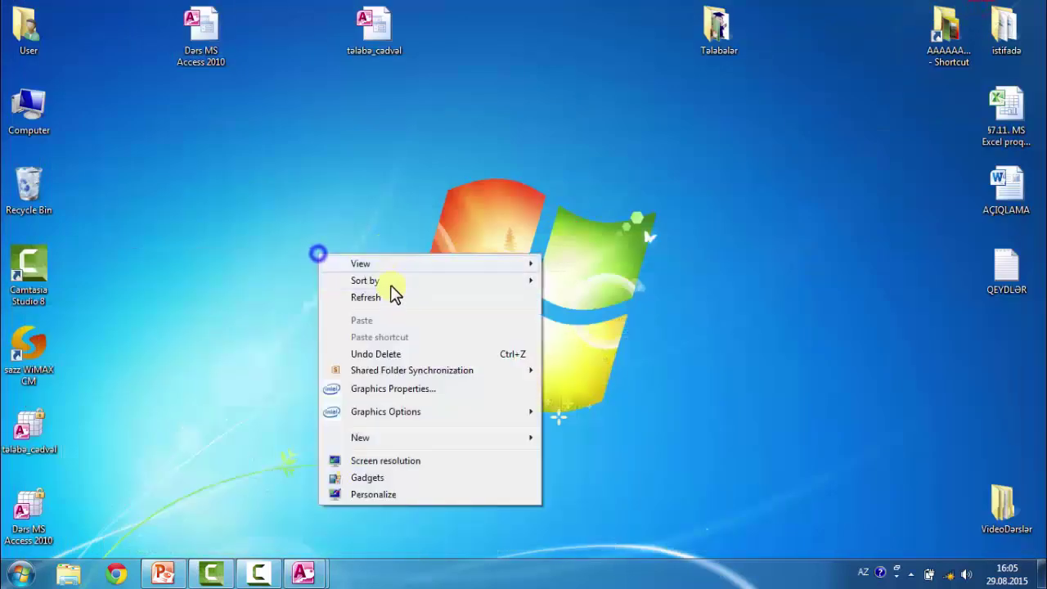
pyautogui.click(391, 295)
pyautogui.moveTo(304, 573)
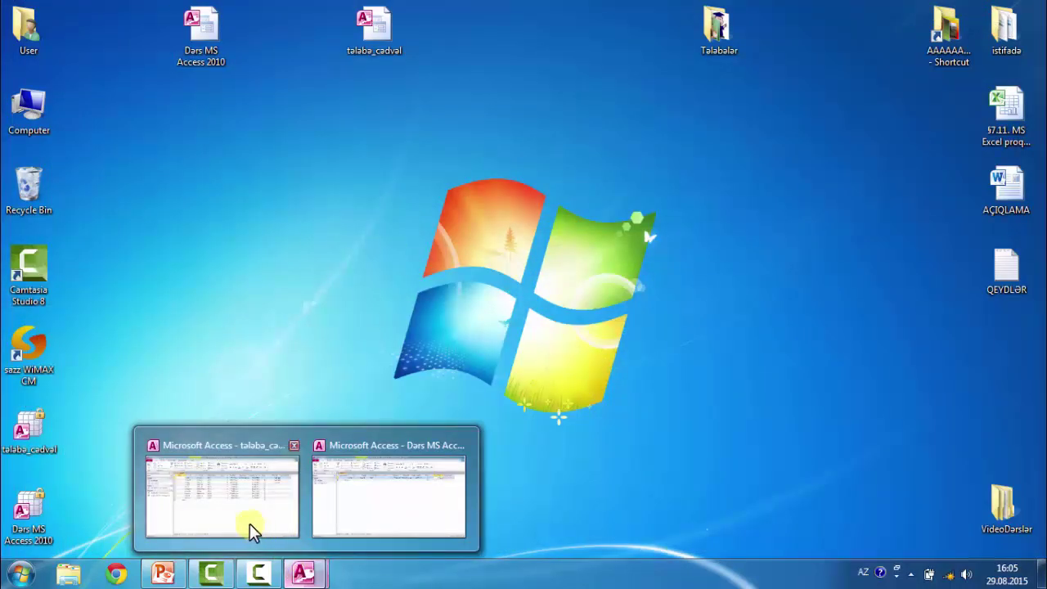
pyautogui.click(250, 528)
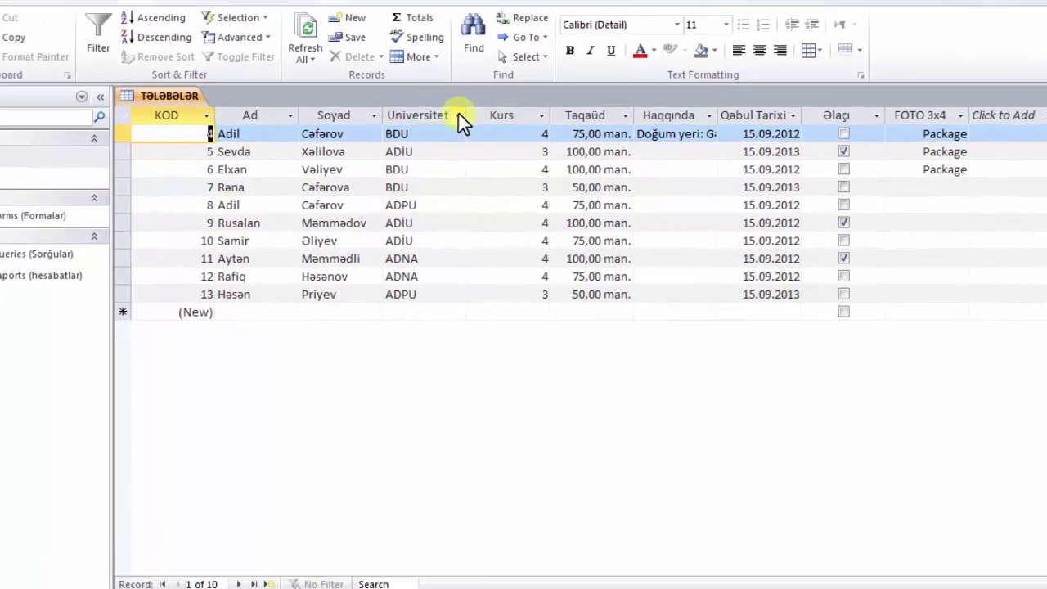
pyautogui.click(483, 131)
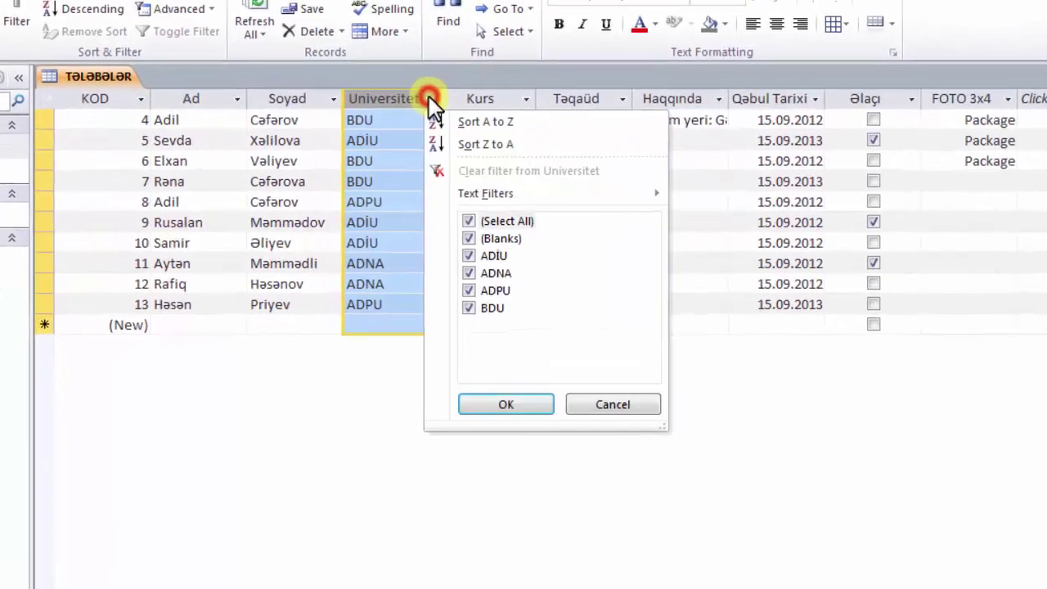
pyautogui.click(489, 221)
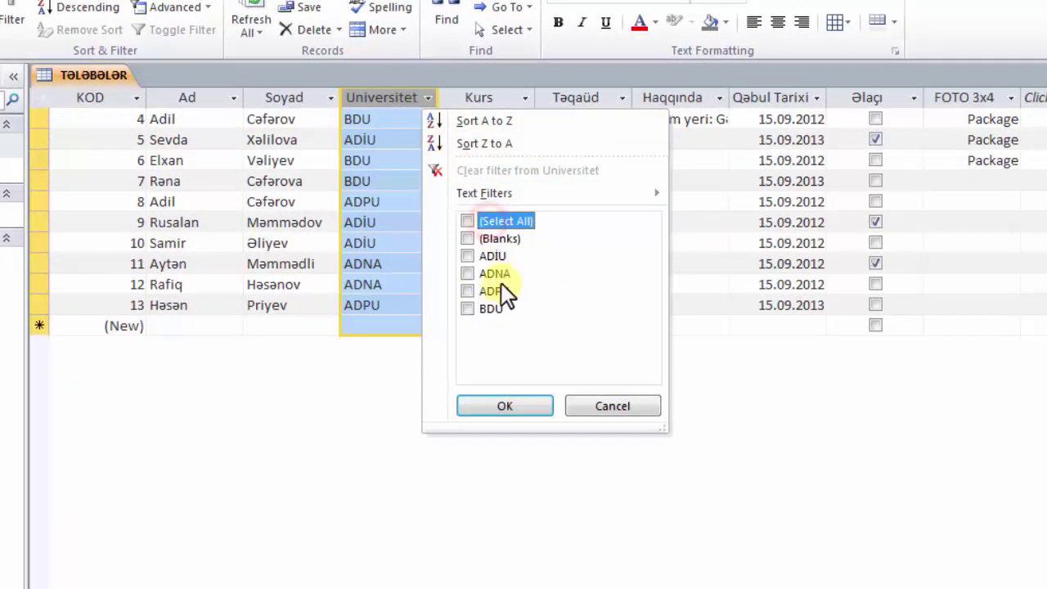
pyautogui.click(468, 309)
pyautogui.click(500, 411)
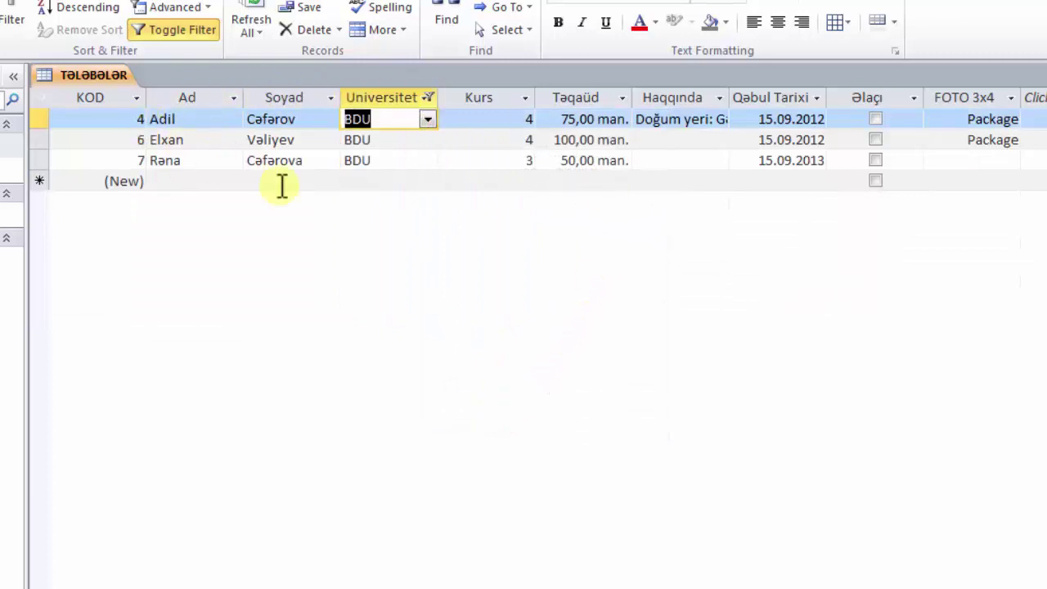
pyautogui.click(429, 98)
pyautogui.click(480, 220)
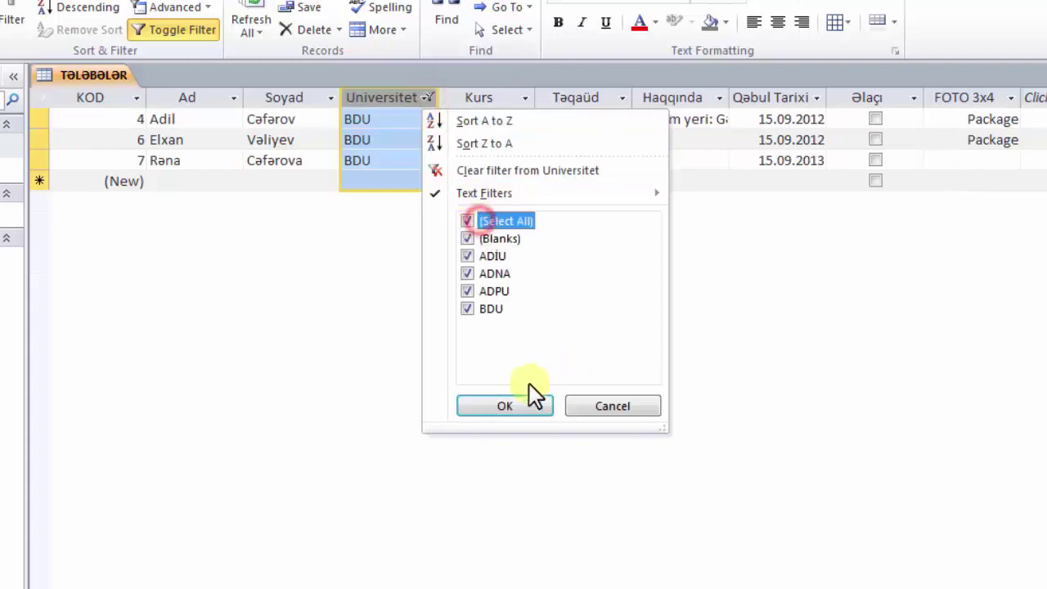
pyautogui.click(517, 406)
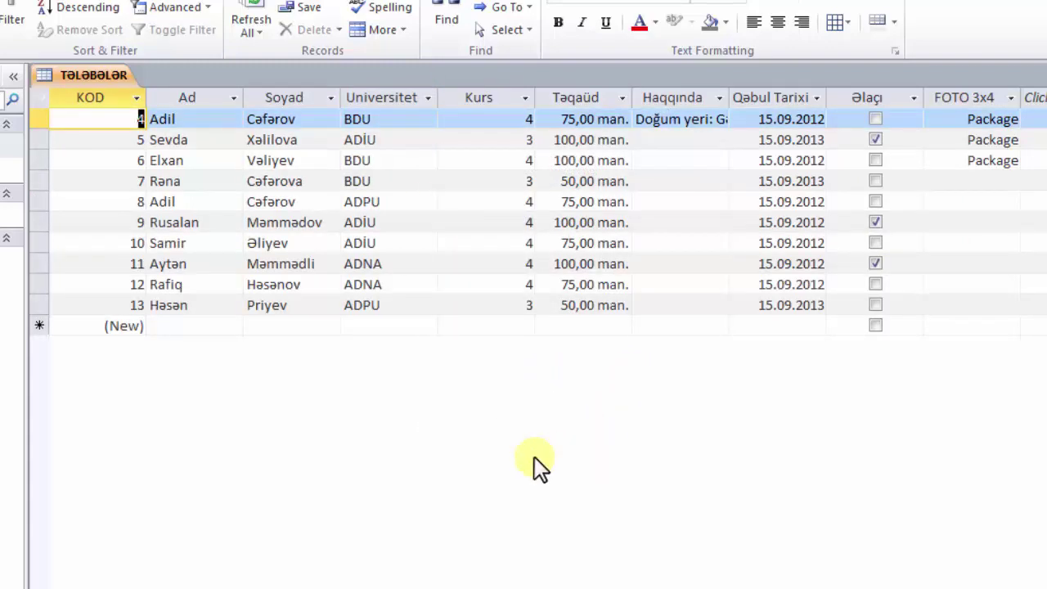
pyautogui.click(193, 326)
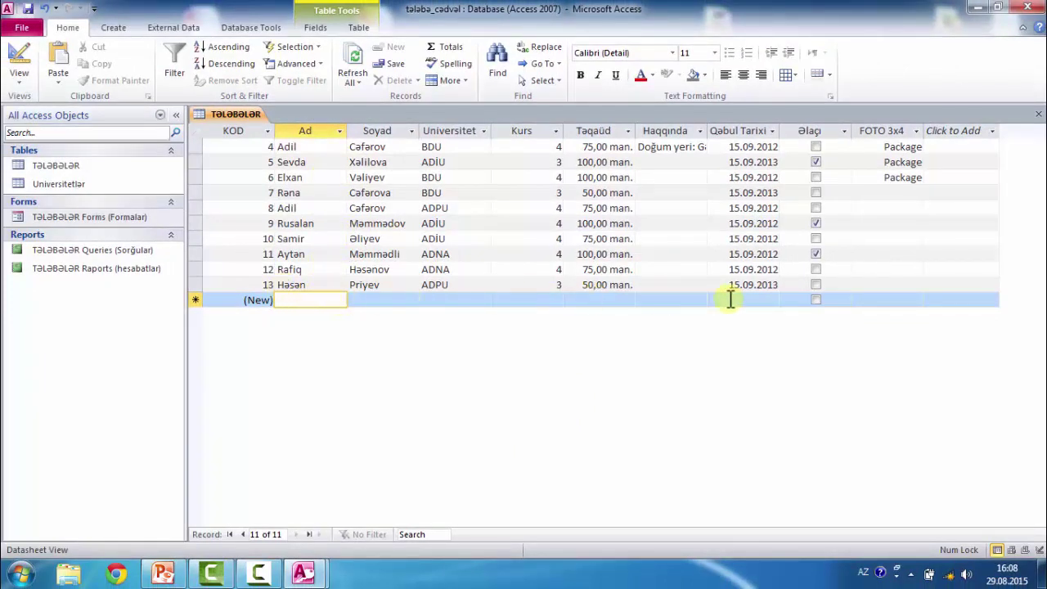
pyautogui.doubleClick(95, 217)
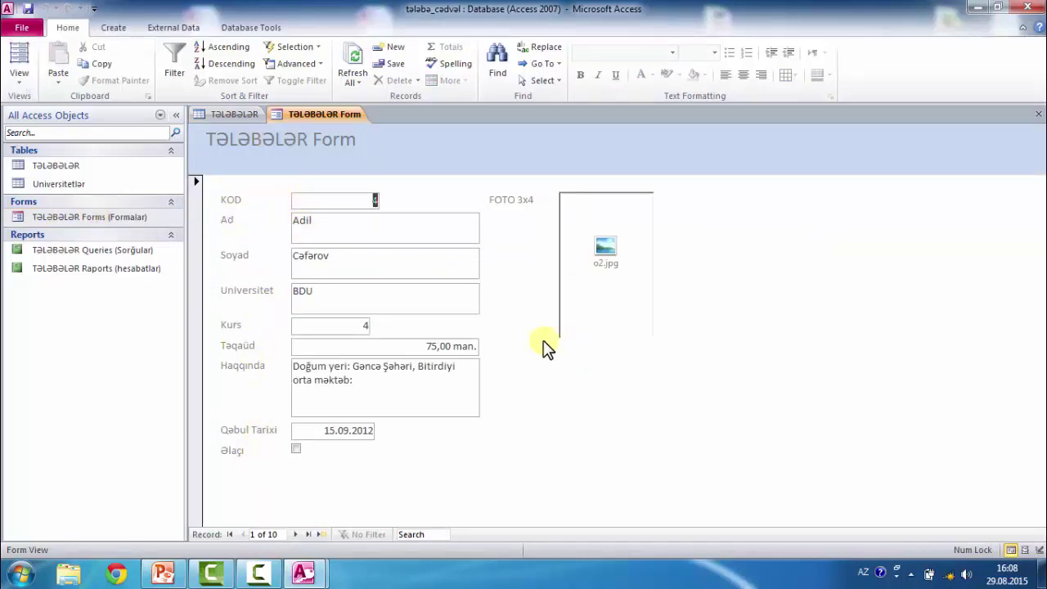
pyautogui.click(295, 534)
pyautogui.click(295, 534)
pyautogui.click(296, 534)
pyautogui.click(295, 534)
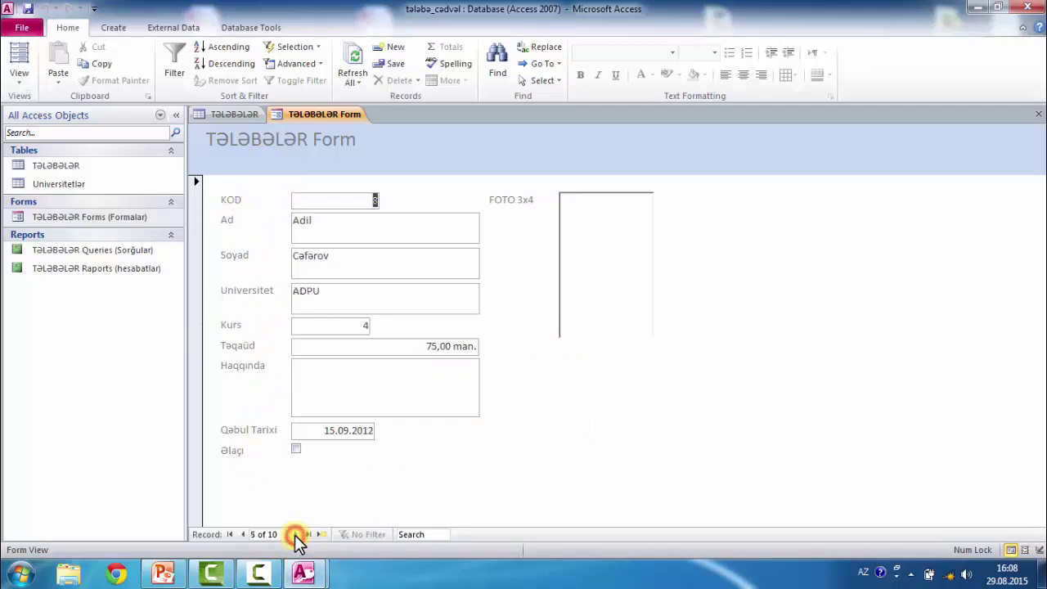
pyautogui.click(295, 535)
pyautogui.click(296, 534)
pyautogui.click(296, 534)
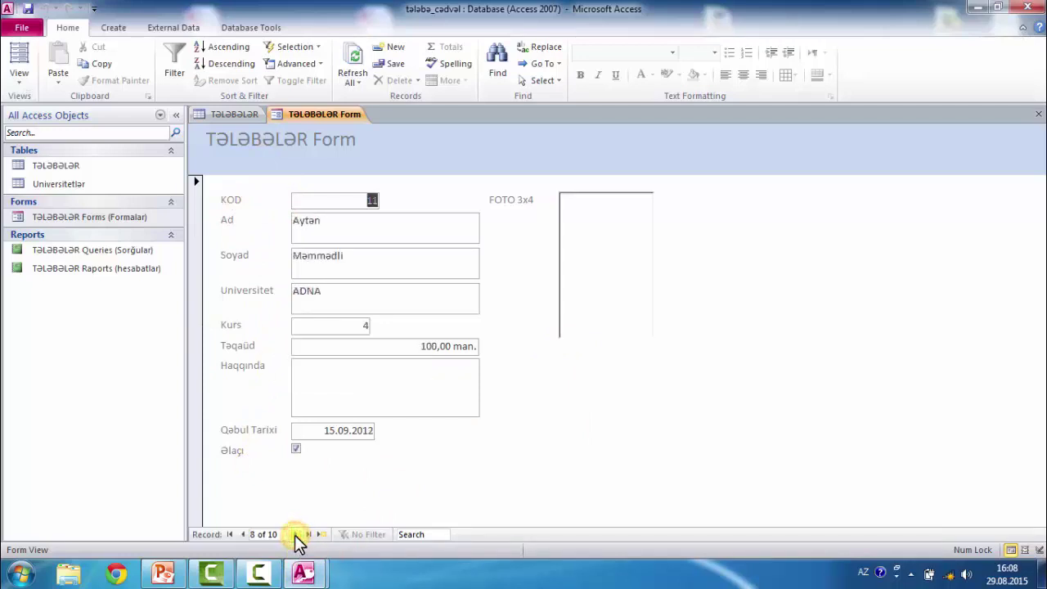
pyautogui.click(295, 534)
pyautogui.click(296, 534)
pyautogui.click(295, 534)
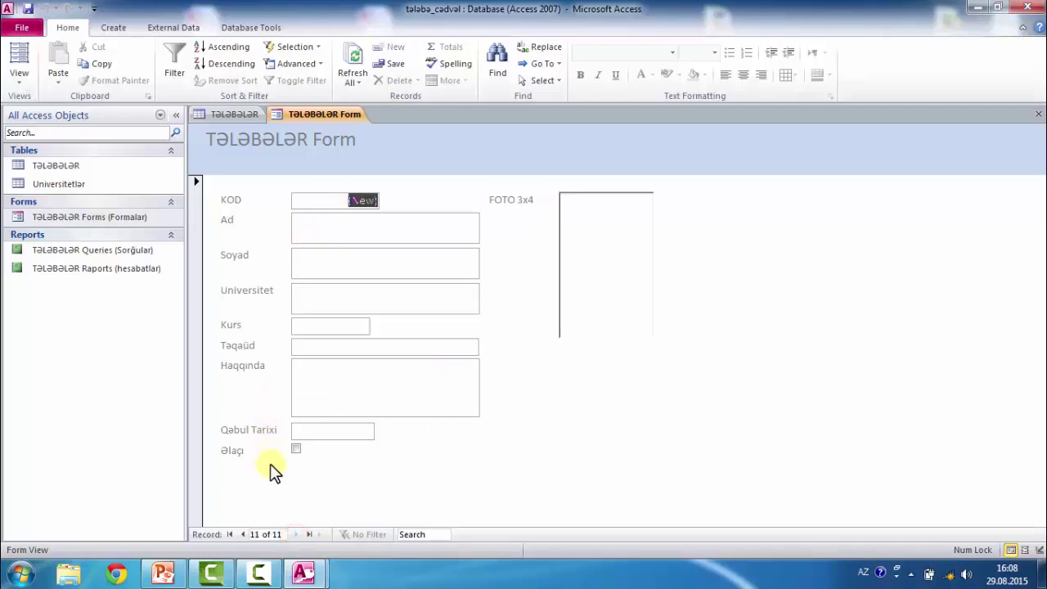
pyautogui.click(1039, 113)
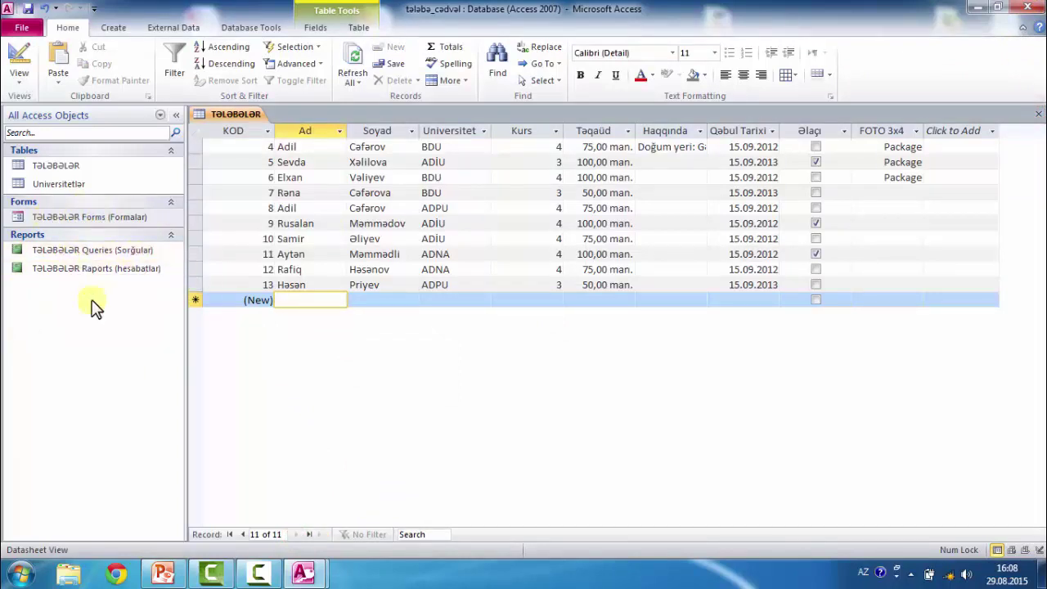
# - Delete the TƏLƏBƏLƏR form and the TƏLƏBƏLƏR Queries report
pyautogui.rightClick(75, 218)
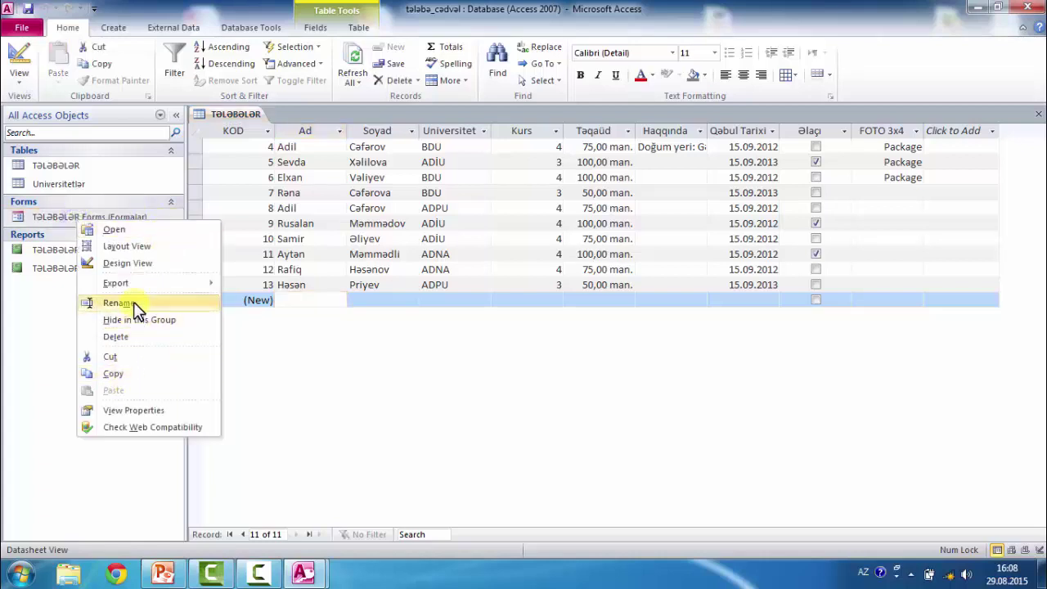
pyautogui.click(133, 335)
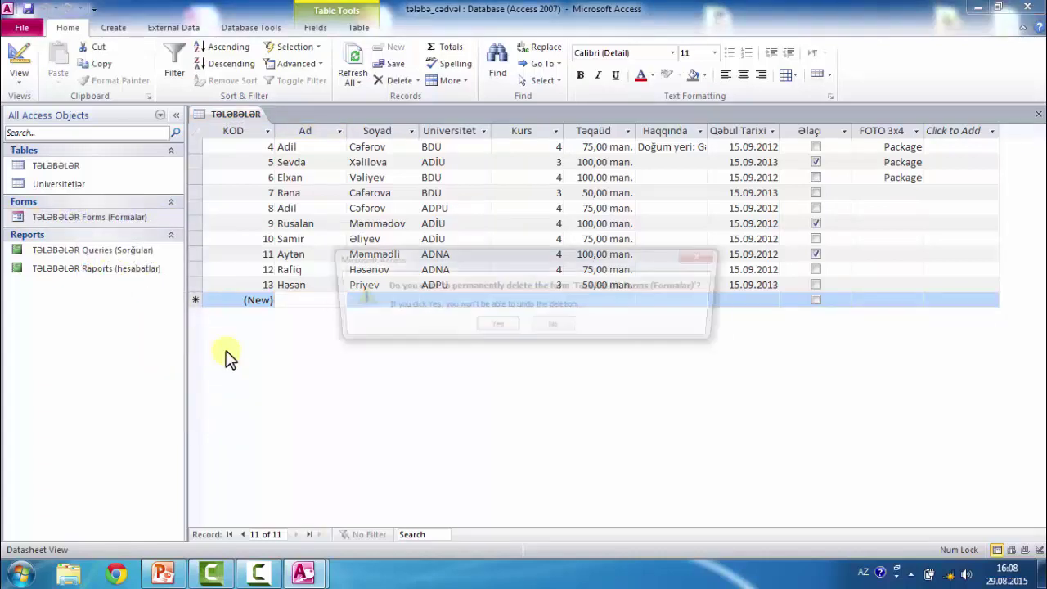
pyautogui.click(496, 324)
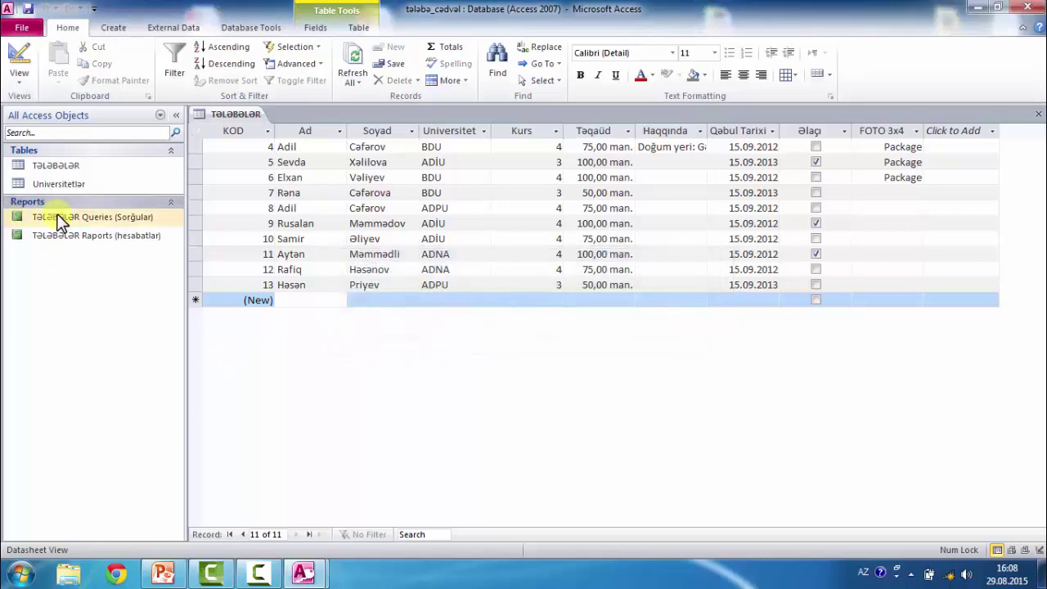
pyautogui.rightClick(54, 214)
pyautogui.click(119, 331)
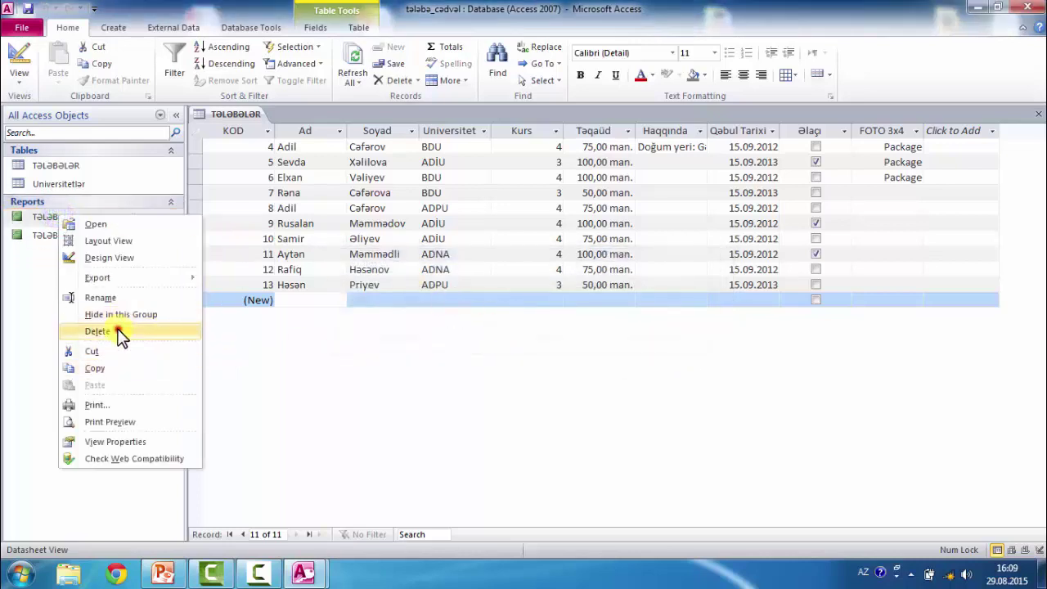
pyautogui.click(508, 330)
# - Delete the TƏLƏBƏLƏR Raports report and close the Tələbələr table, saving its design
pyautogui.rightClick(98, 216)
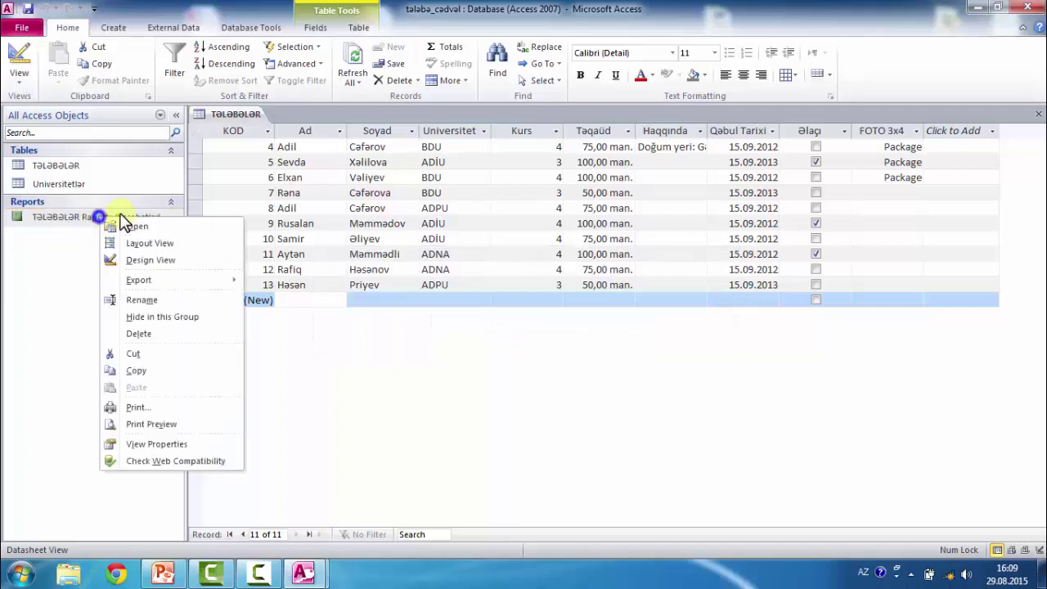
pyautogui.click(166, 335)
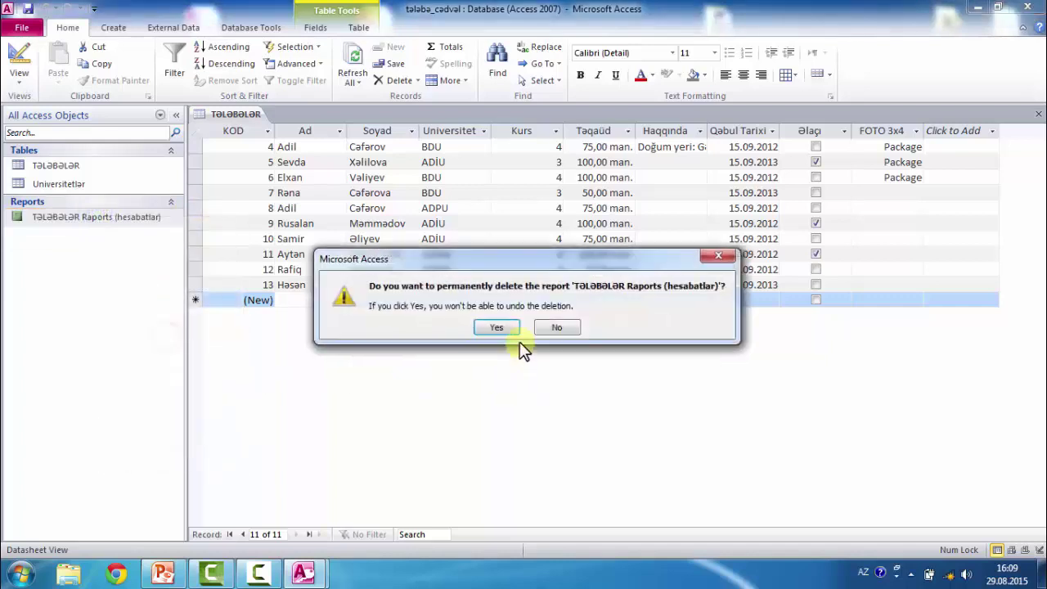
pyautogui.click(496, 328)
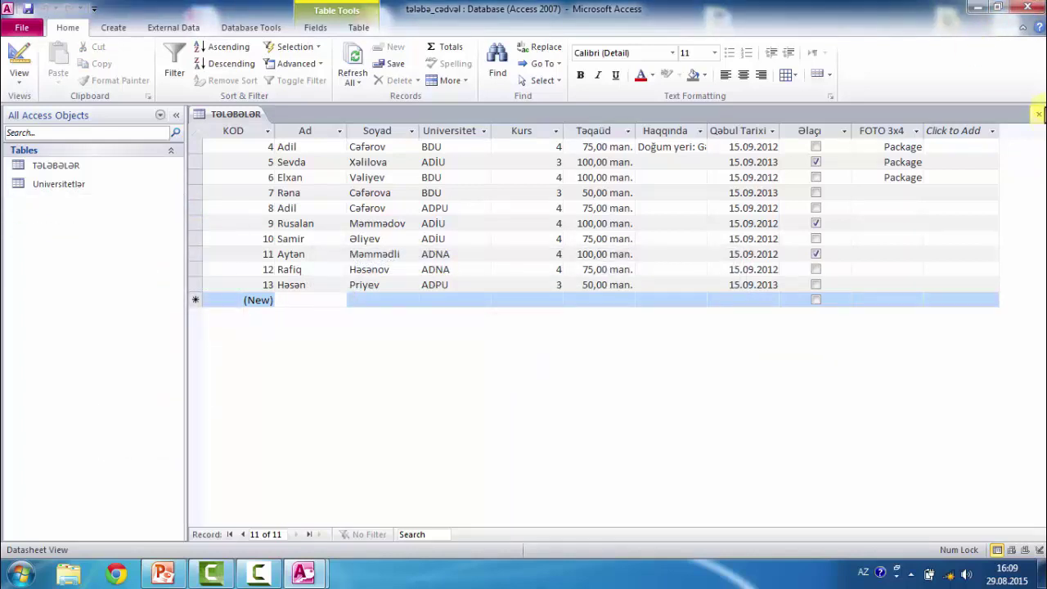
pyautogui.click(1038, 113)
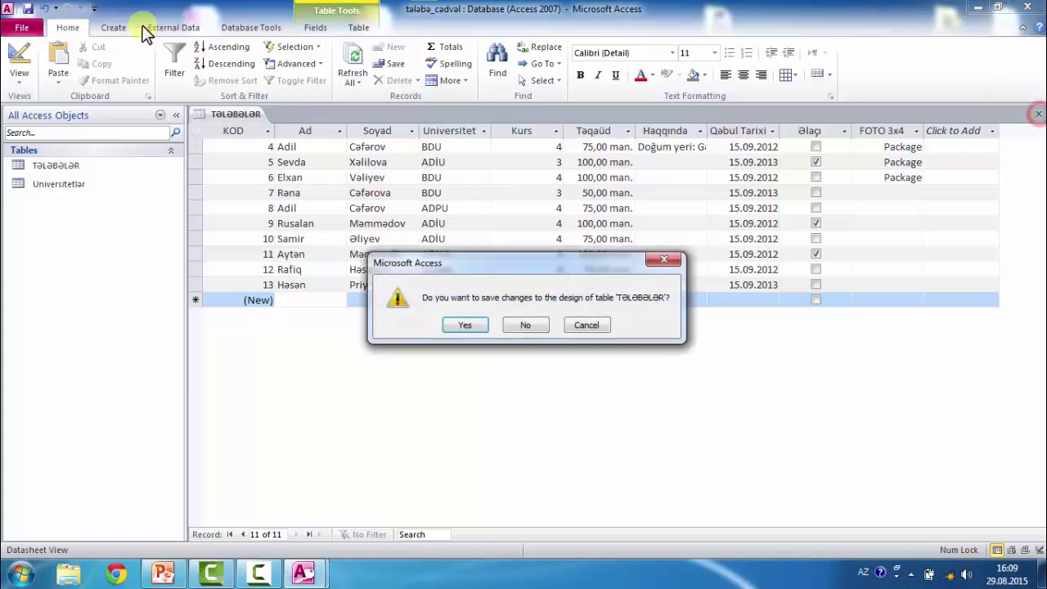
pyautogui.click(460, 325)
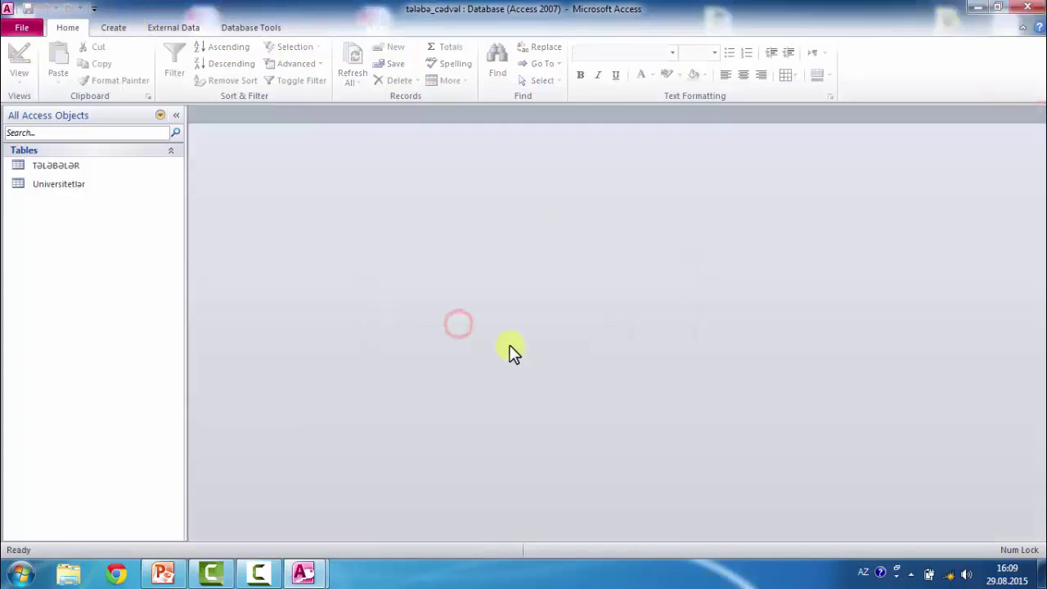
# - Launch the Form Wizard from the Create ribbon and reposition its window
pyautogui.click(109, 31)
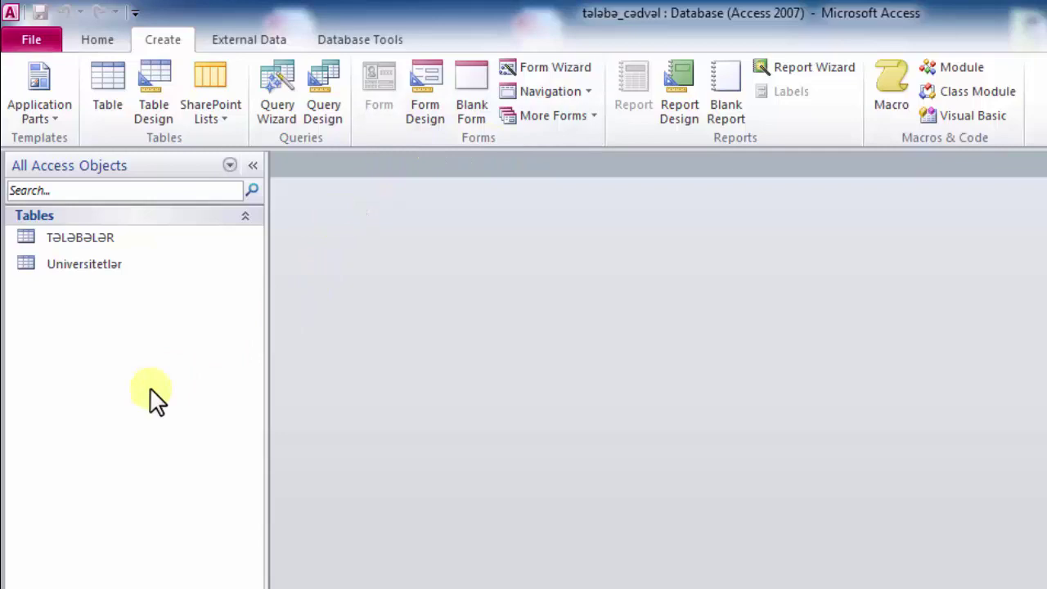
pyautogui.click(556, 66)
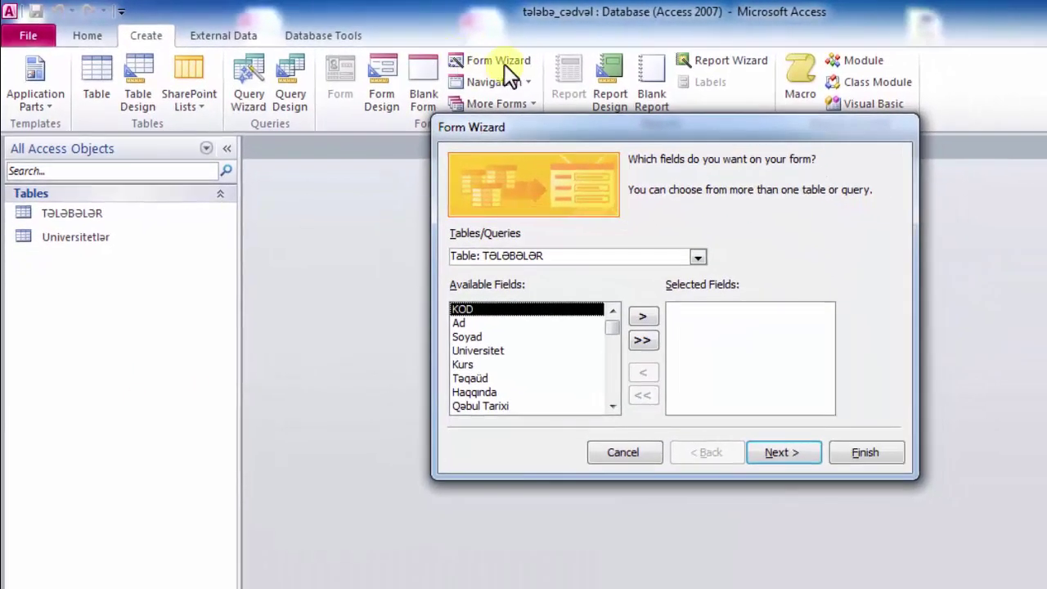
pyautogui.moveTo(732, 136); pyautogui.dragTo(586, 95)
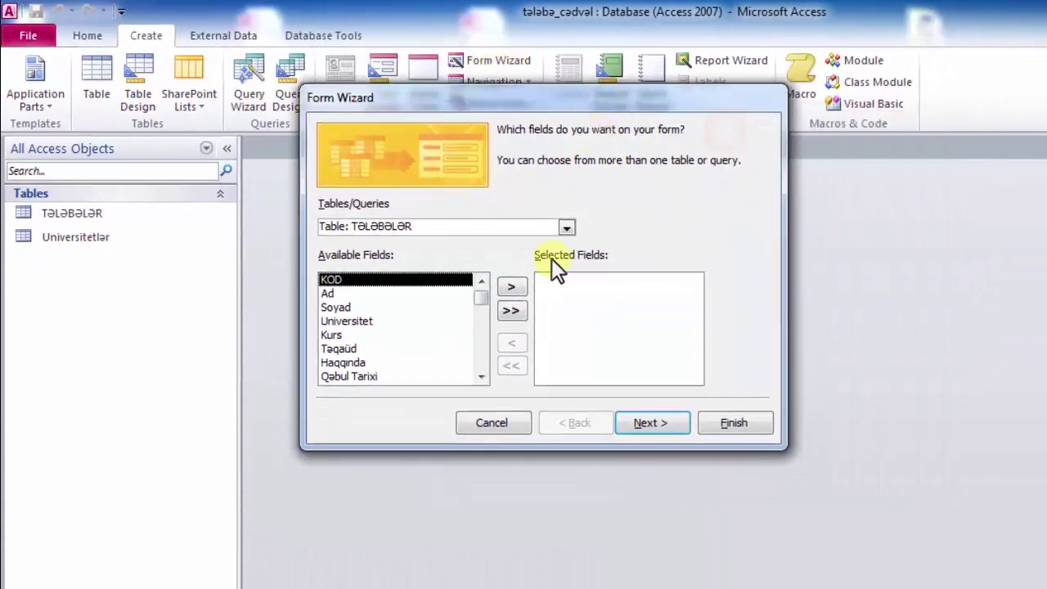
pyautogui.moveTo(431, 100); pyautogui.dragTo(515, 69)
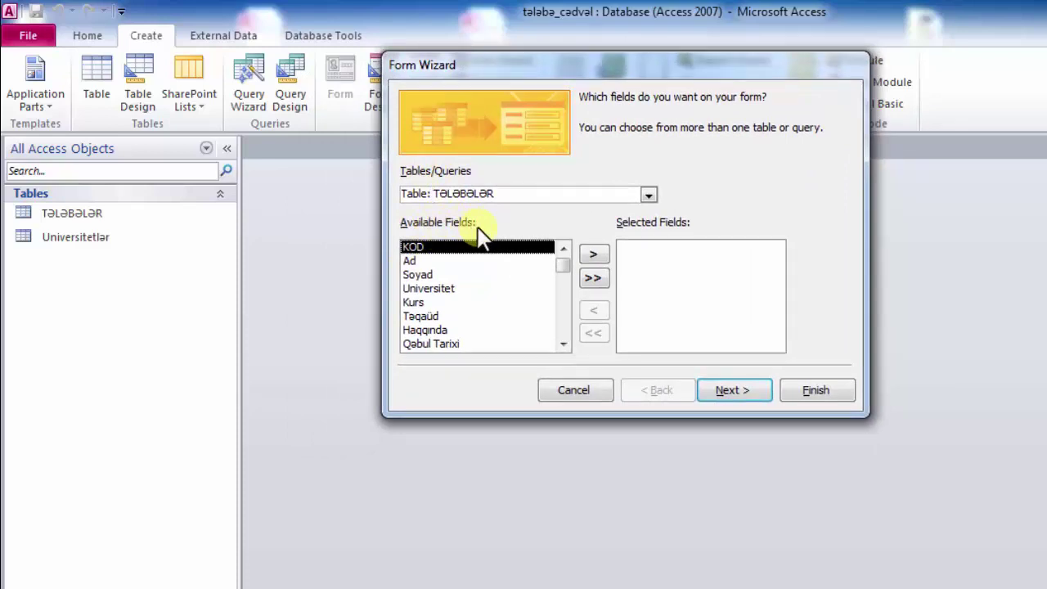
# - Move every TƏLƏBƏLƏR field, KOD through FOTO 3x4, into Selected Fields
pyautogui.moveTo(564, 265); pyautogui.dragTo(566, 239)
pyautogui.click(595, 254)
pyautogui.click(595, 253)
pyautogui.click(594, 253)
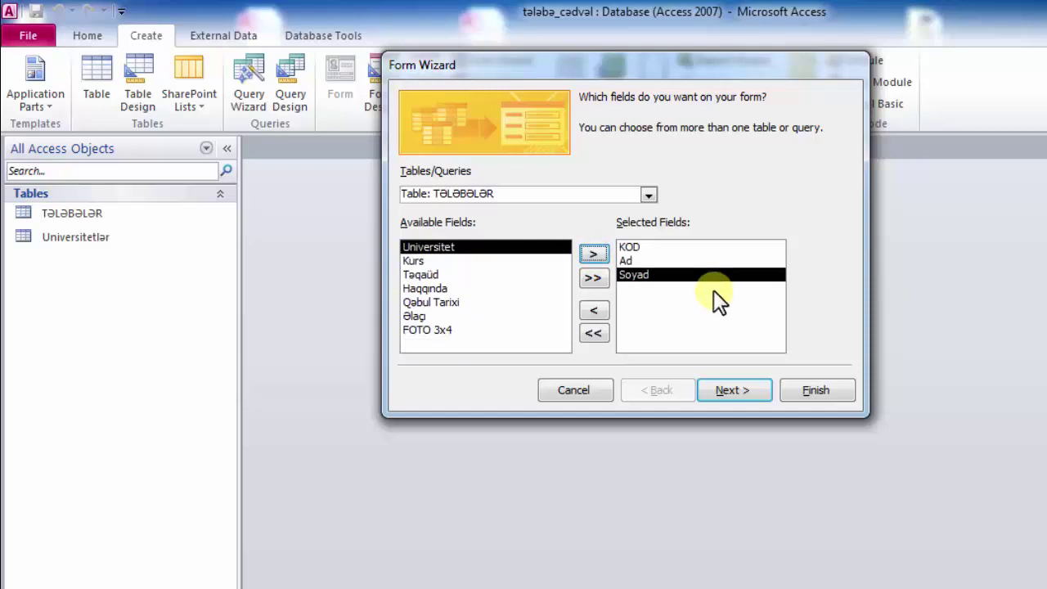
pyautogui.click(594, 334)
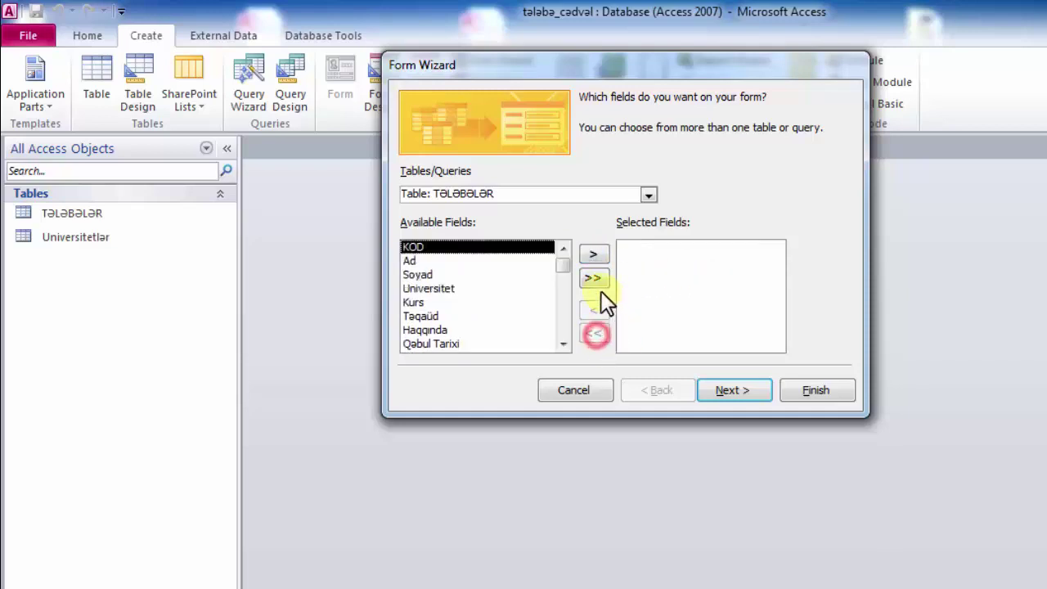
pyautogui.click(593, 277)
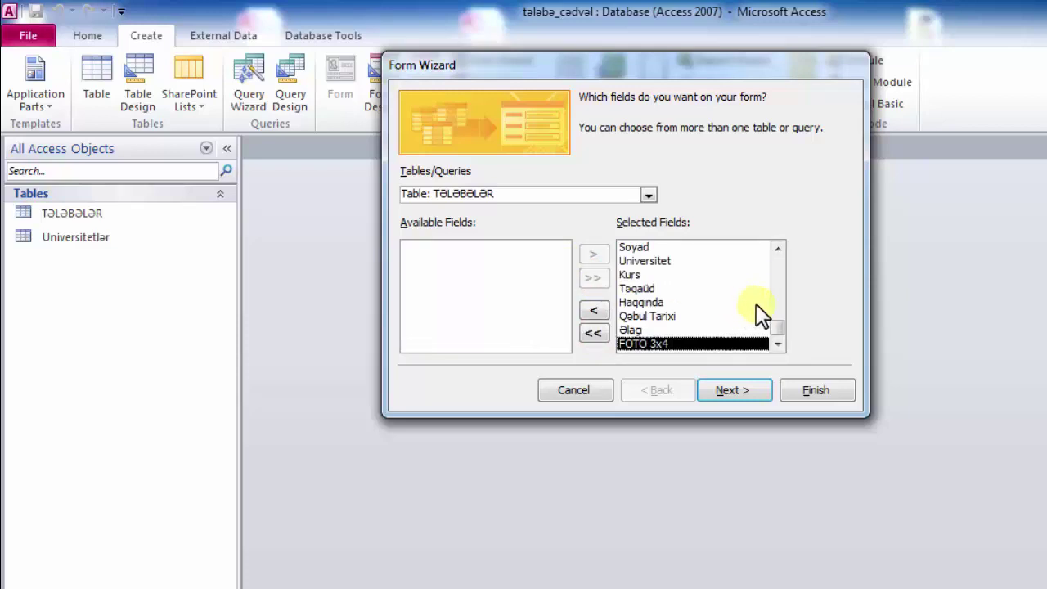
# - Choose the Columnar layout for the new form
pyautogui.click(726, 392)
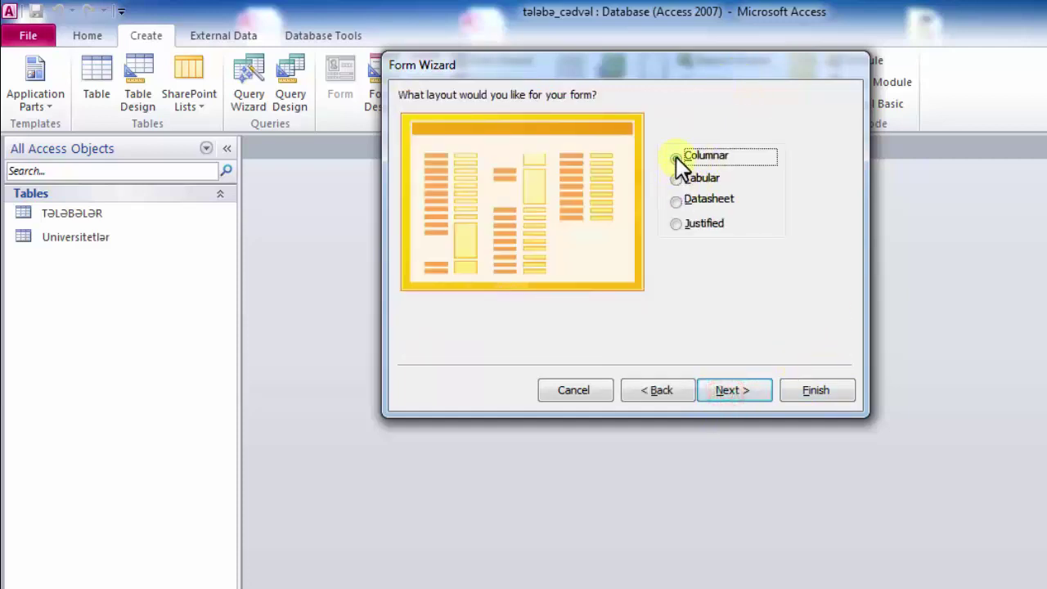
pyautogui.click(676, 179)
pyautogui.click(676, 199)
pyautogui.click(675, 178)
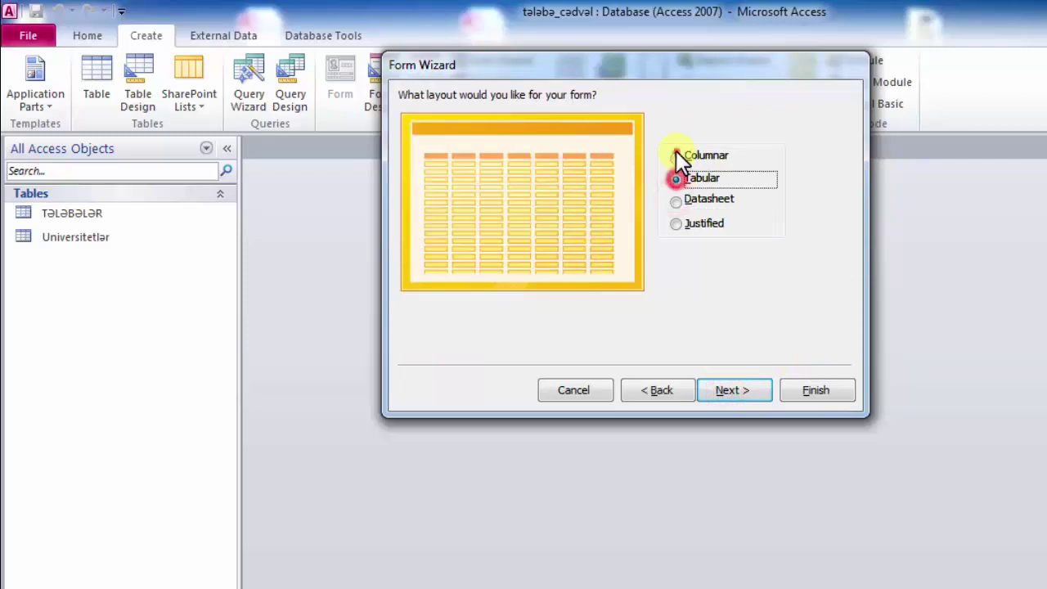
pyautogui.click(676, 155)
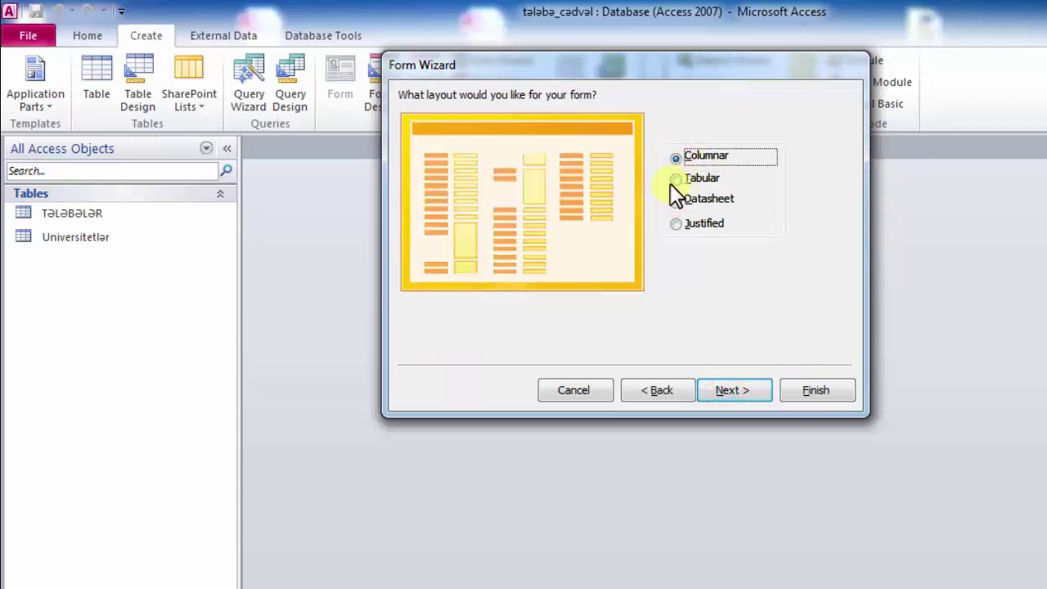
pyautogui.click(676, 178)
pyautogui.click(676, 158)
# - Title the form 'TƏLƏBƏLƏR Formalar' and finish the wizard, opening the form
pyautogui.click(742, 390)
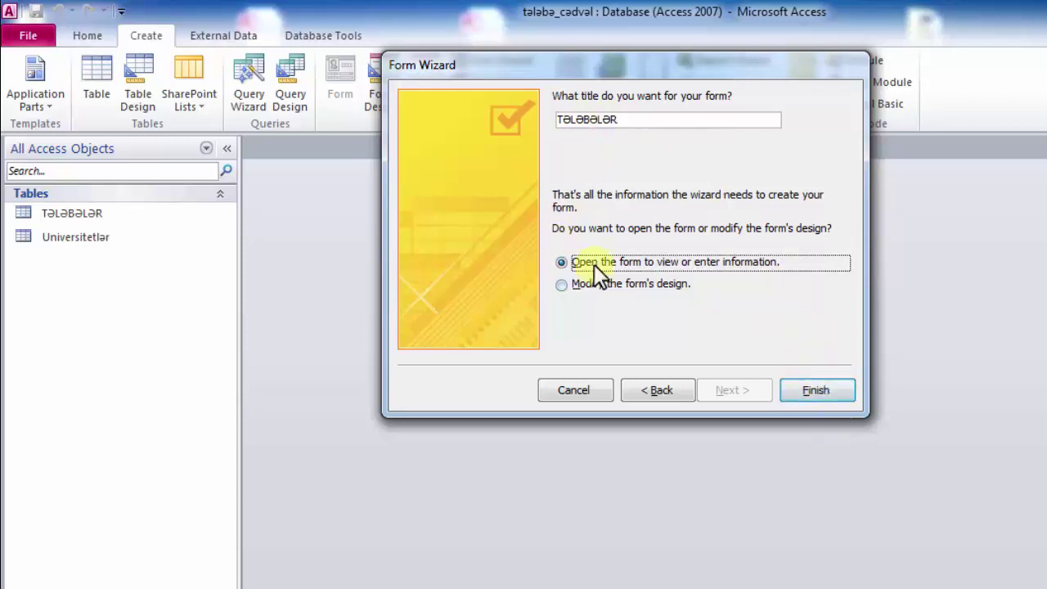
pyautogui.moveTo(637, 61); pyautogui.dragTo(635, 157)
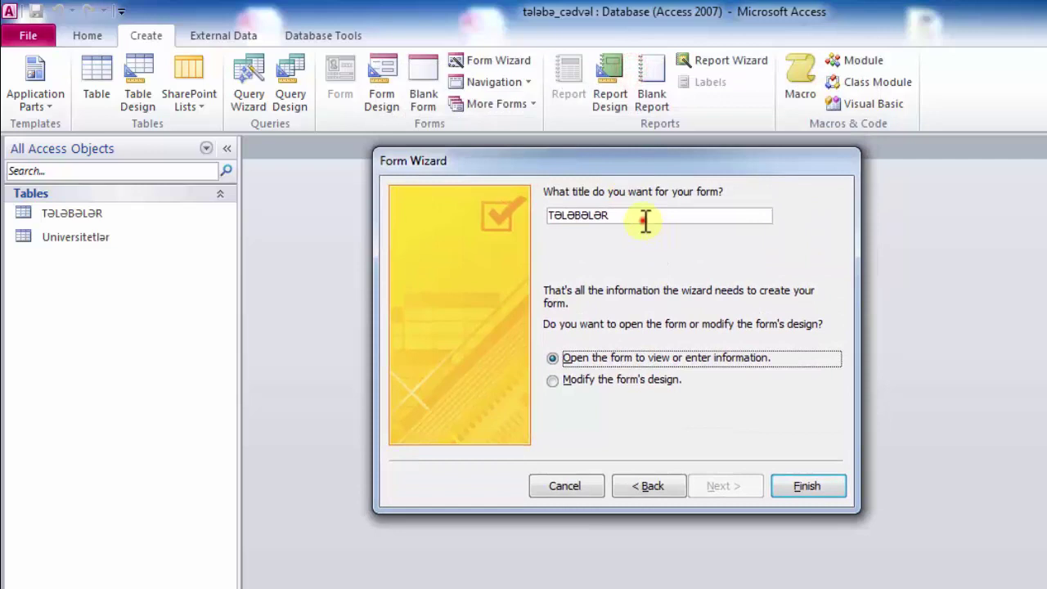
pyautogui.click(644, 220)
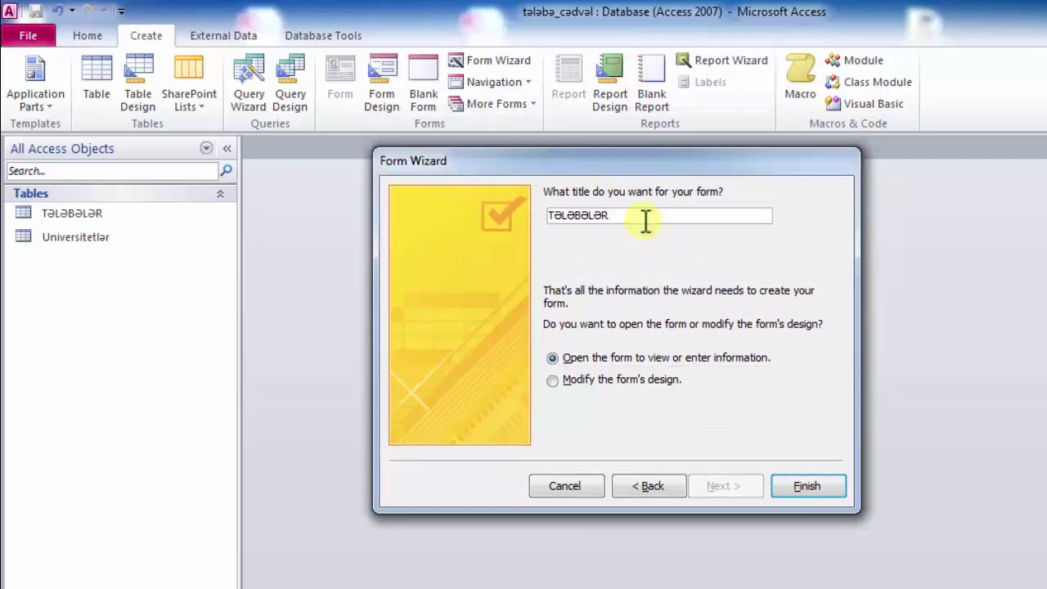
pyautogui.write('FOrmalar')
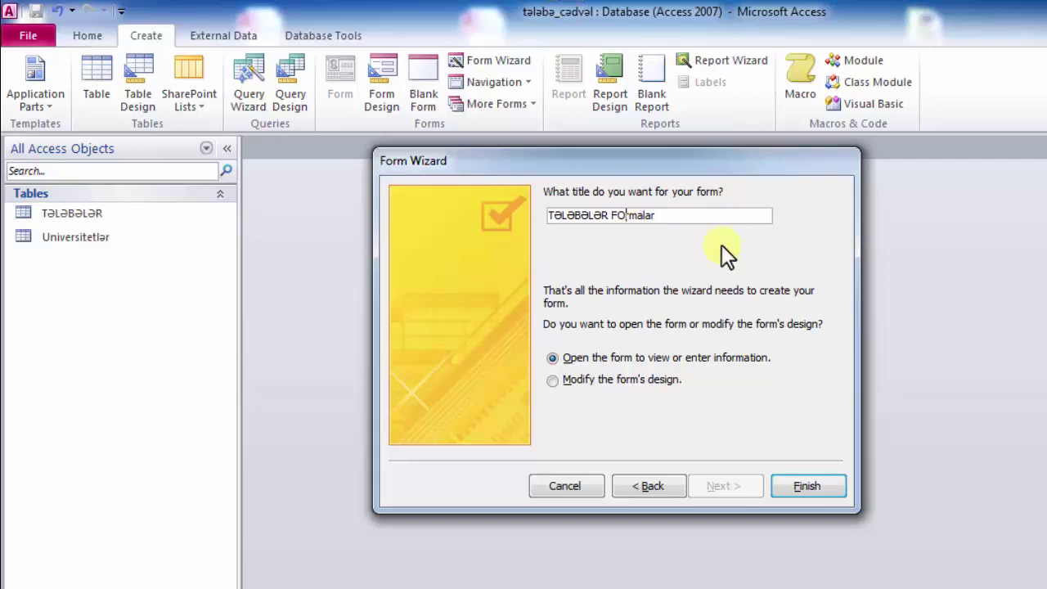
pyautogui.press('Left')
pyautogui.press('Left')
pyautogui.press('Left')
pyautogui.press('Left')
pyautogui.press('Left')
pyautogui.press('Left')
pyautogui.press('BackSpace')
pyautogui.write('o')
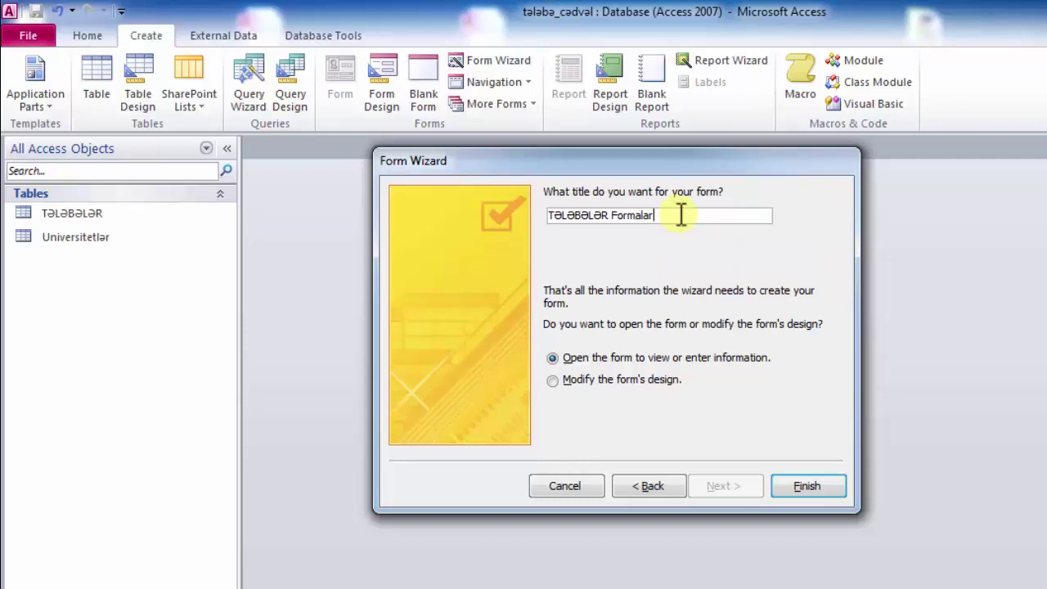
pyautogui.click(806, 488)
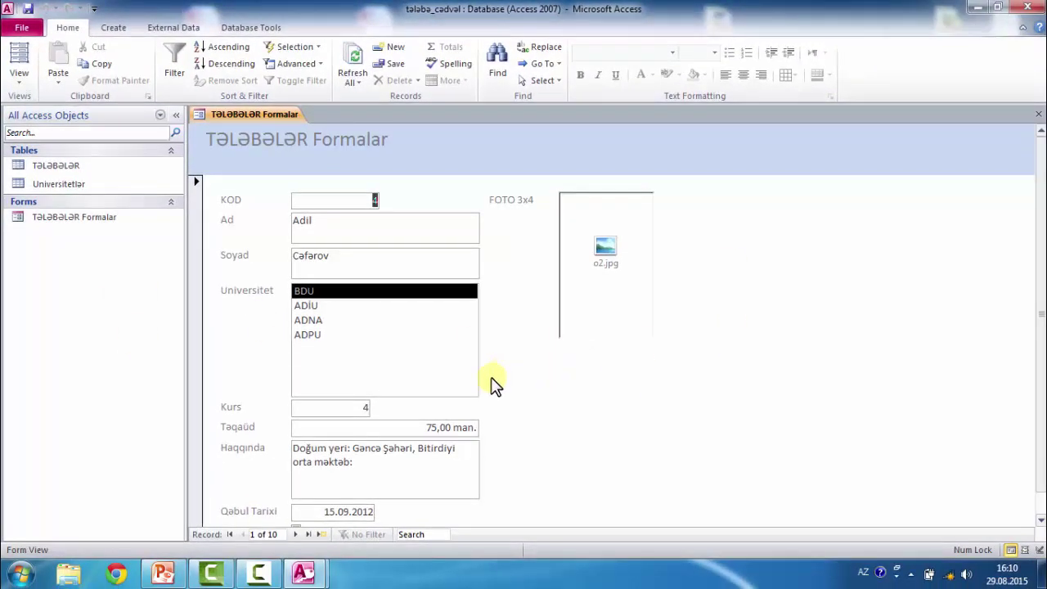
# - Open the TƏLƏBƏLƏR table for comparison, then return to the TƏLƏBƏLƏR Formalar form
pyautogui.scroll(-1, 491, 384)
pyautogui.scroll(1, 495, 385)
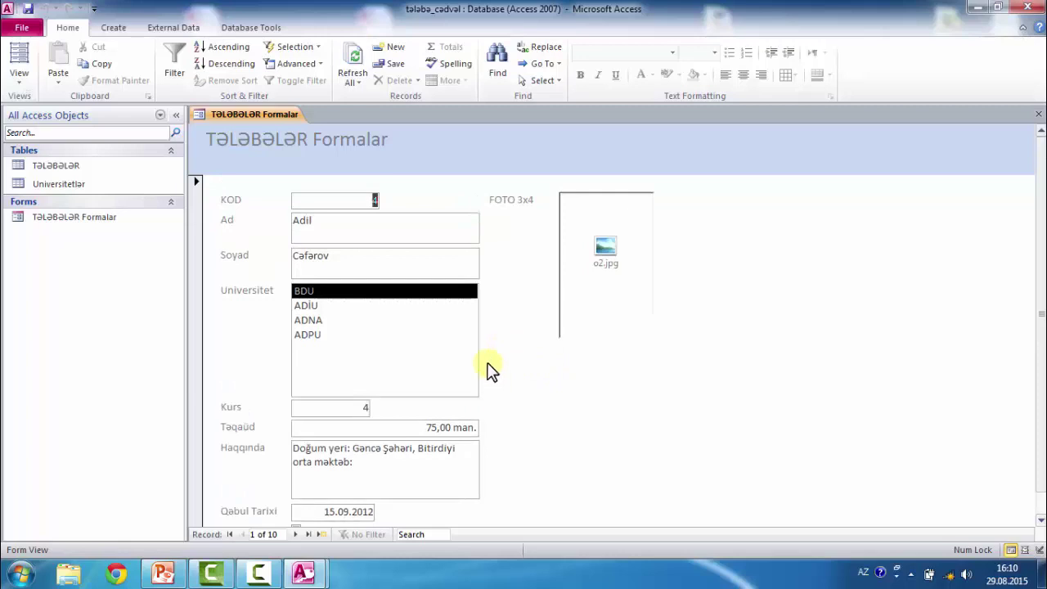
pyautogui.doubleClick(75, 163)
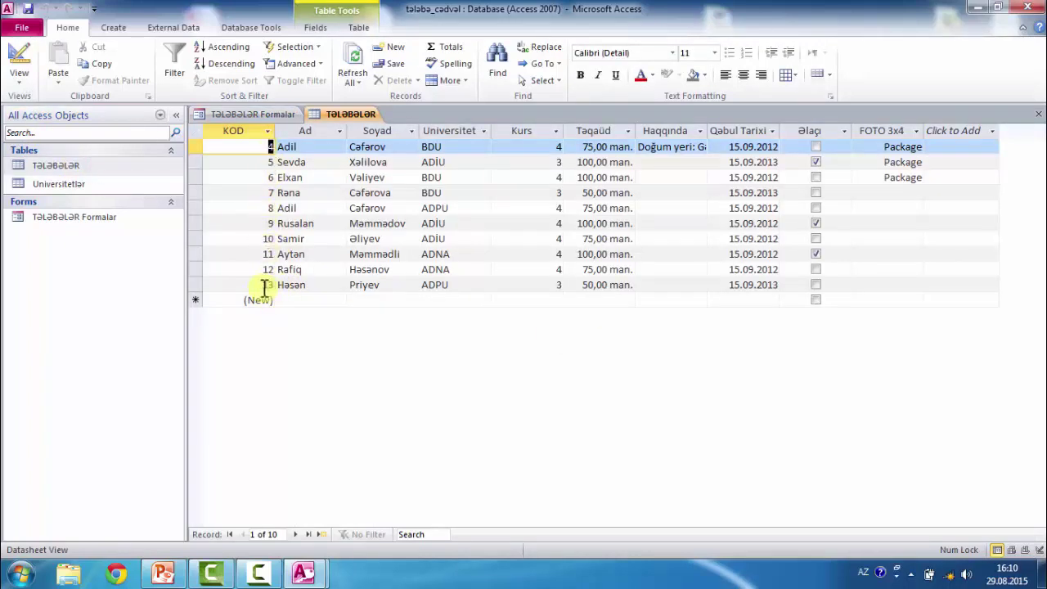
pyautogui.click(248, 114)
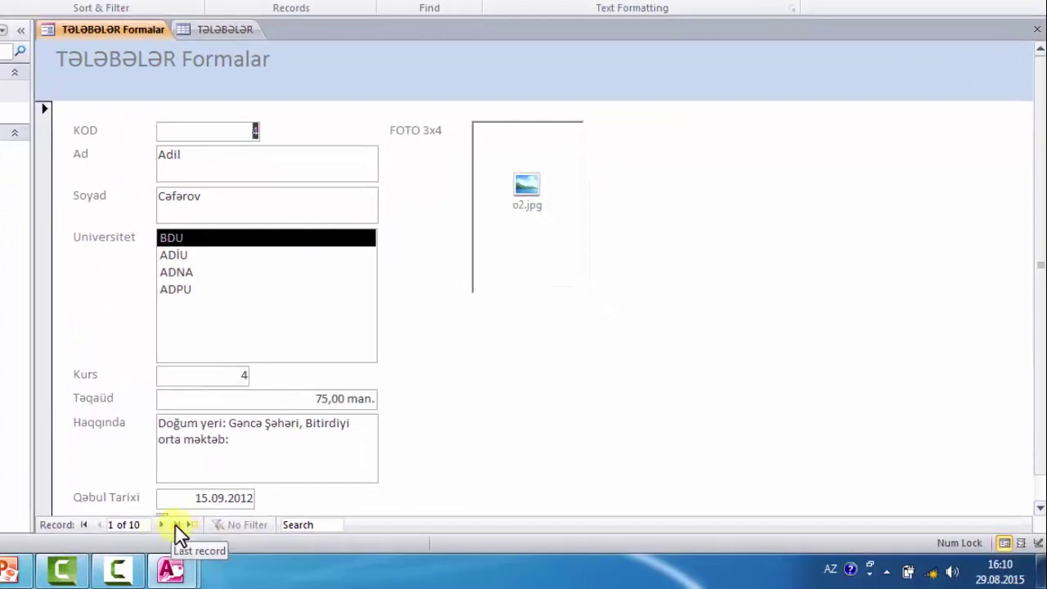
# - Start a new blank student record in the form and step through its fields
pyautogui.click(177, 524)
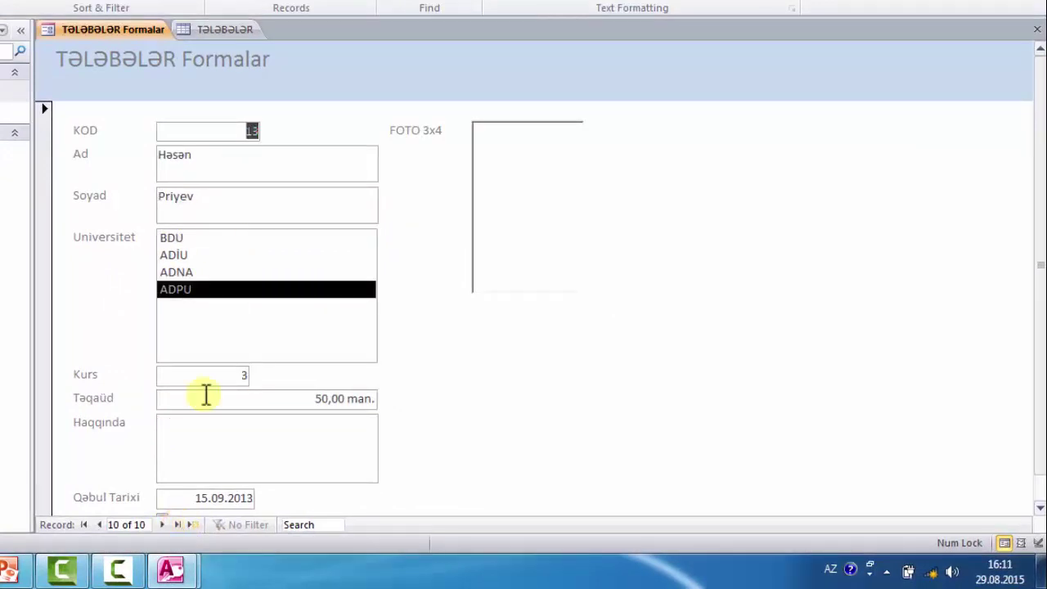
pyautogui.click(163, 526)
pyautogui.click(241, 158)
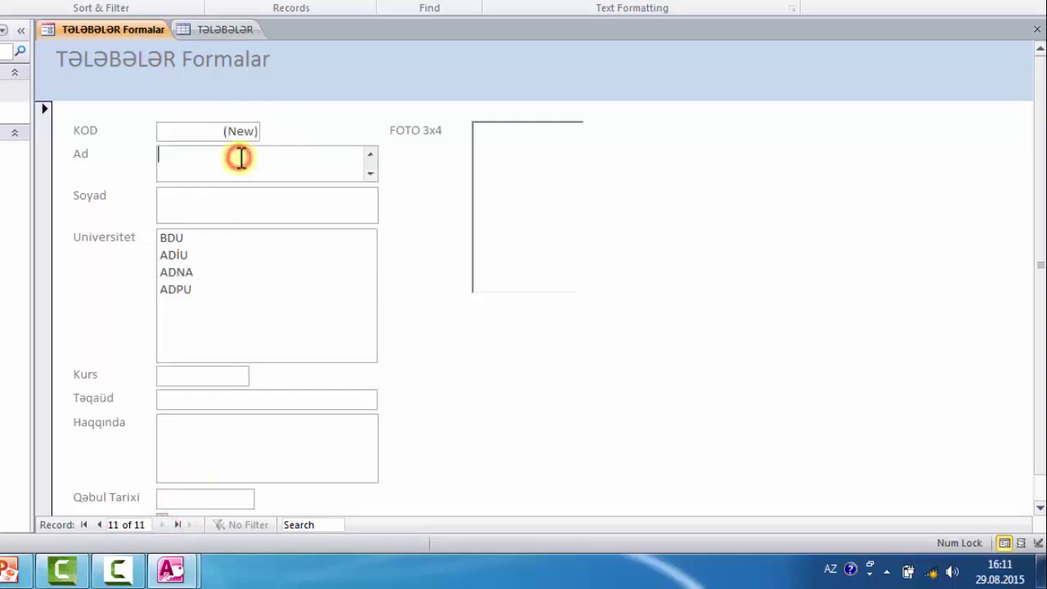
pyautogui.click(194, 205)
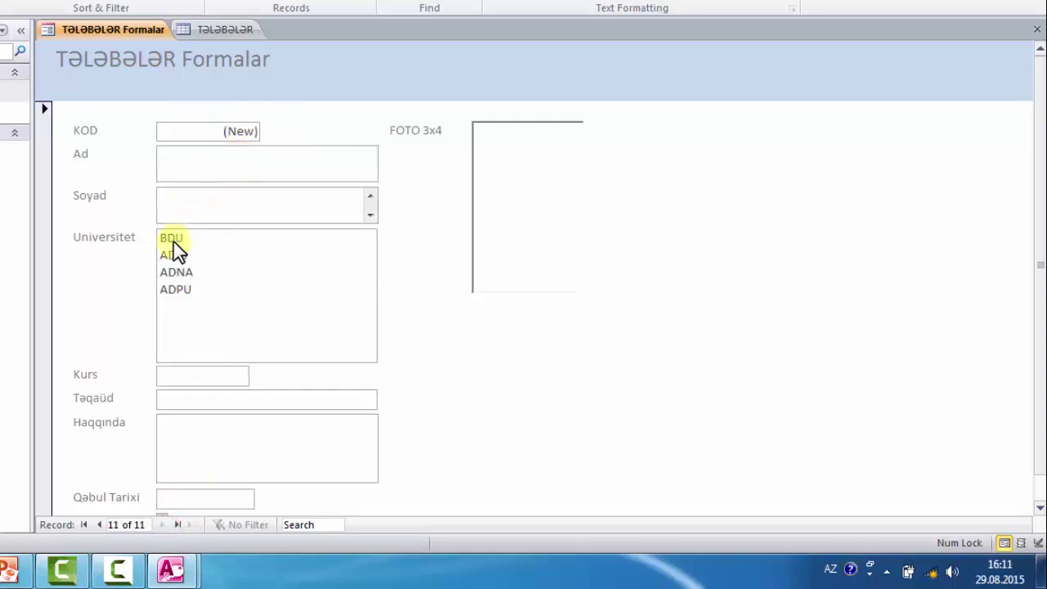
pyautogui.click(174, 239)
pyautogui.click(201, 255)
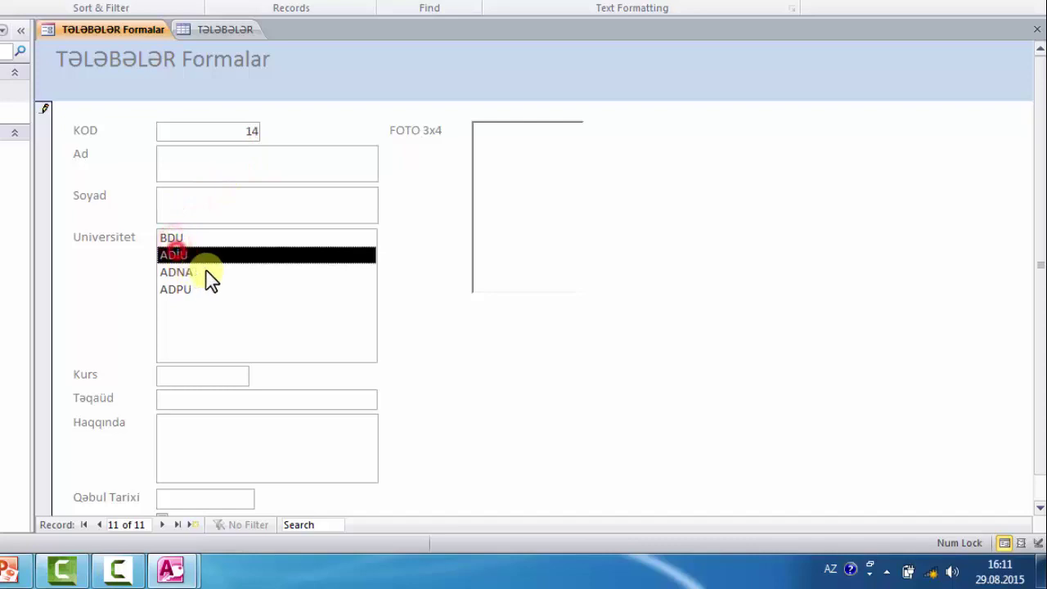
pyautogui.click(186, 376)
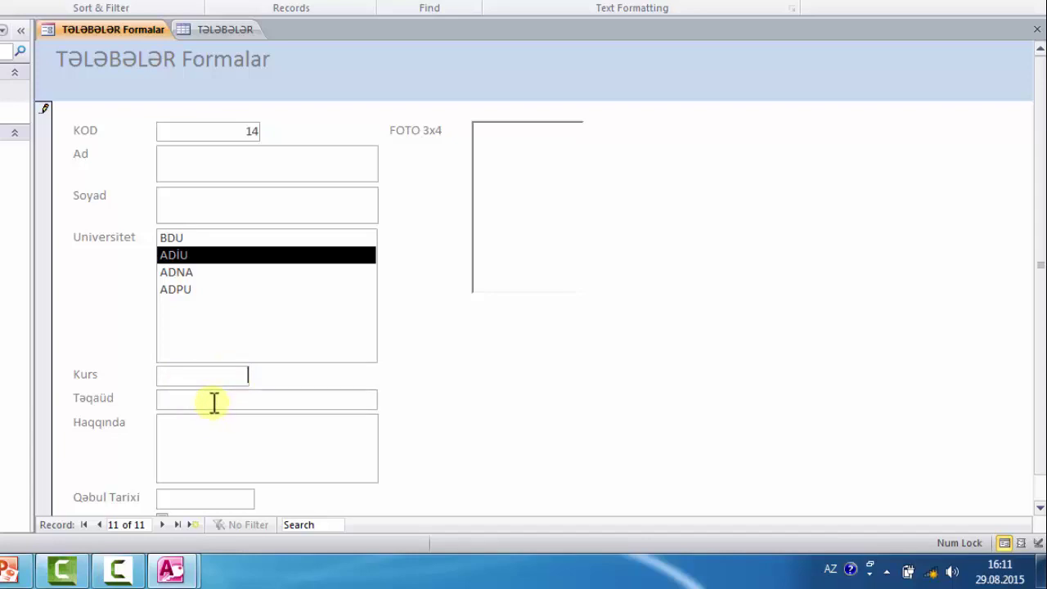
pyautogui.click(211, 401)
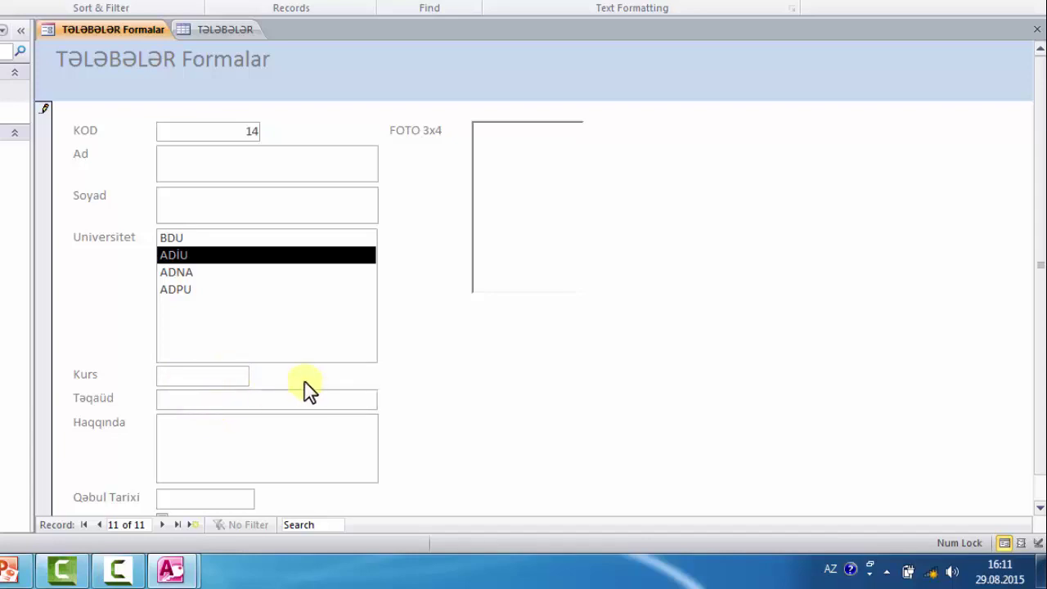
pyautogui.click(181, 497)
# - Enter the student's name and surname, university ADNA, Kurs 4 and a 75 stipend
pyautogui.click(253, 162)
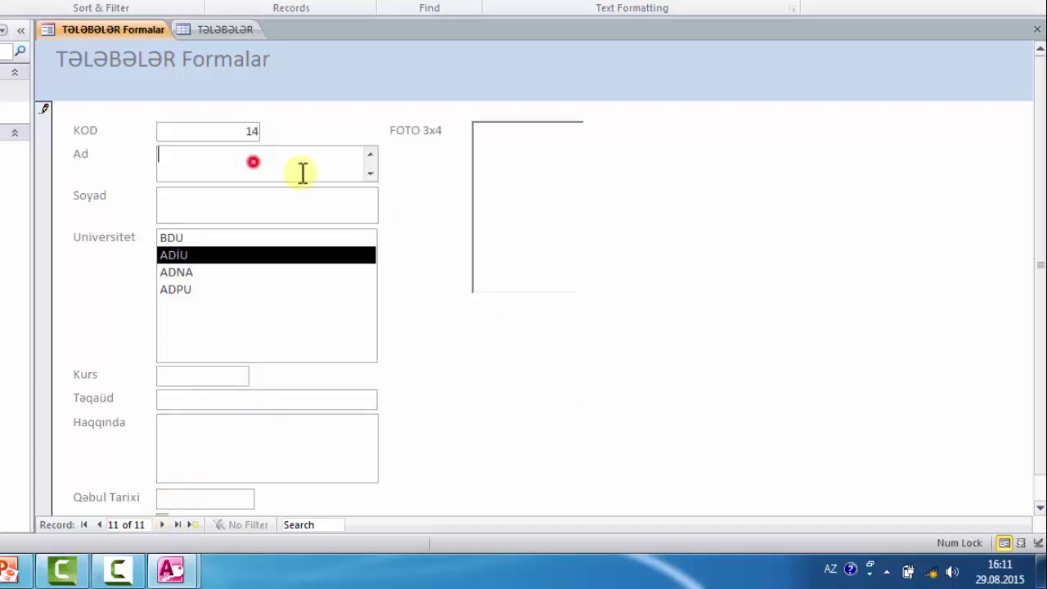
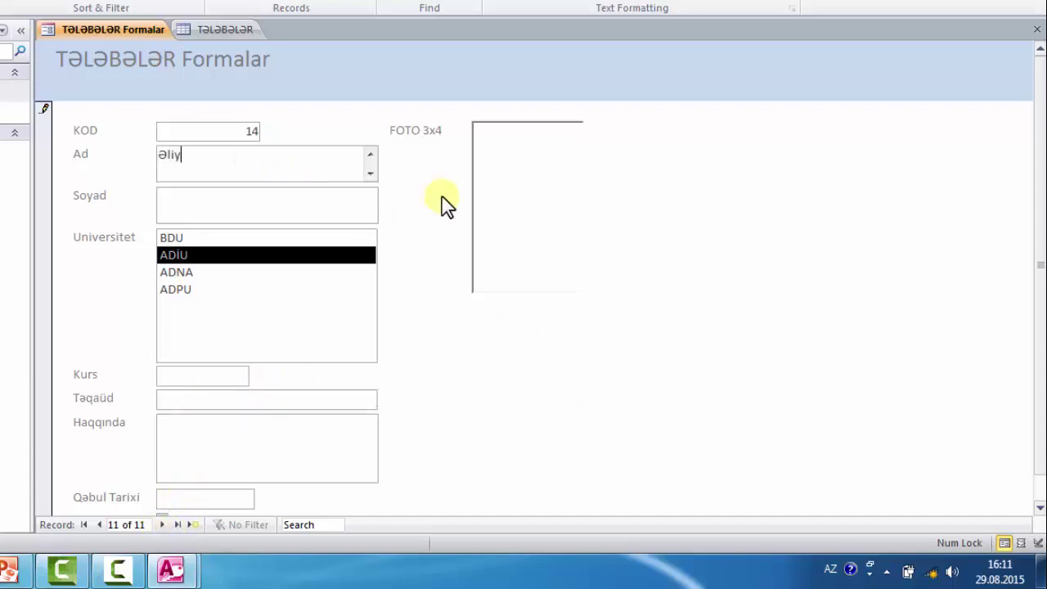
pyautogui.click(269, 194)
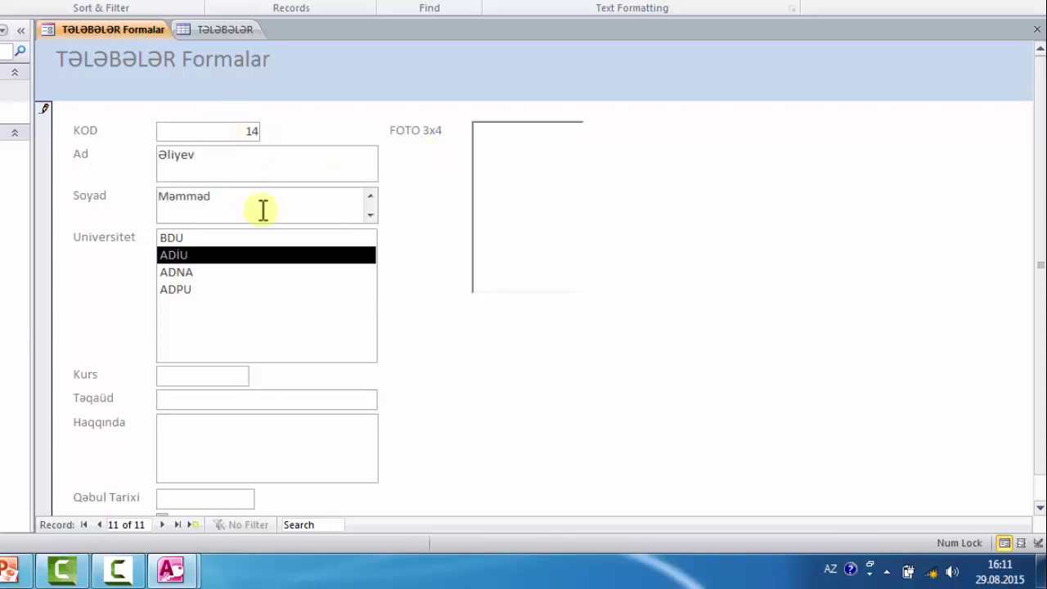
pyautogui.click(187, 273)
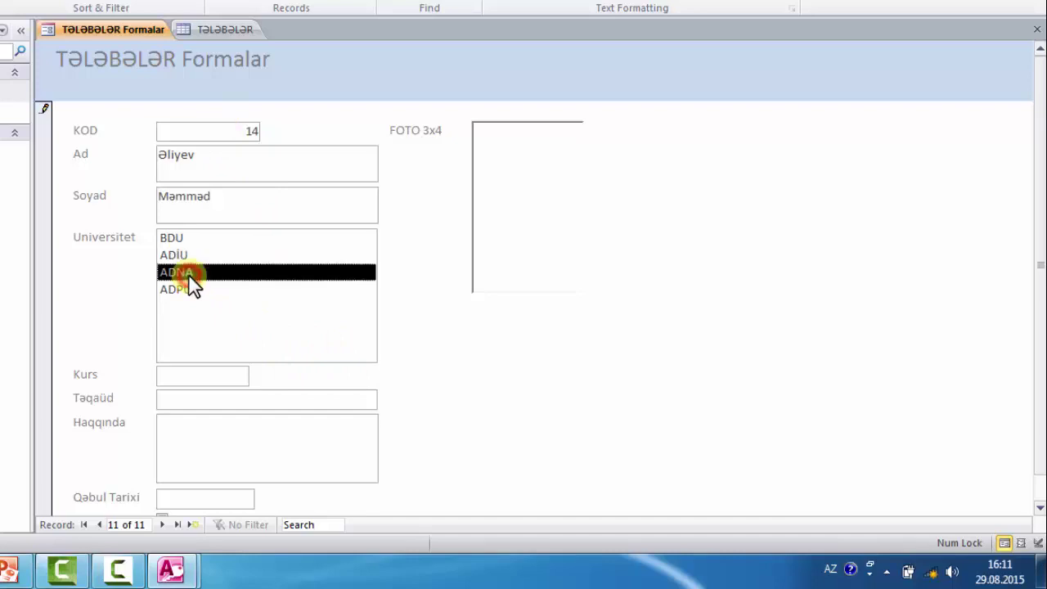
pyautogui.click(188, 378)
pyautogui.write('4')
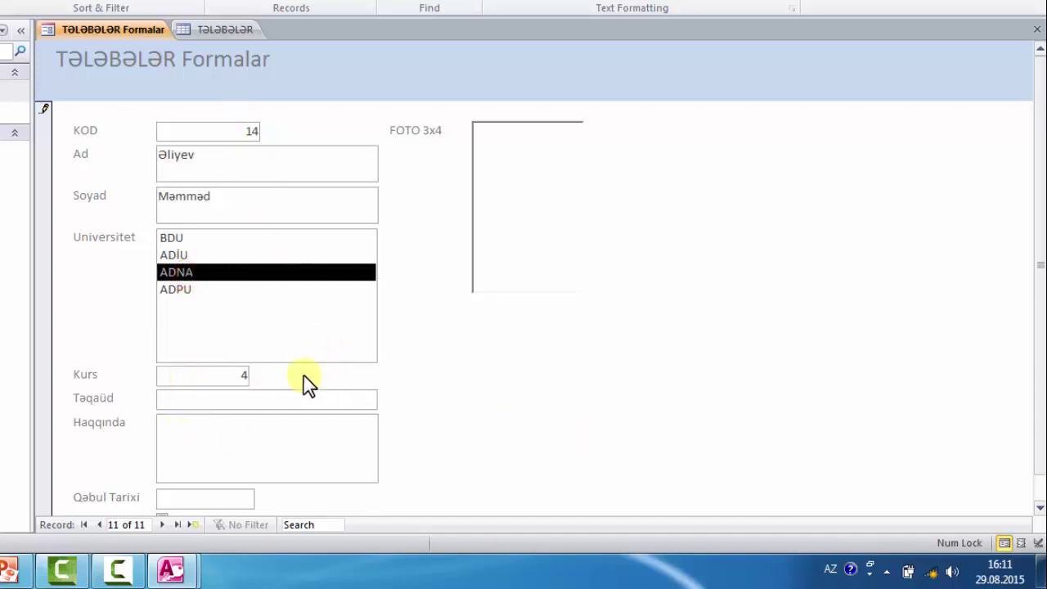
pyautogui.click(281, 401)
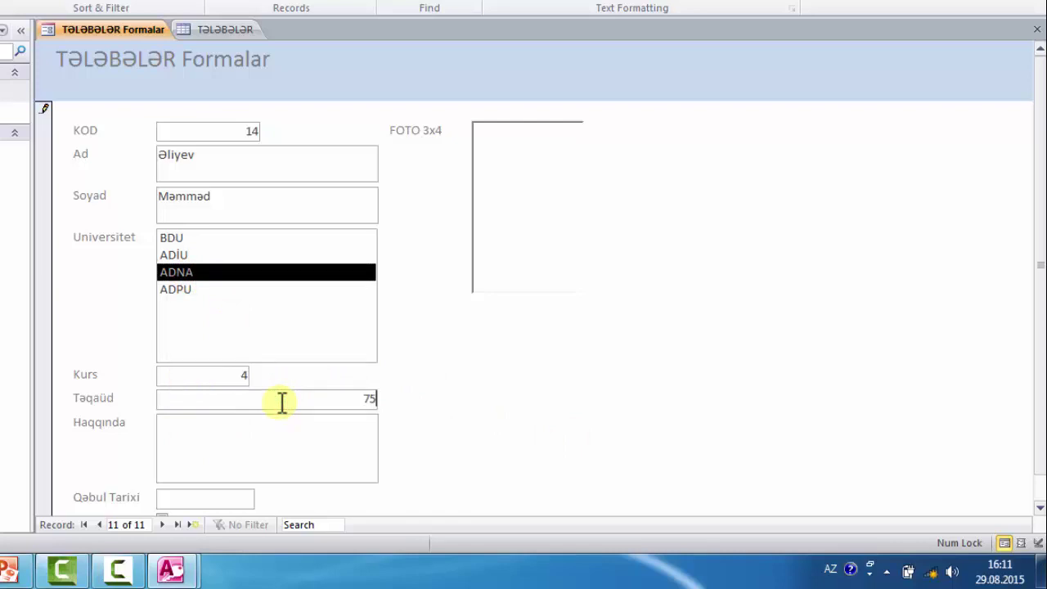
pyautogui.click(321, 426)
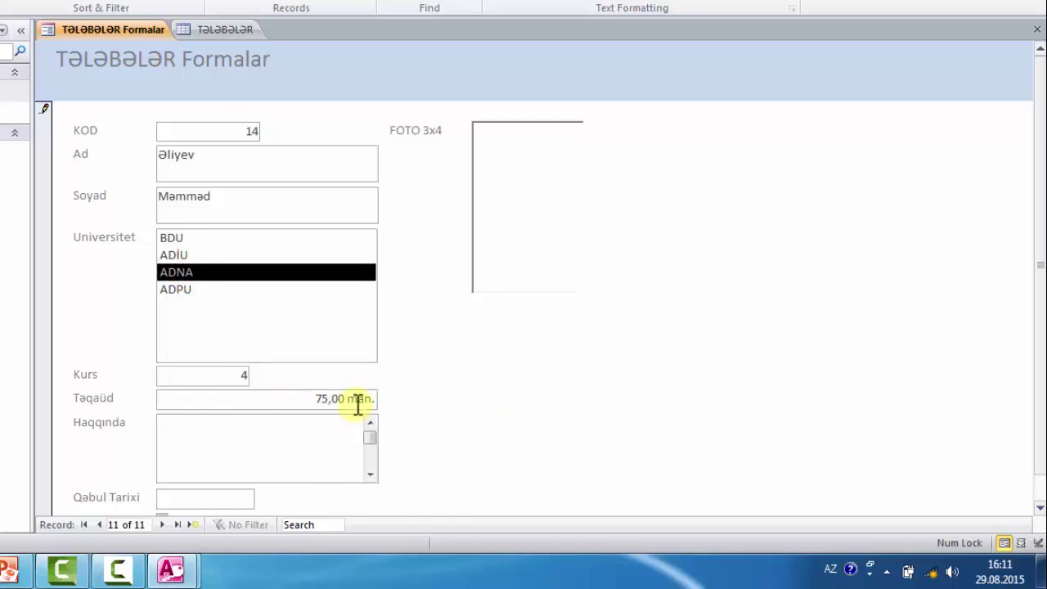
# - Set Qəbul Tarixi to 15.09.2012 and close the TƏLƏBƏLƏR Formalar form
pyautogui.scroll(-1, 267, 449)
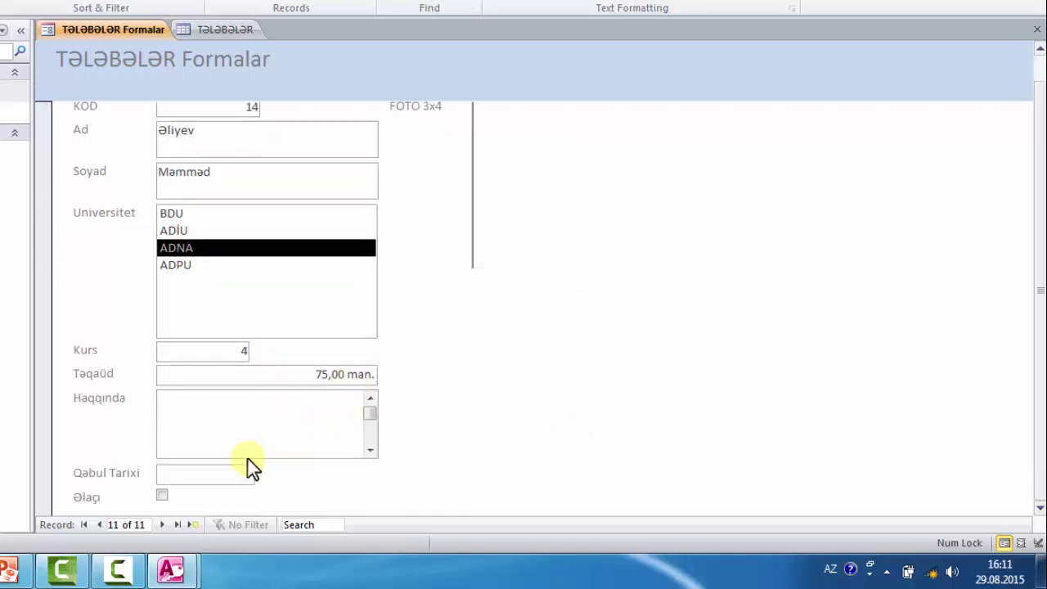
pyautogui.click(189, 473)
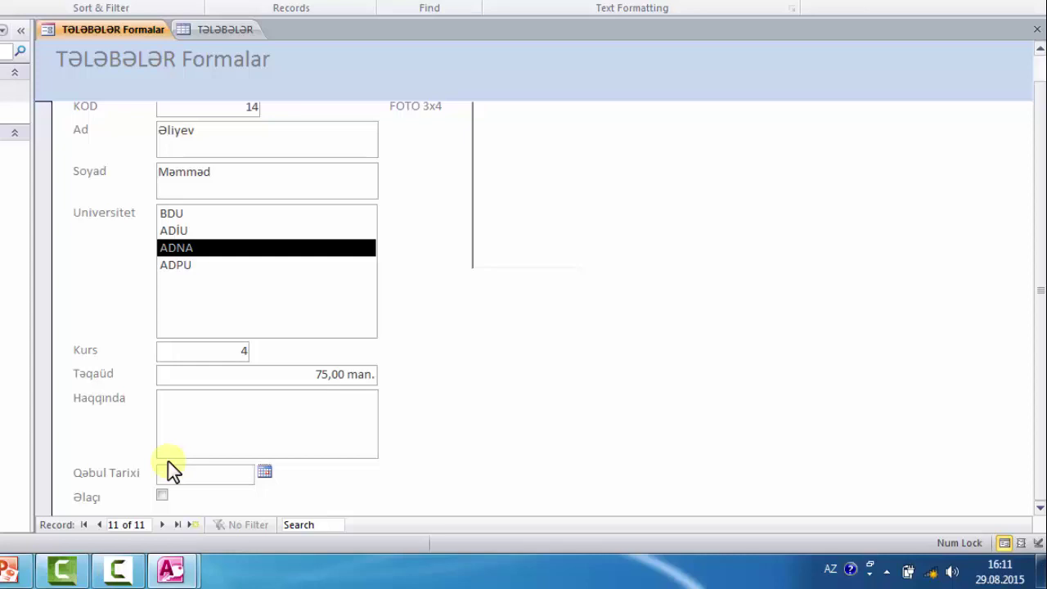
pyautogui.write('15,09,2012')
pyautogui.scroll(1, 561, 401)
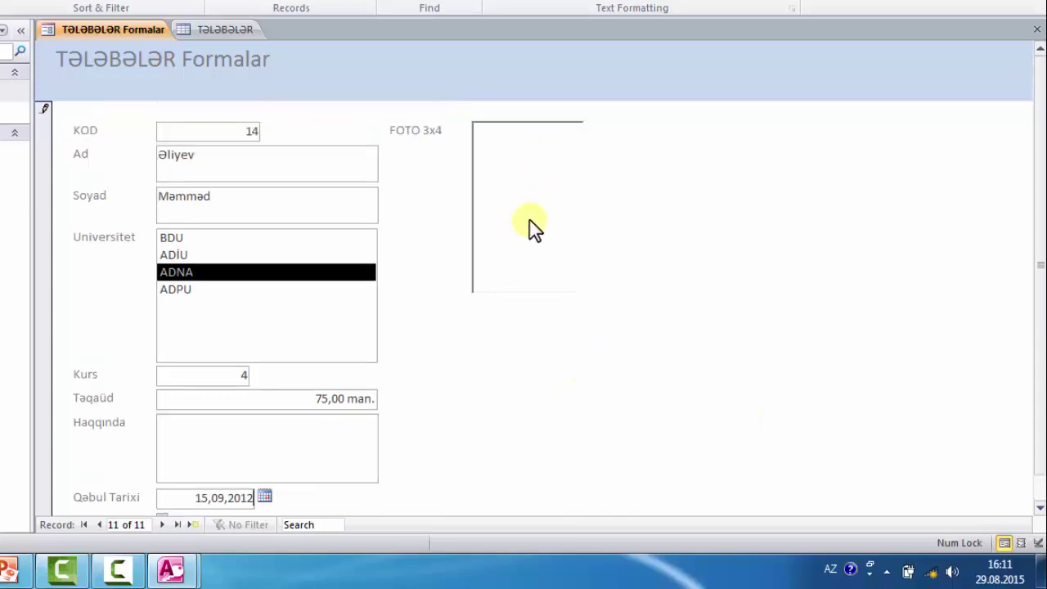
pyautogui.click(1036, 31)
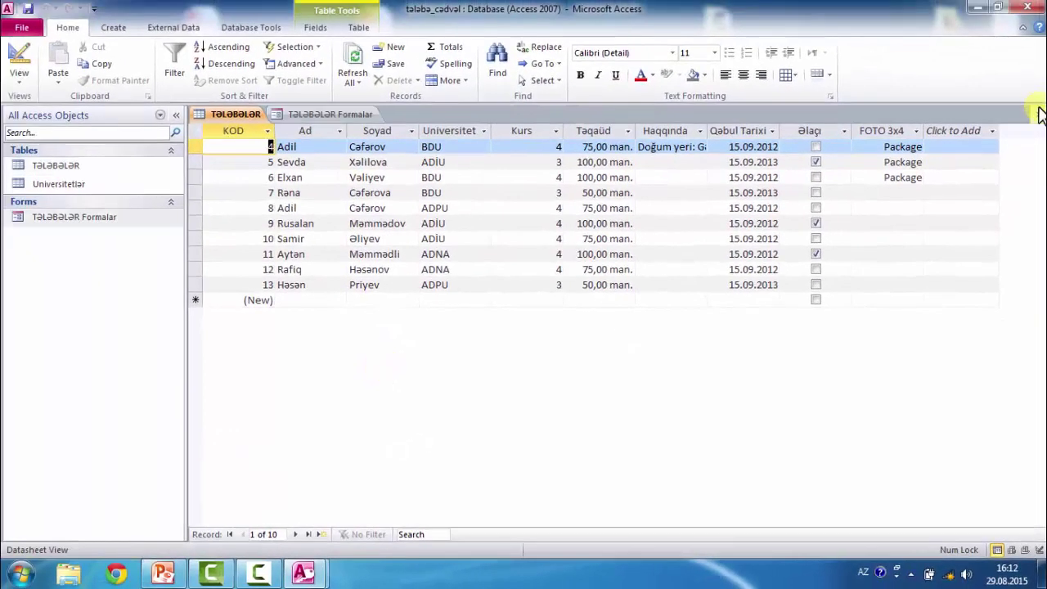
# - Reopen the TƏLƏBƏLƏR table to confirm its 11 records, then close it
pyautogui.click(1039, 114)
pyautogui.doubleClick(70, 167)
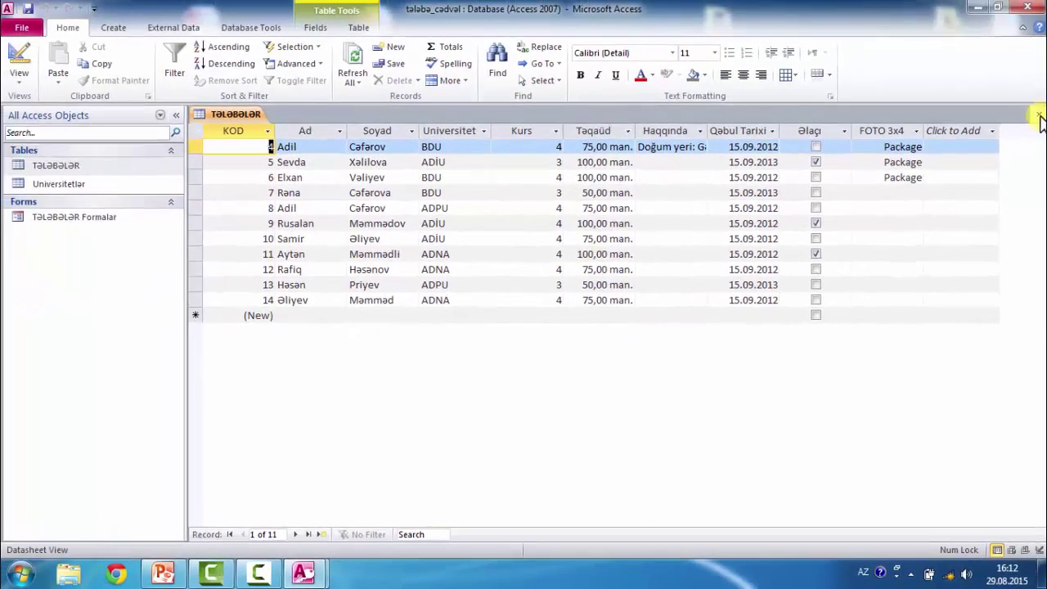
pyautogui.click(1039, 116)
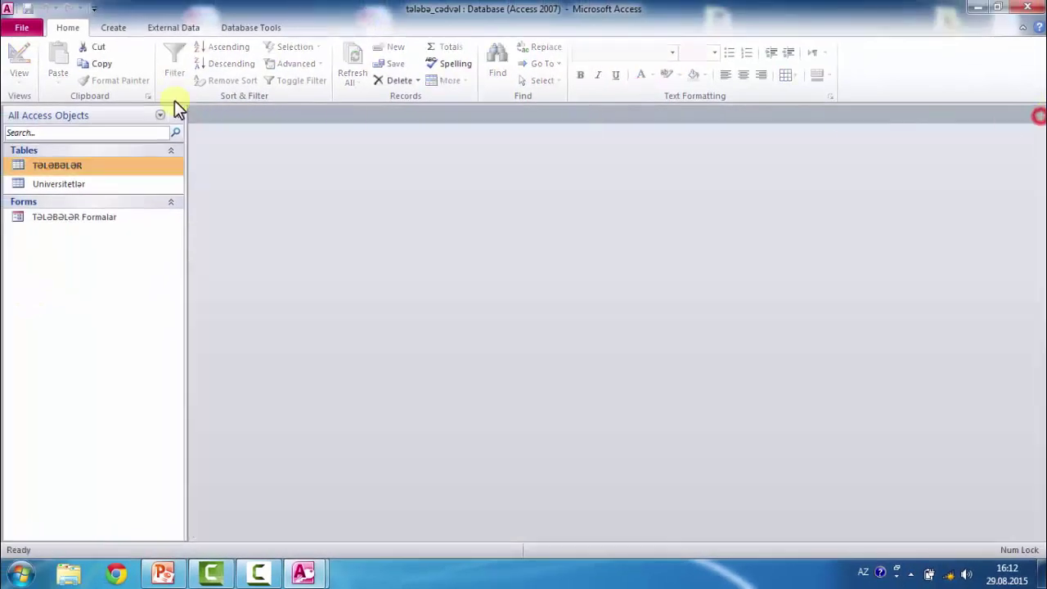
pyautogui.click(113, 27)
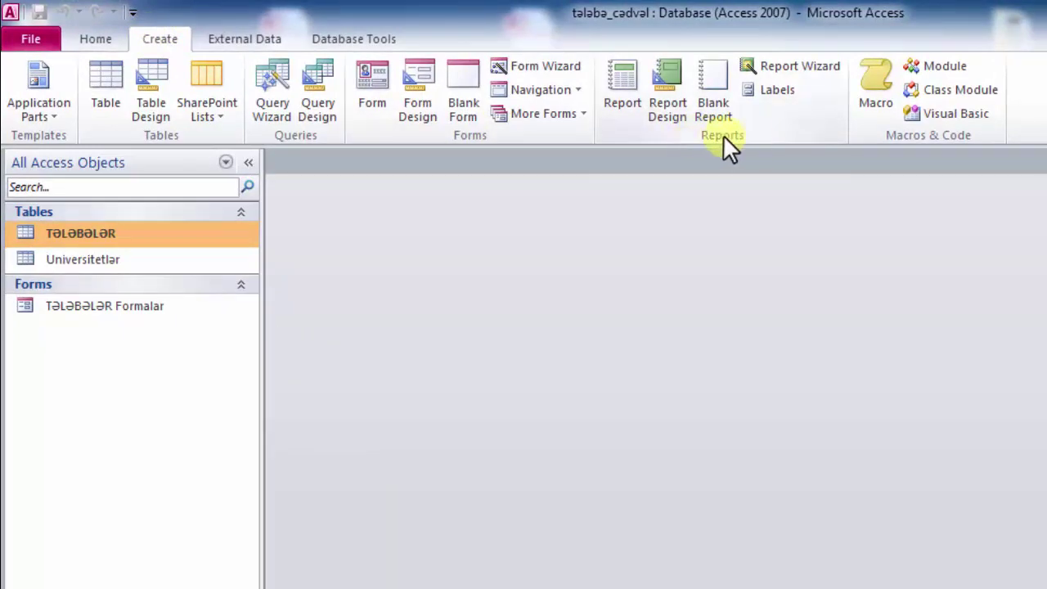
# - Start the Report Wizard on TƏLƏBƏLƏR with KOD, Ad, Soyad and Universitet, then continue to grouping
pyautogui.click(779, 69)
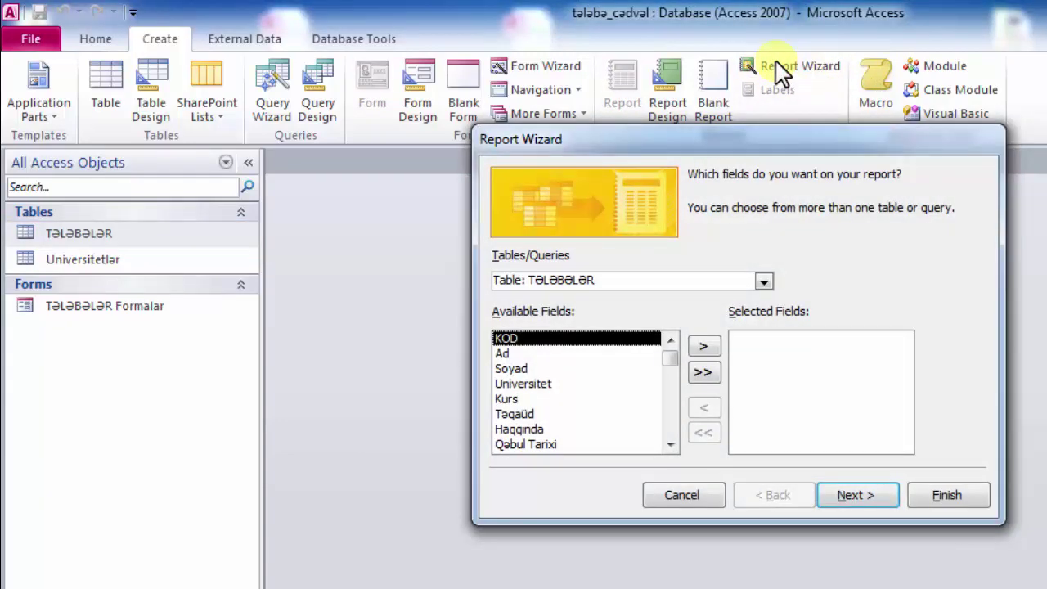
pyautogui.click(764, 280)
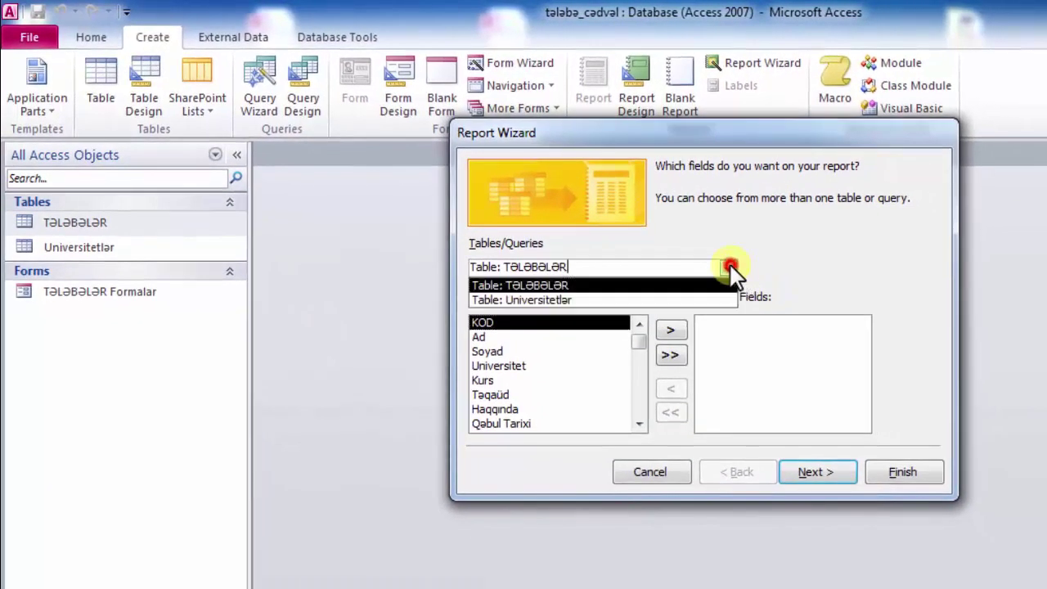
pyautogui.click(731, 267)
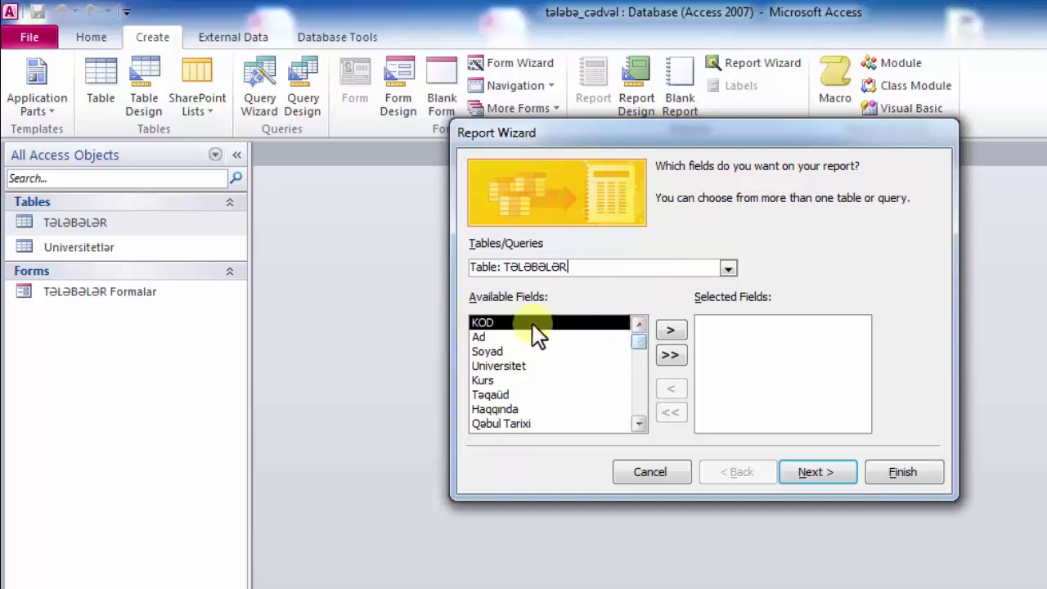
pyautogui.click(669, 326)
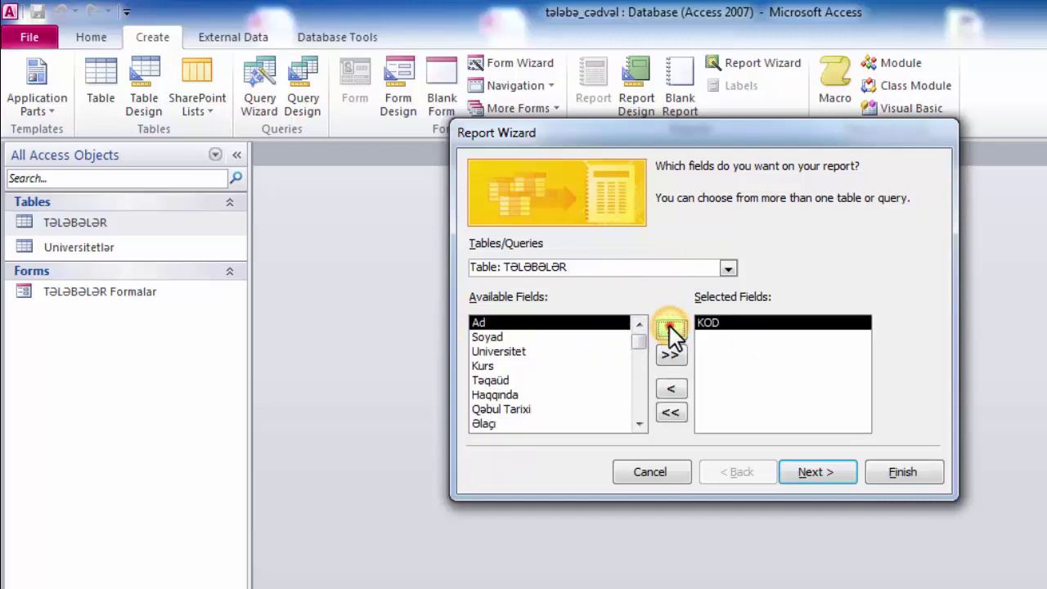
pyautogui.click(669, 326)
pyautogui.click(669, 326)
pyautogui.click(669, 326)
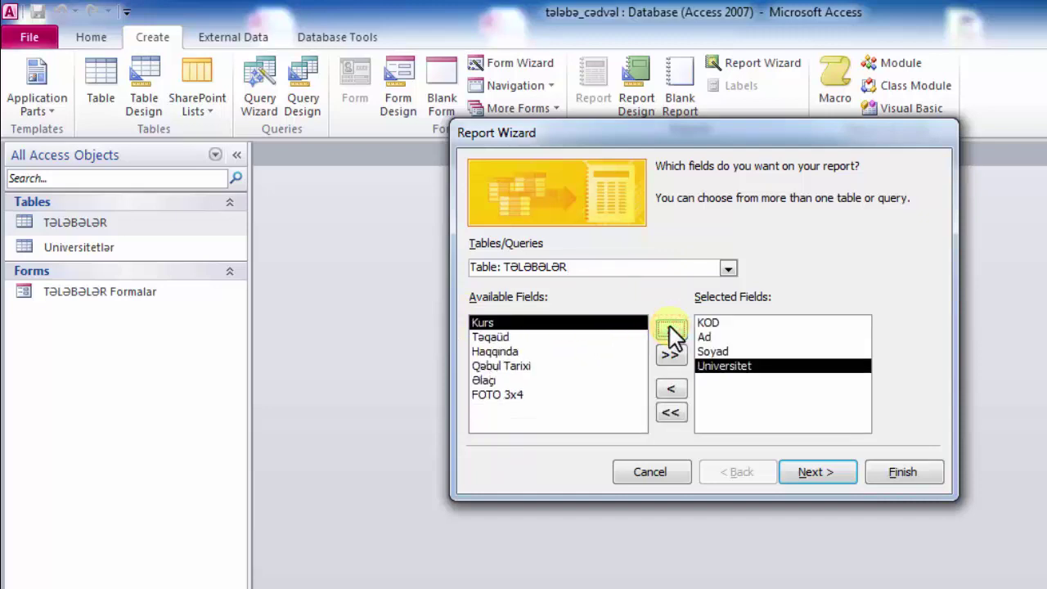
pyautogui.click(810, 473)
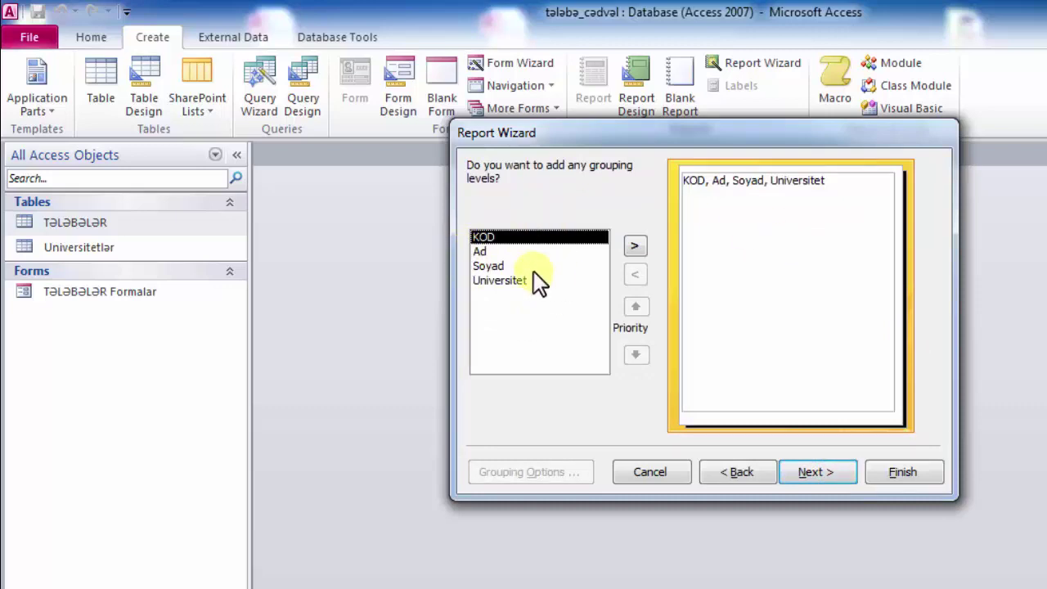
# - Add Universitet as the grouping level and sort detail records by KOD, left Ascending
pyautogui.click(498, 279)
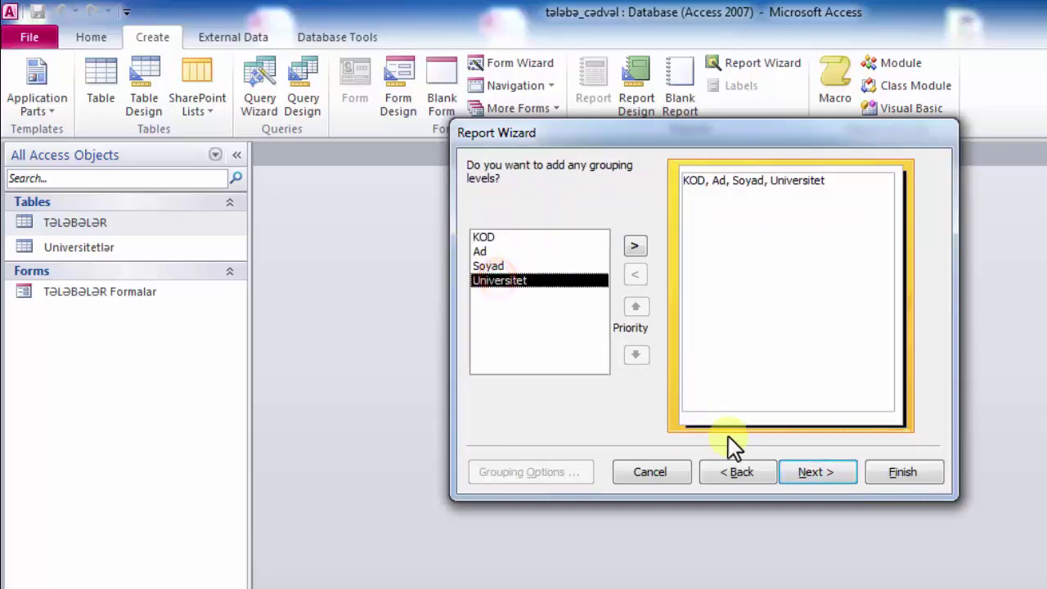
pyautogui.click(634, 245)
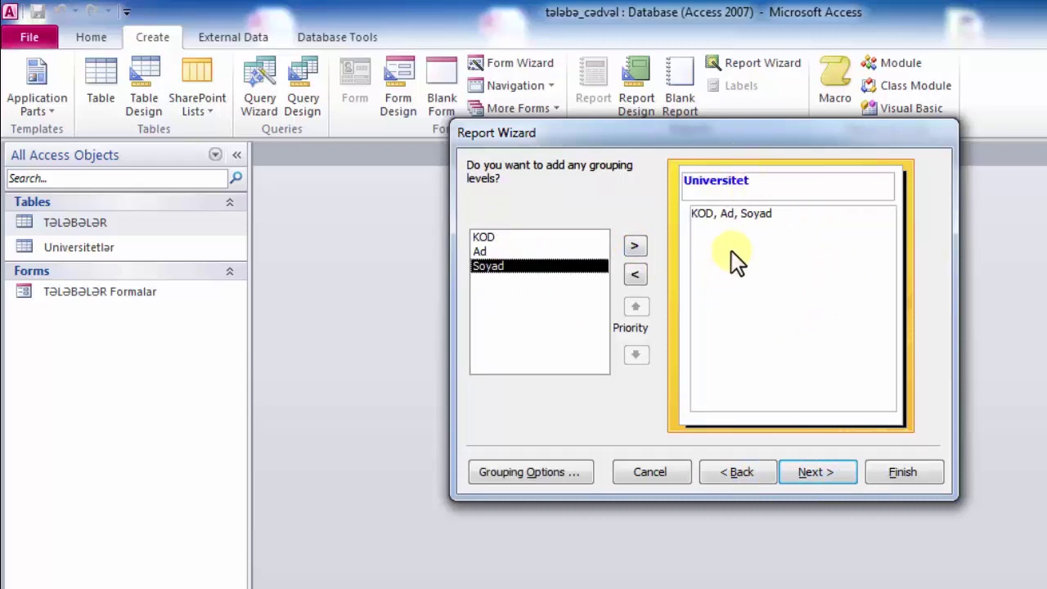
pyautogui.click(815, 472)
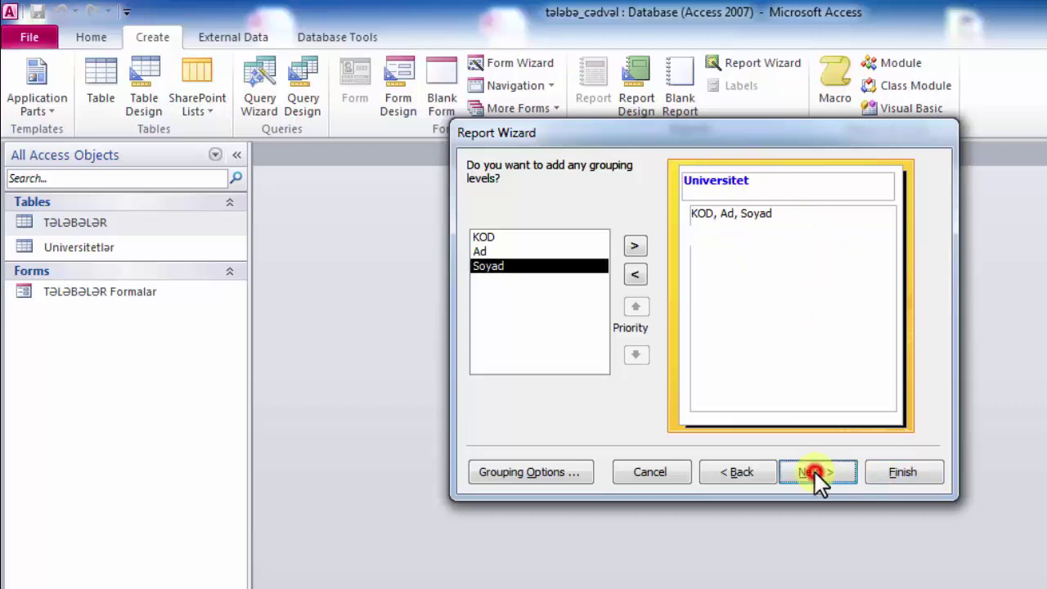
pyautogui.click(833, 236)
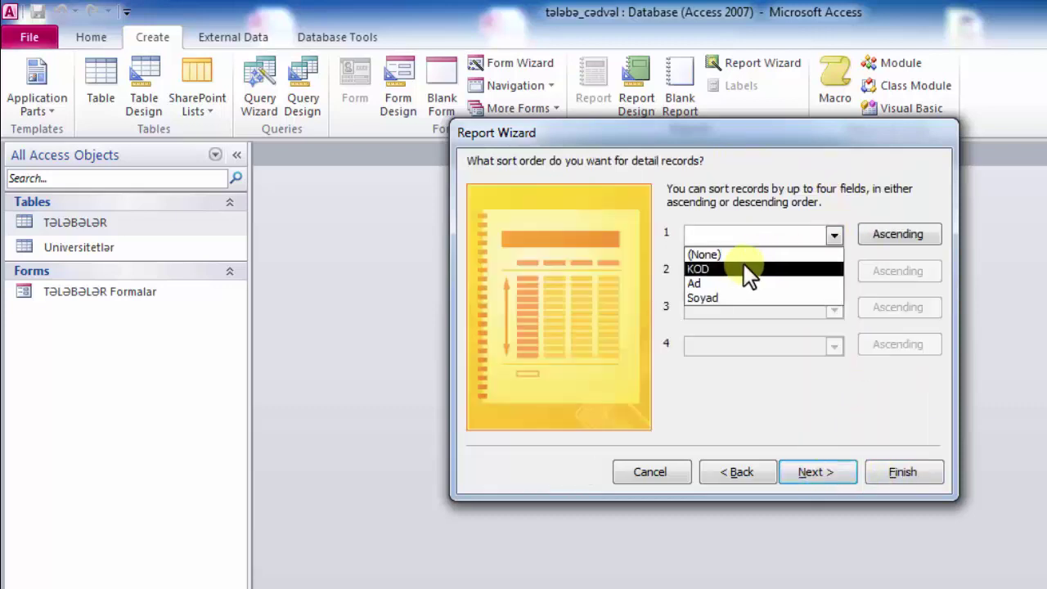
pyautogui.click(735, 268)
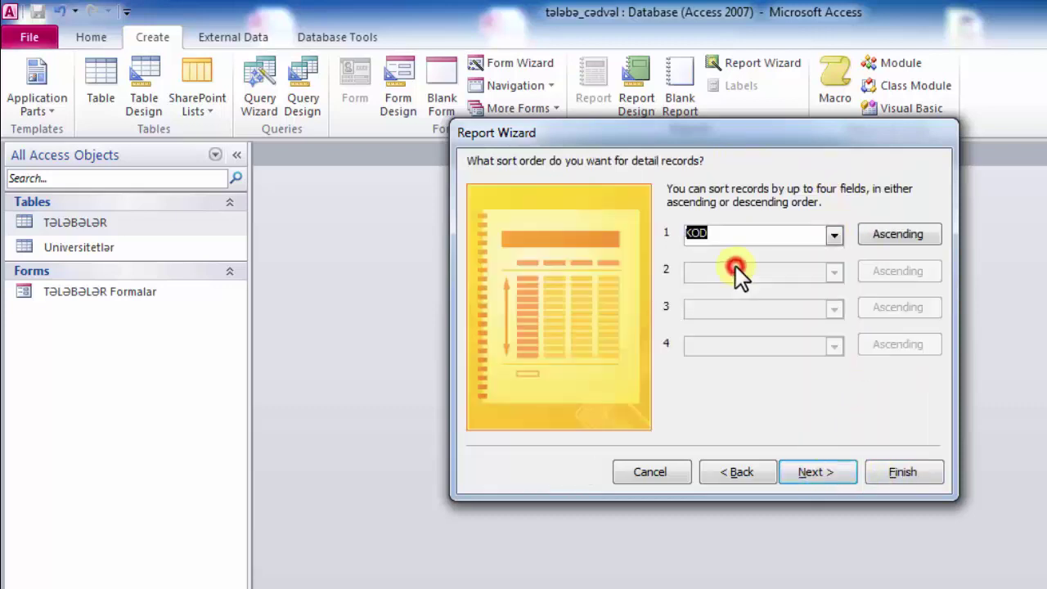
pyautogui.click(898, 233)
pyautogui.click(898, 233)
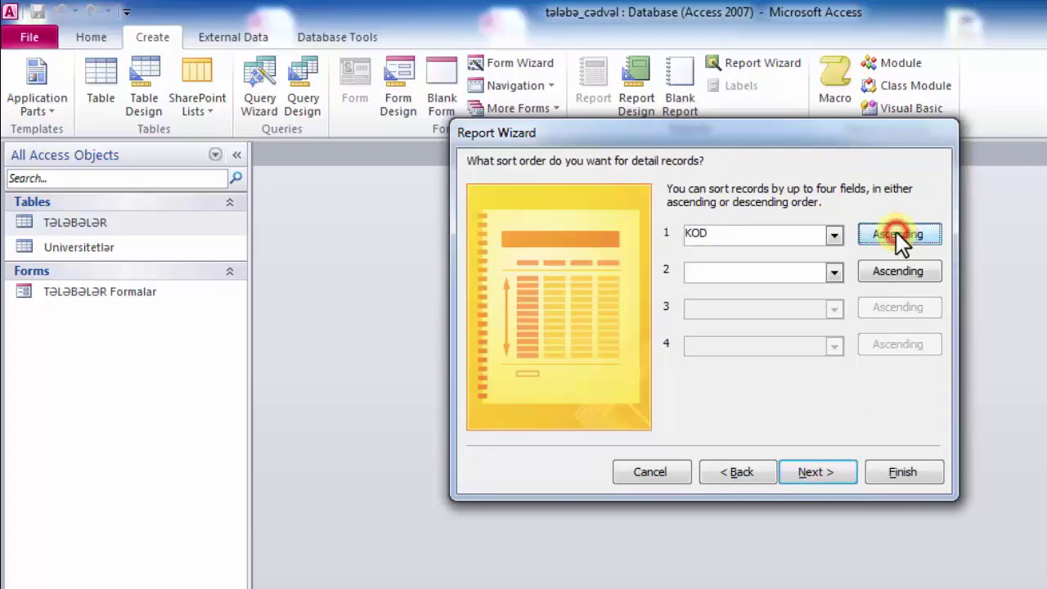
# - Keep the Stepped layout in Portrait orientation after trying Landscape, Block and Outline
pyautogui.click(810, 473)
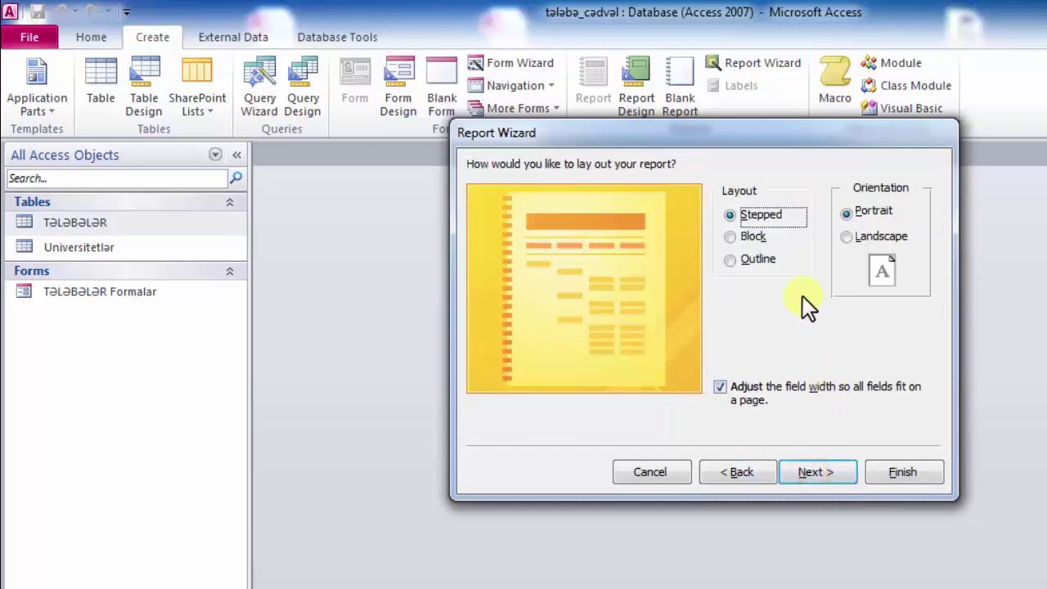
pyautogui.click(846, 238)
pyautogui.click(847, 211)
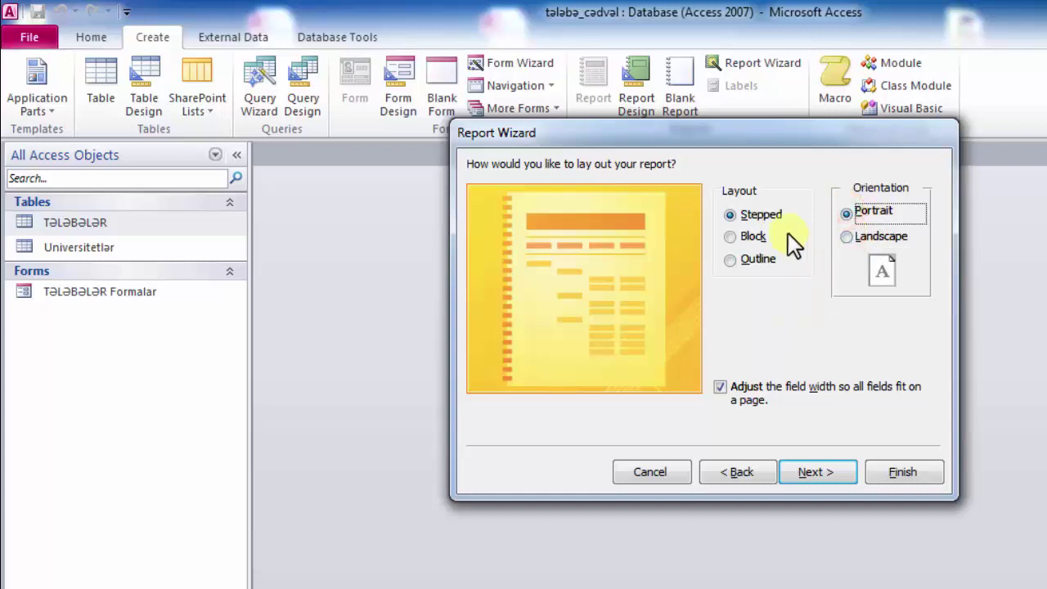
pyautogui.click(736, 235)
pyautogui.click(740, 258)
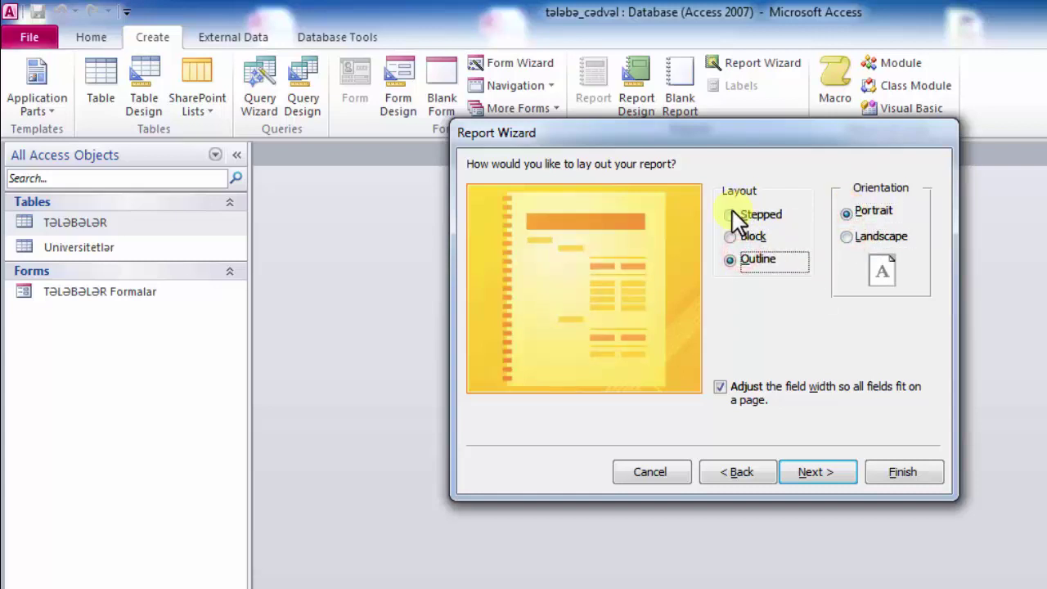
pyautogui.click(732, 212)
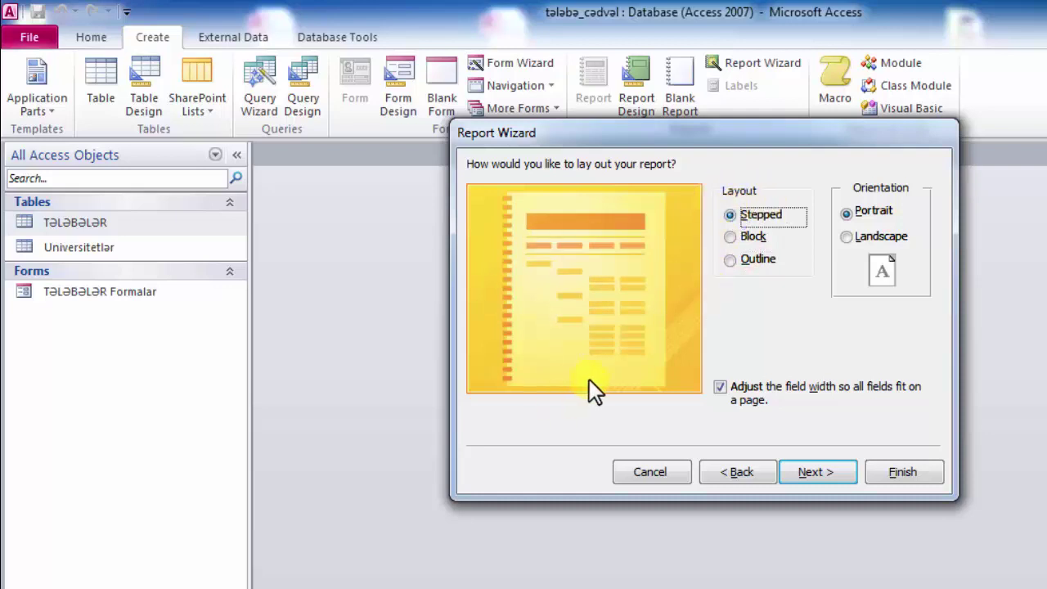
# - Title the report 'TƏLƏBƏLƏR hesabatlar' and finish the wizard to generate it
pyautogui.click(814, 472)
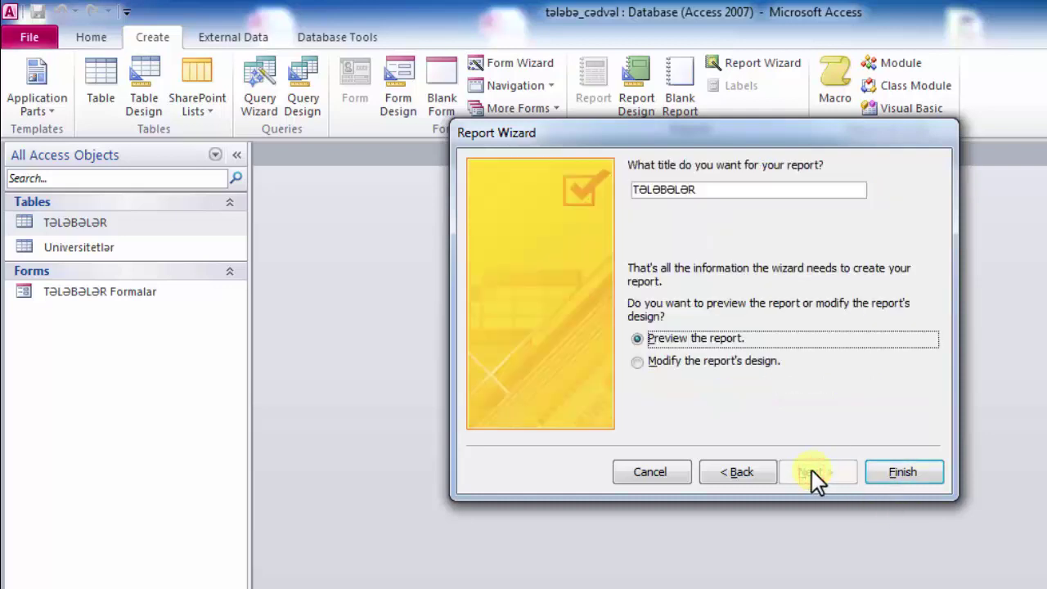
pyautogui.click(717, 189)
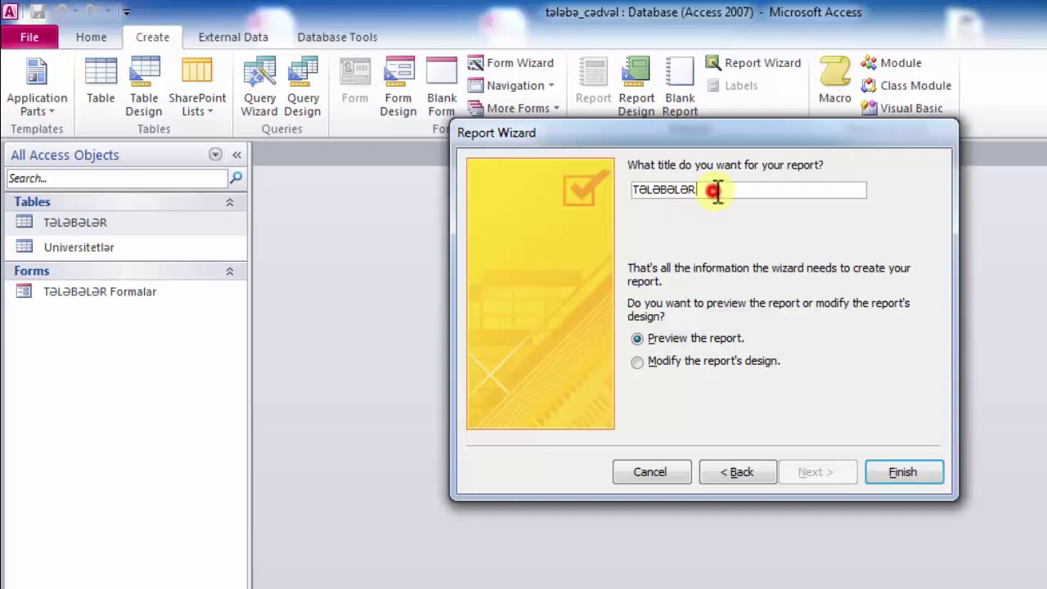
pyautogui.moveTo(713, 129); pyautogui.dragTo(683, 187)
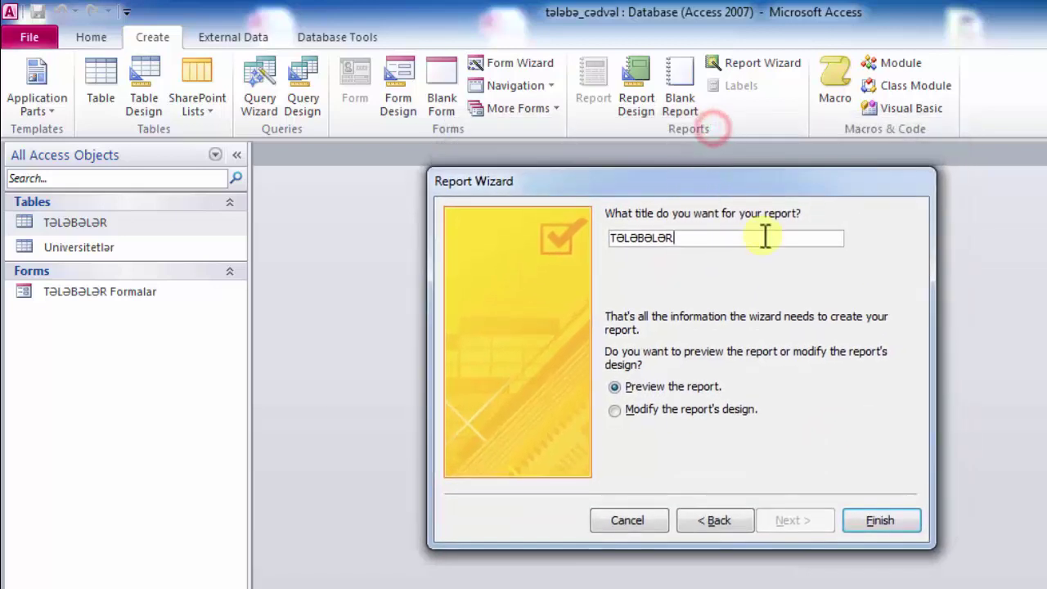
pyautogui.write('hesabatlar')
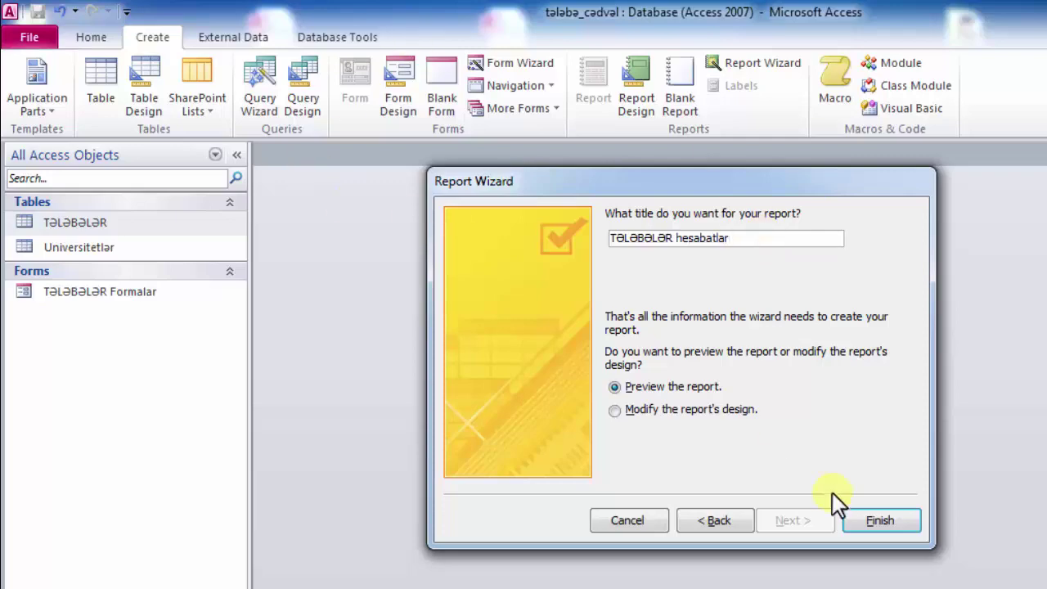
pyautogui.click(874, 522)
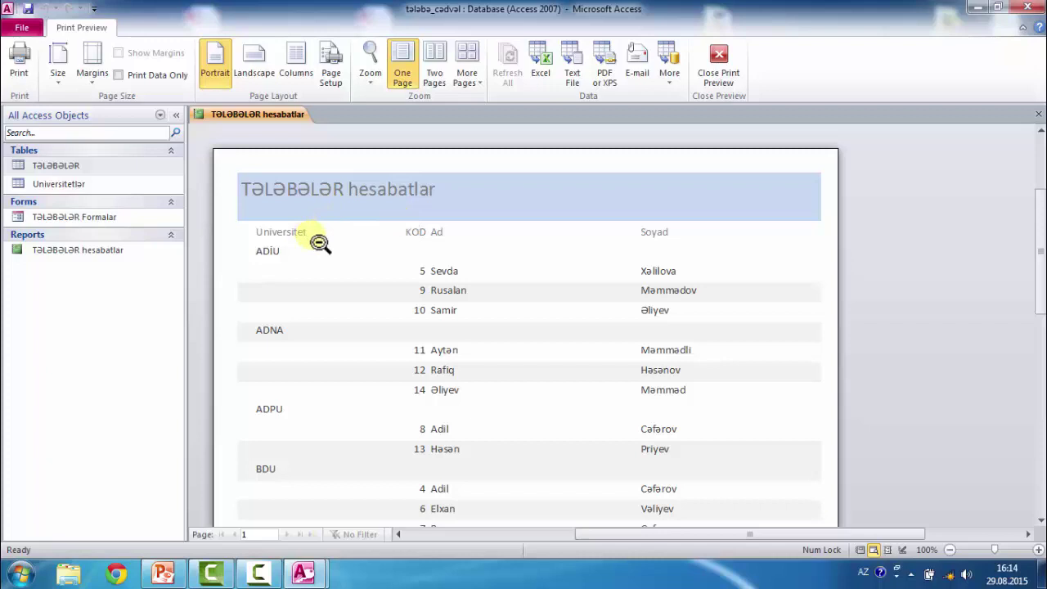
# - Scroll the preview to check the 11 students grouped under ADİU, ADNA, ADPU and BDU
pyautogui.scroll(-1, 319, 243)
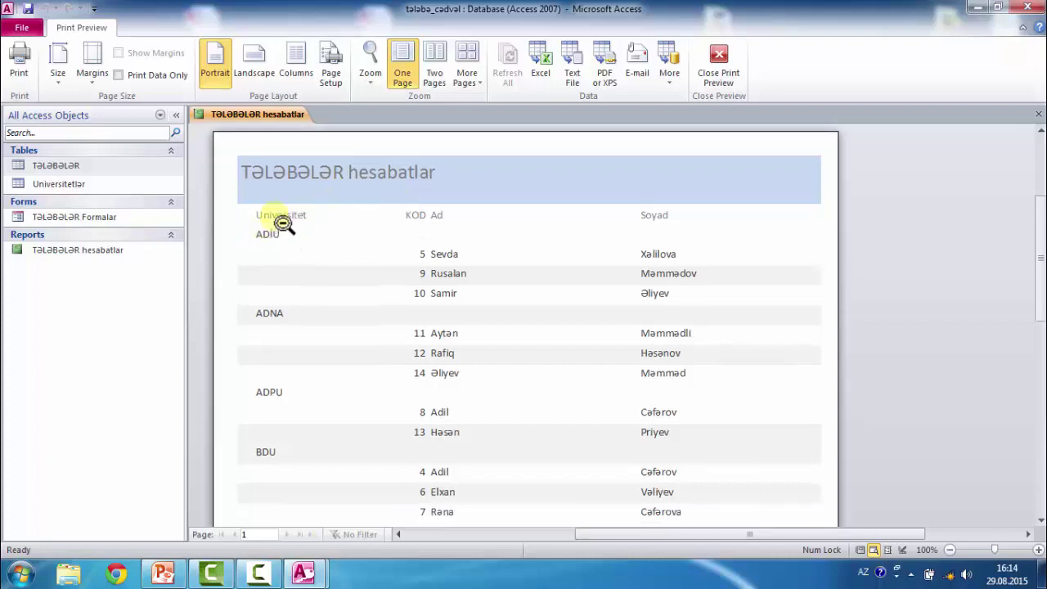
pyautogui.scroll(-3, 278, 237)
pyautogui.scroll(4, 280, 253)
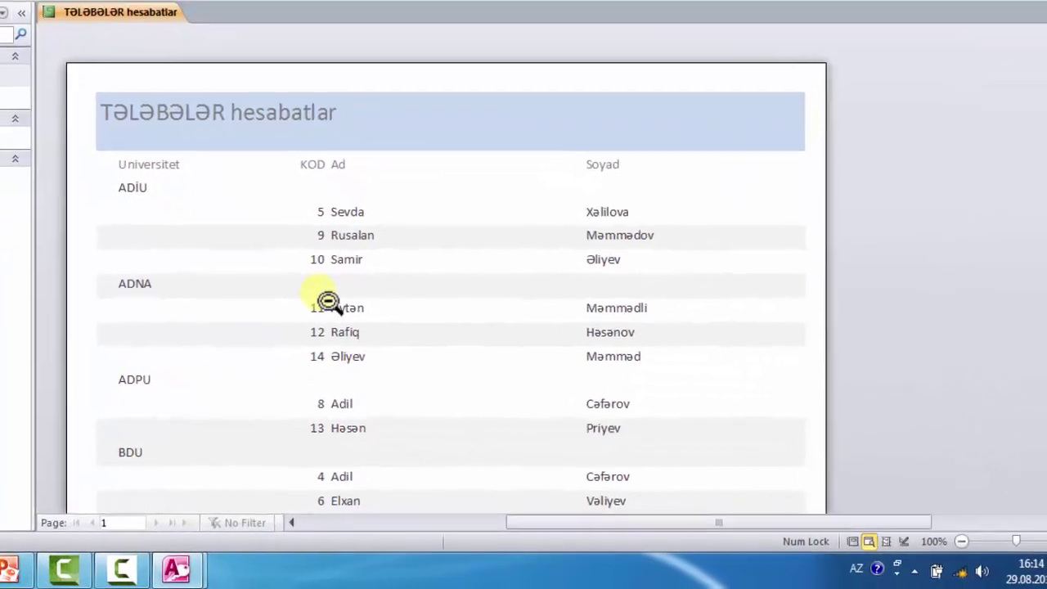
pyautogui.scroll(-3, 448, 363)
pyautogui.scroll(3, 427, 353)
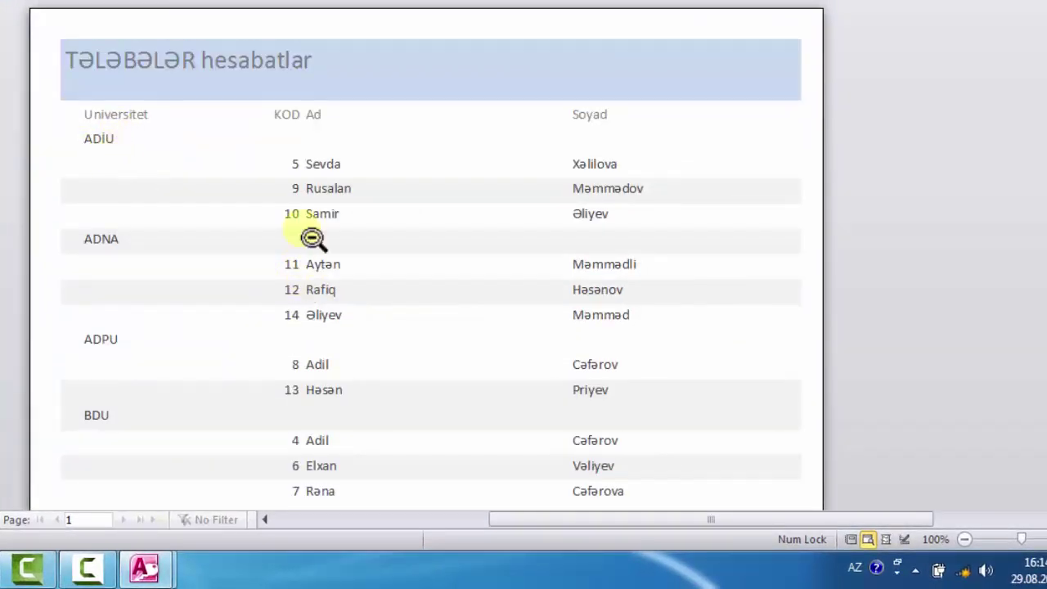
pyautogui.scroll(-1, 330, 251)
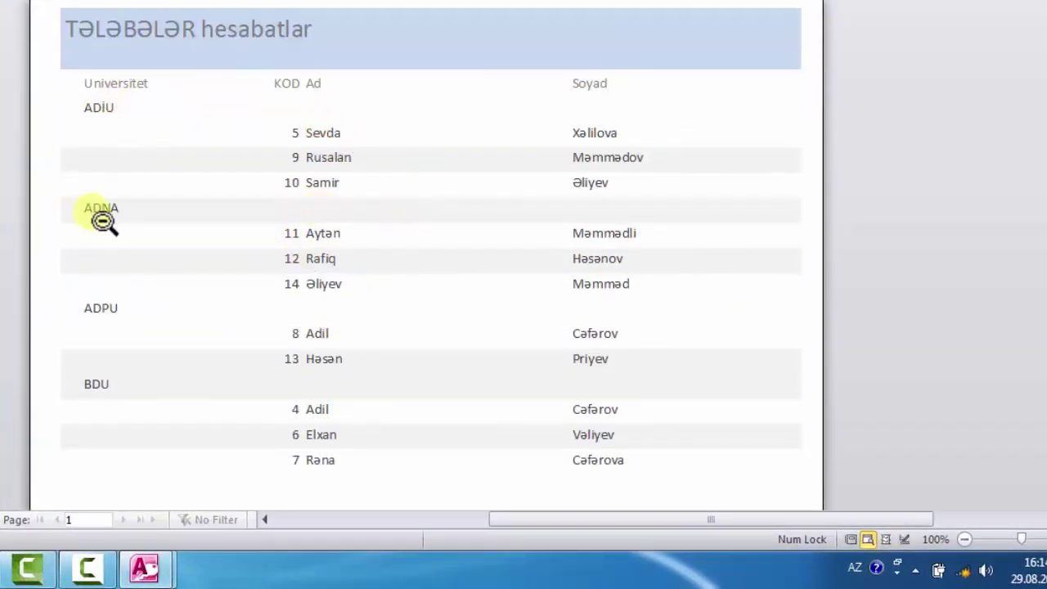
pyautogui.scroll(-2, 102, 344)
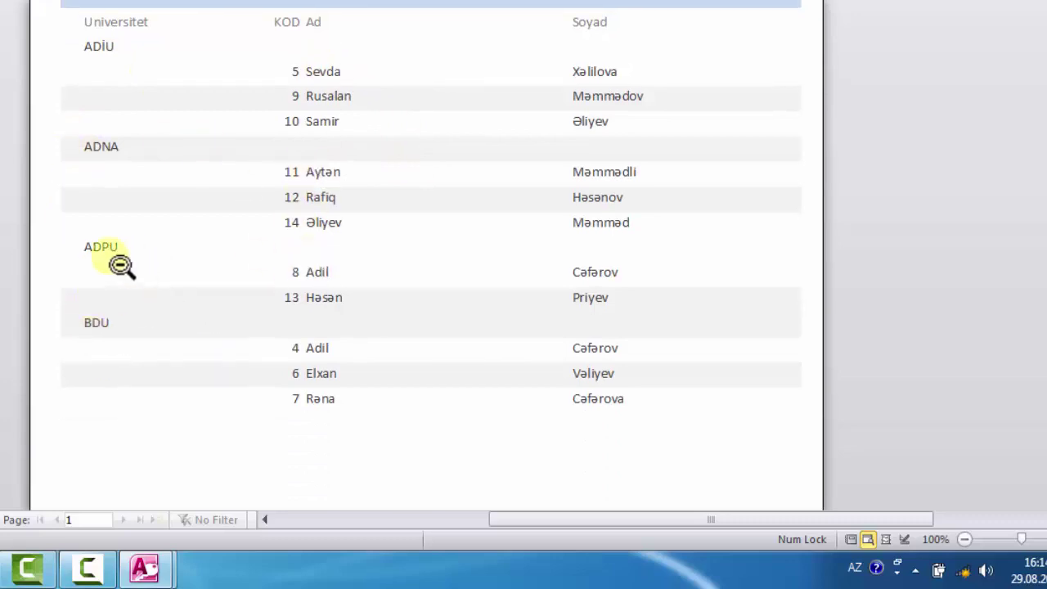
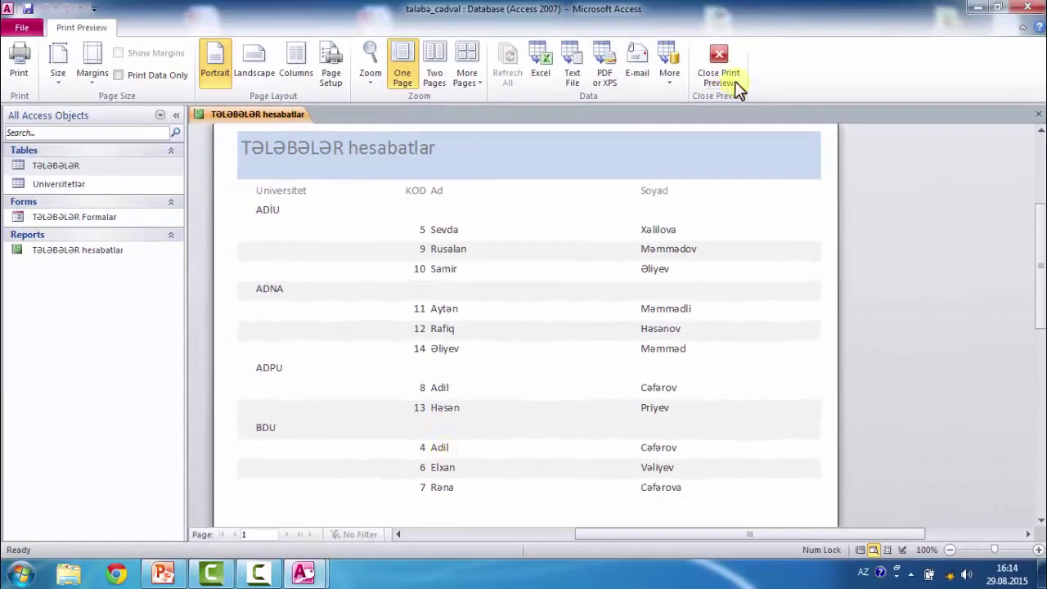
# - Close the TƏLƏBƏLƏR hesabatlar report's print preview and tab, and open the Query Wizard list
pyautogui.click(717, 78)
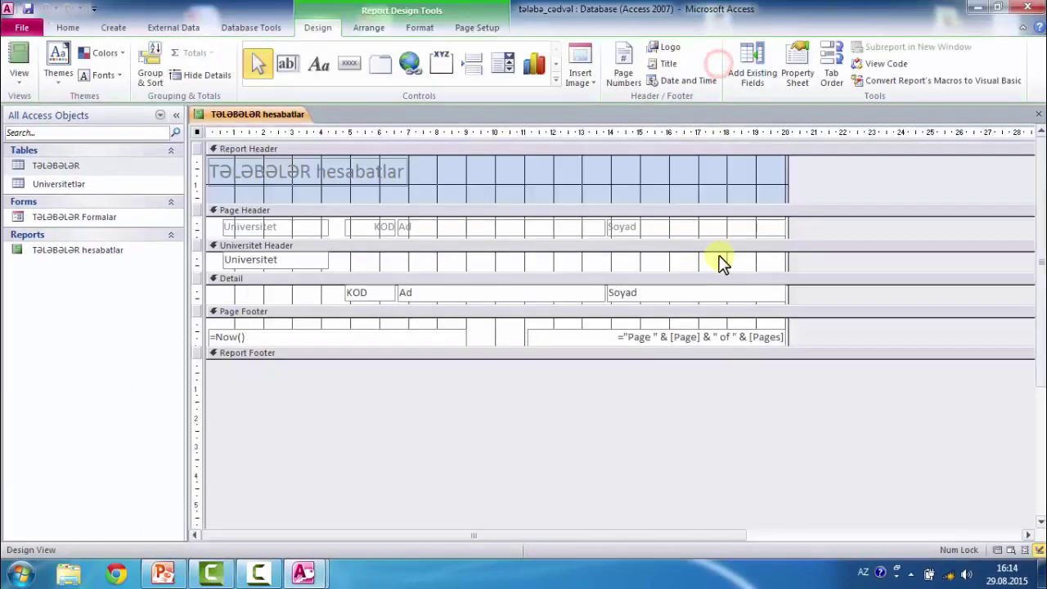
pyautogui.click(1033, 114)
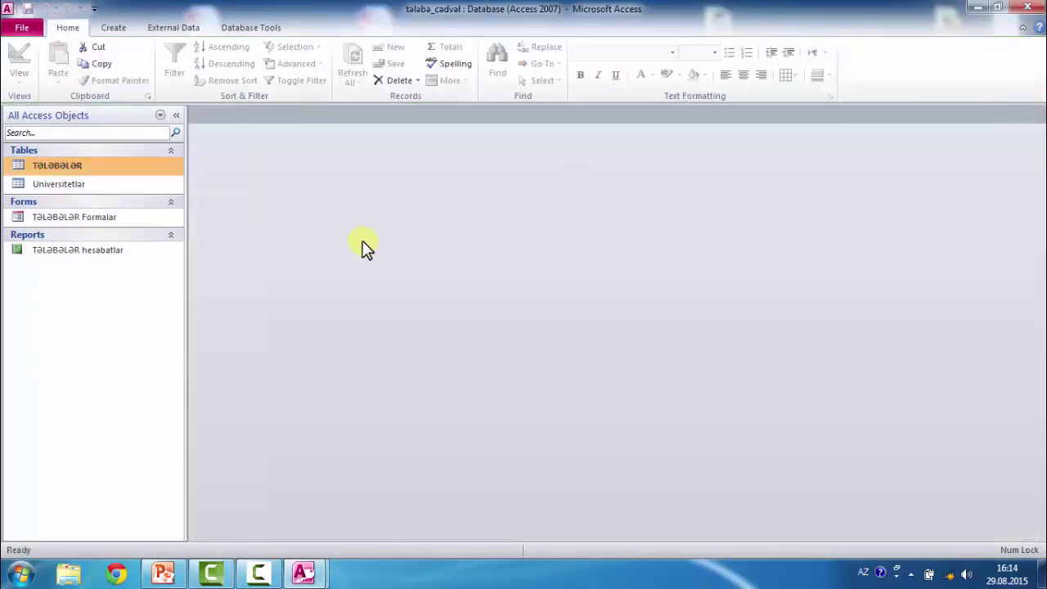
pyautogui.click(114, 26)
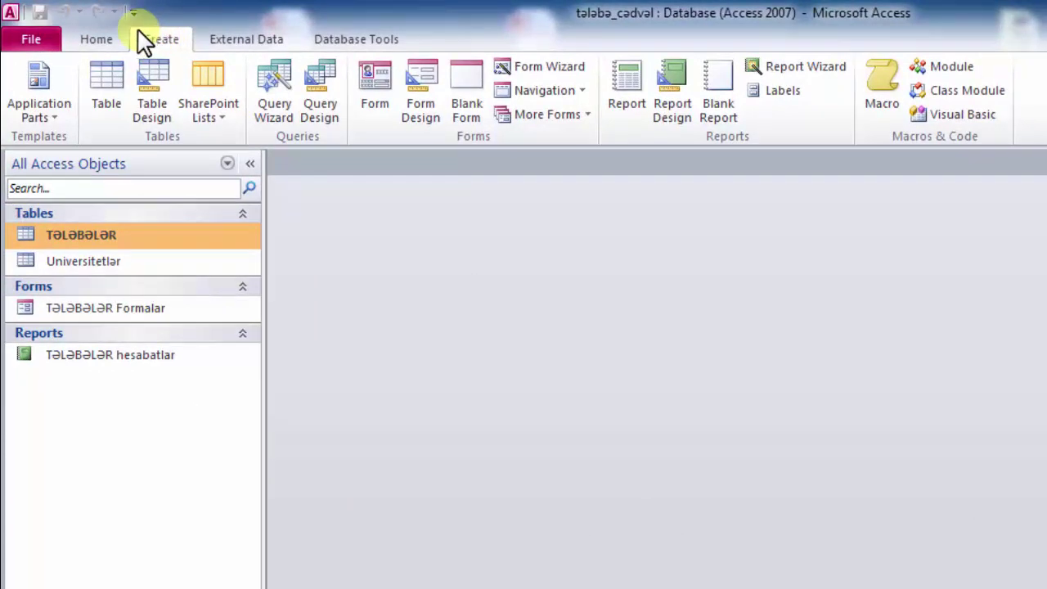
pyautogui.click(317, 115)
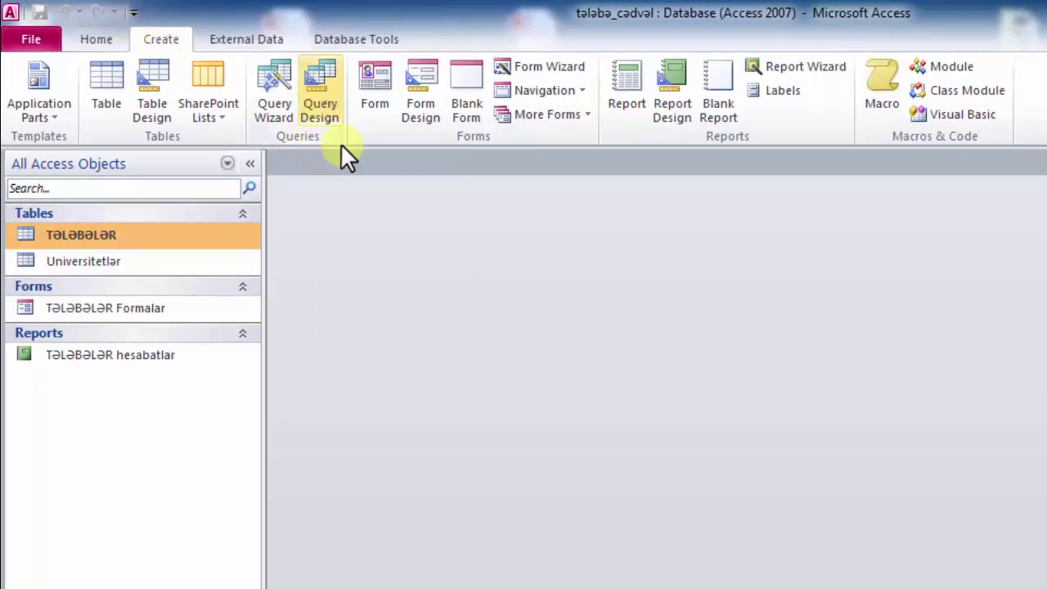
pyautogui.click(275, 83)
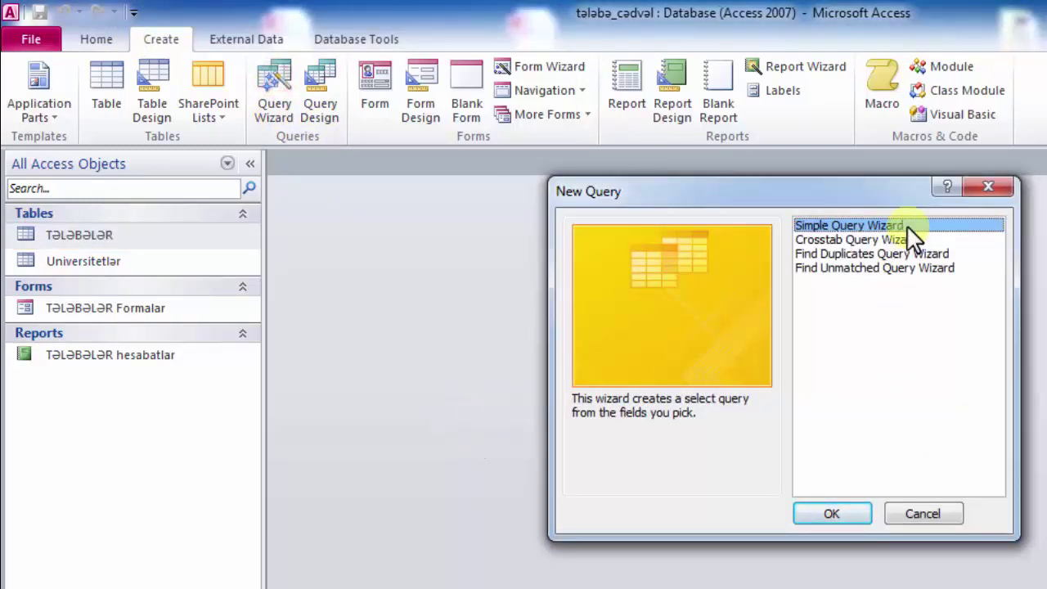
# - In the Simple Query Wizard, add KOD, Ad, Soyad, Kurs and Əlaçı, then advance to the title step
pyautogui.click(840, 512)
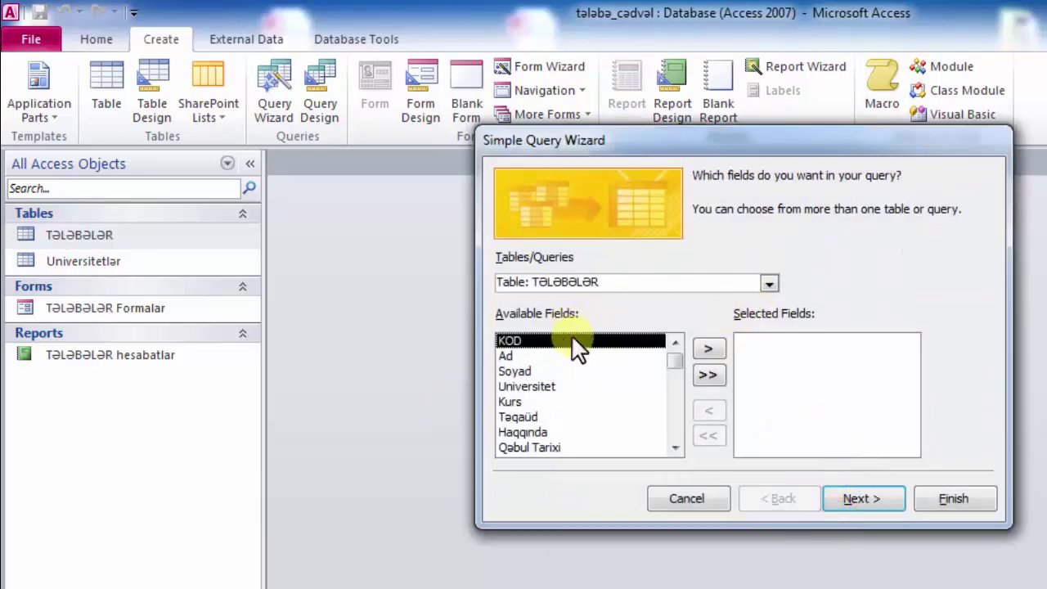
pyautogui.click(708, 347)
pyautogui.click(708, 347)
pyautogui.click(708, 347)
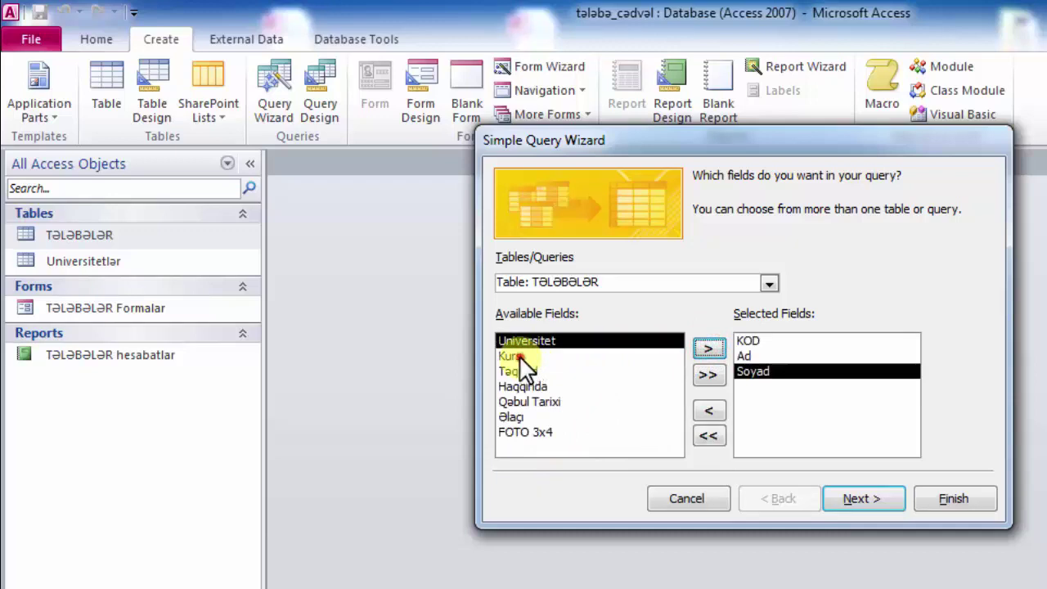
pyautogui.click(513, 356)
pyautogui.click(709, 347)
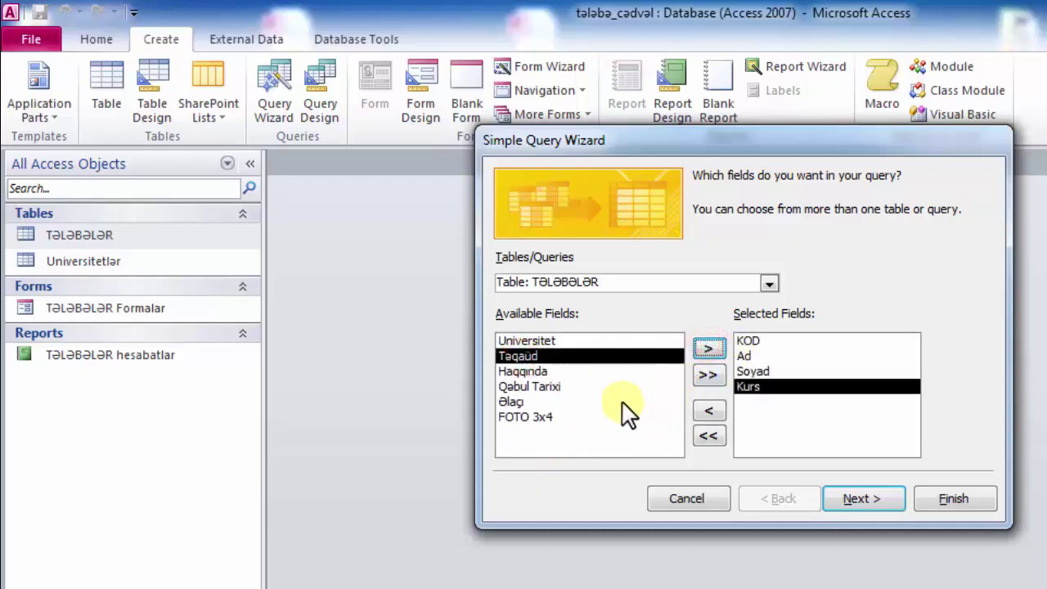
pyautogui.click(527, 401)
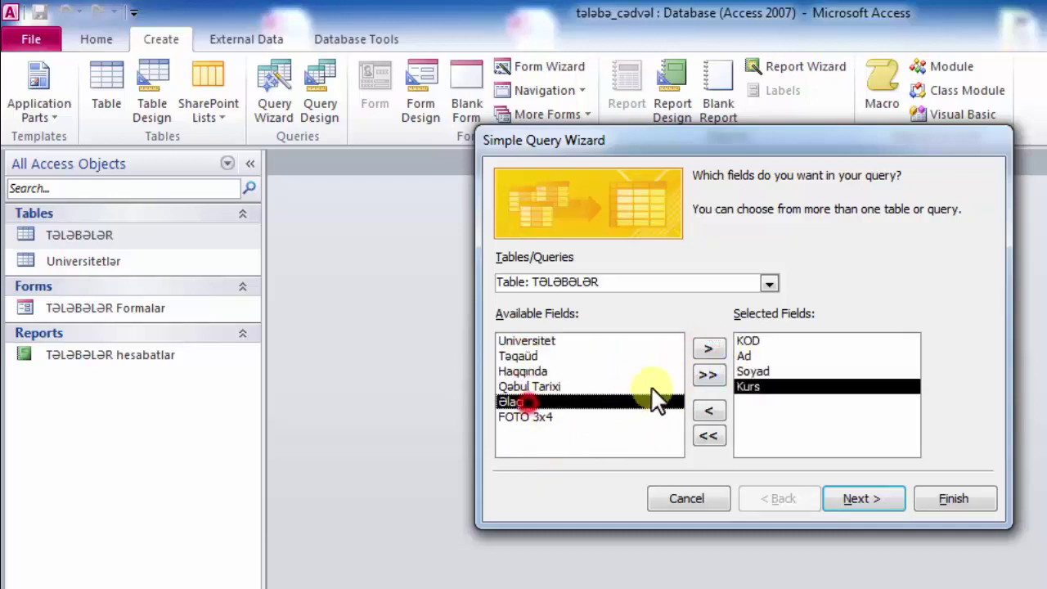
pyautogui.click(707, 346)
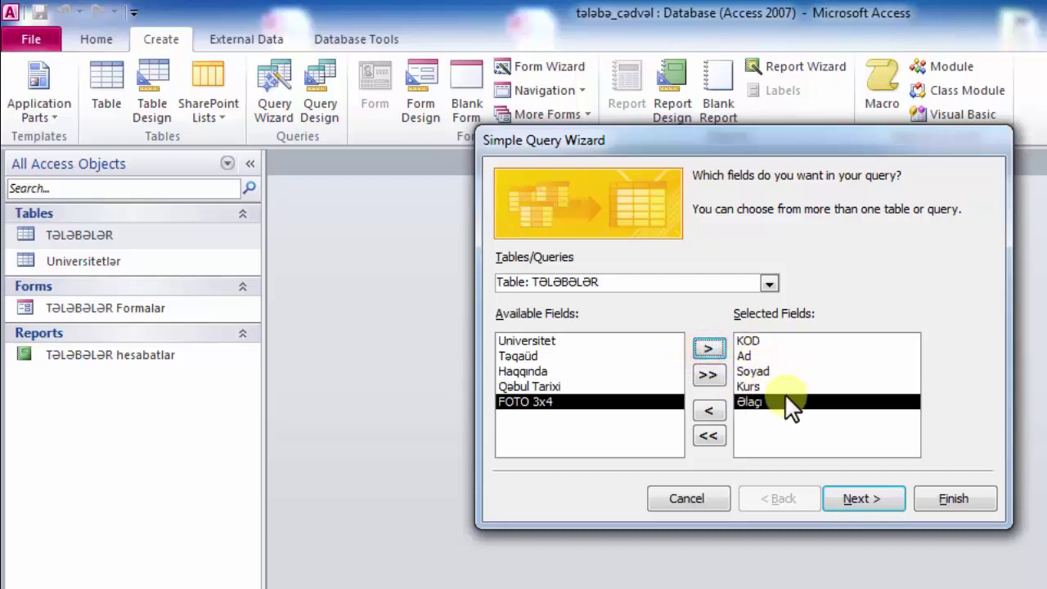
pyautogui.click(863, 497)
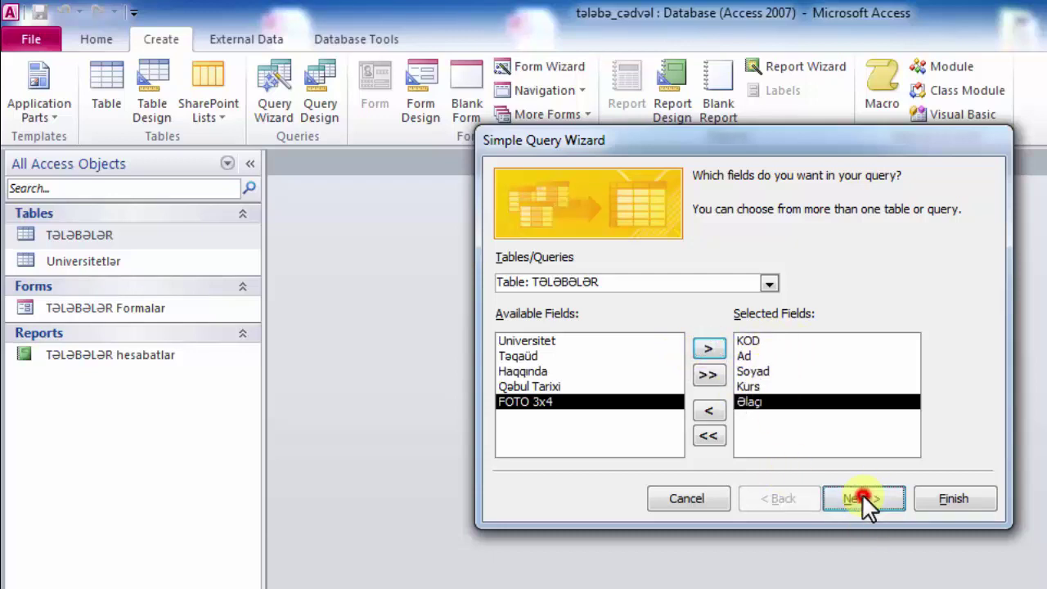
pyautogui.click(851, 494)
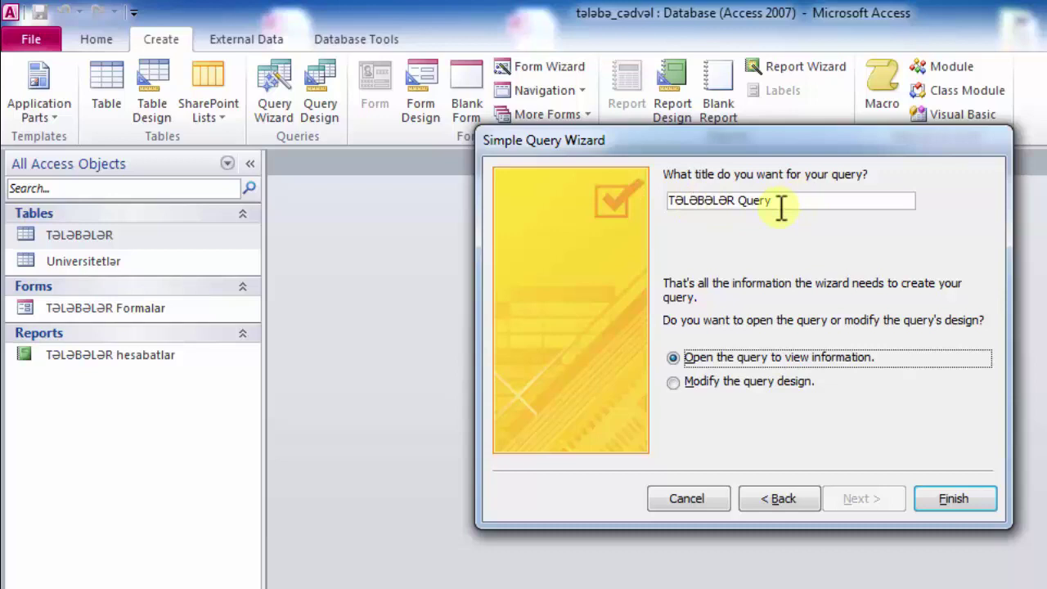
# - Finish the wizard to save TƏLƏBƏLƏR Query, view its 11 student records, then close it
pyautogui.click(949, 496)
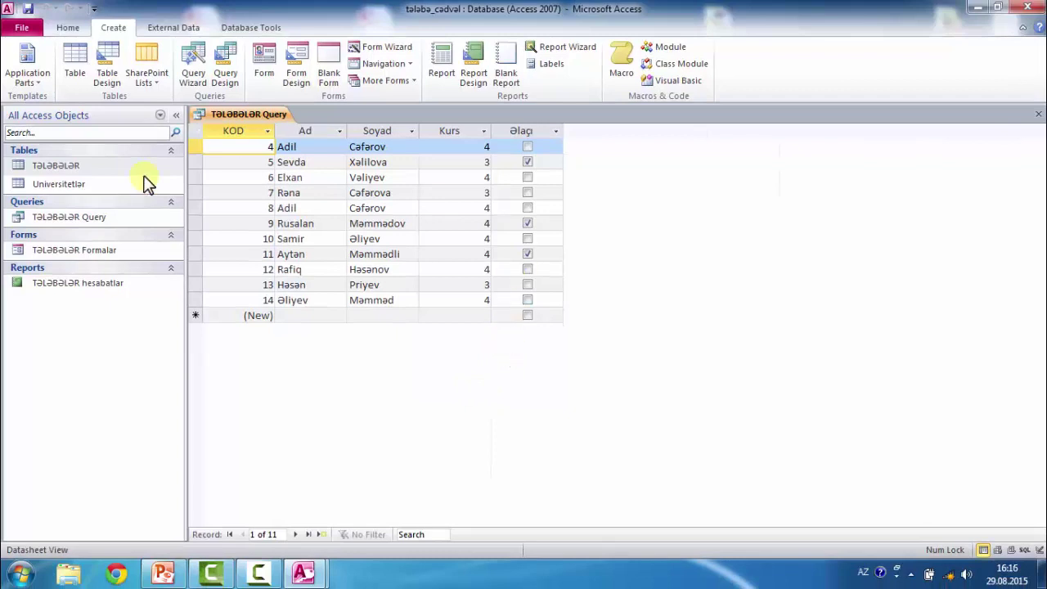
pyautogui.click(112, 168)
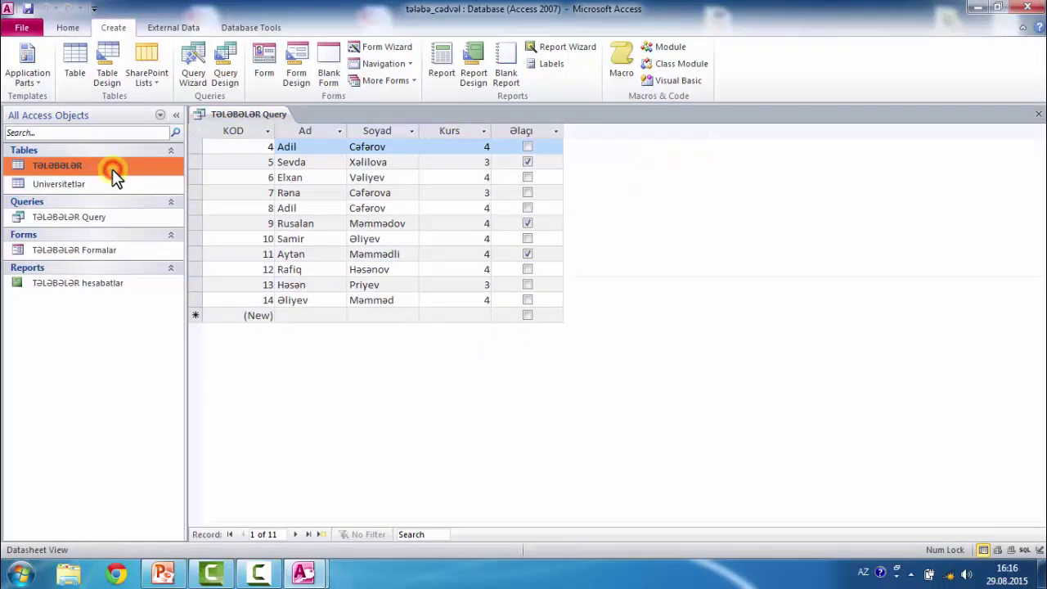
pyautogui.click(1039, 114)
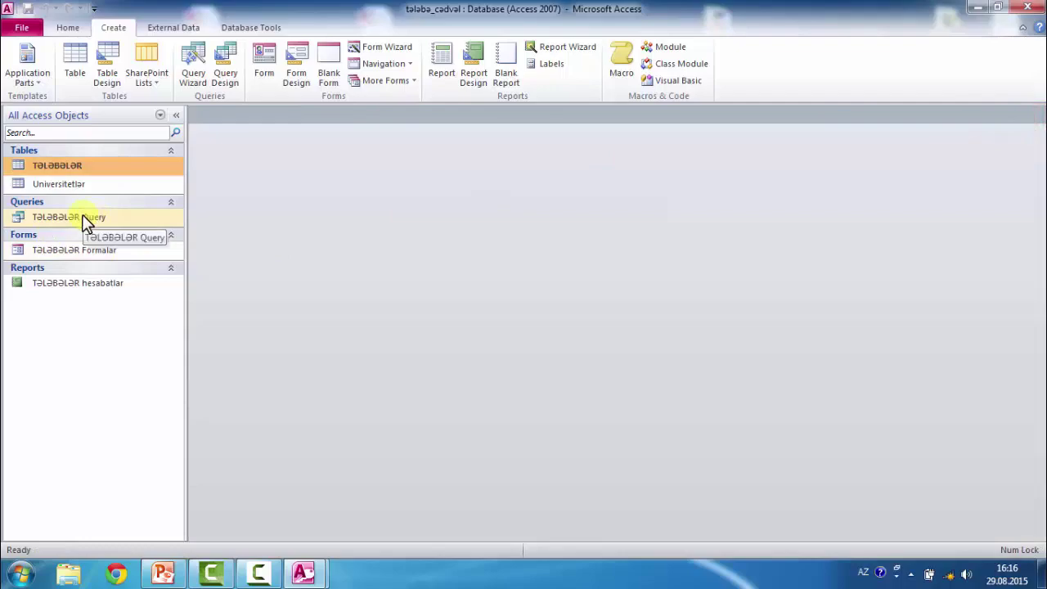
# - Open the TƏLƏBƏLƏR table, then reveal the slide's table of Access 2010 data types
pyautogui.doubleClick(77, 167)
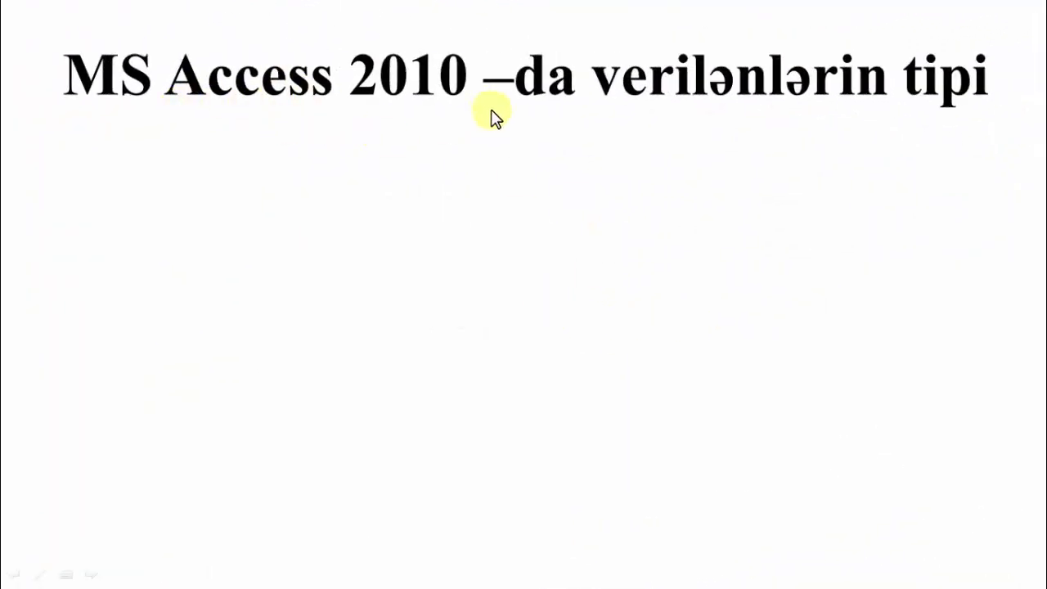
pyautogui.click(742, 140)
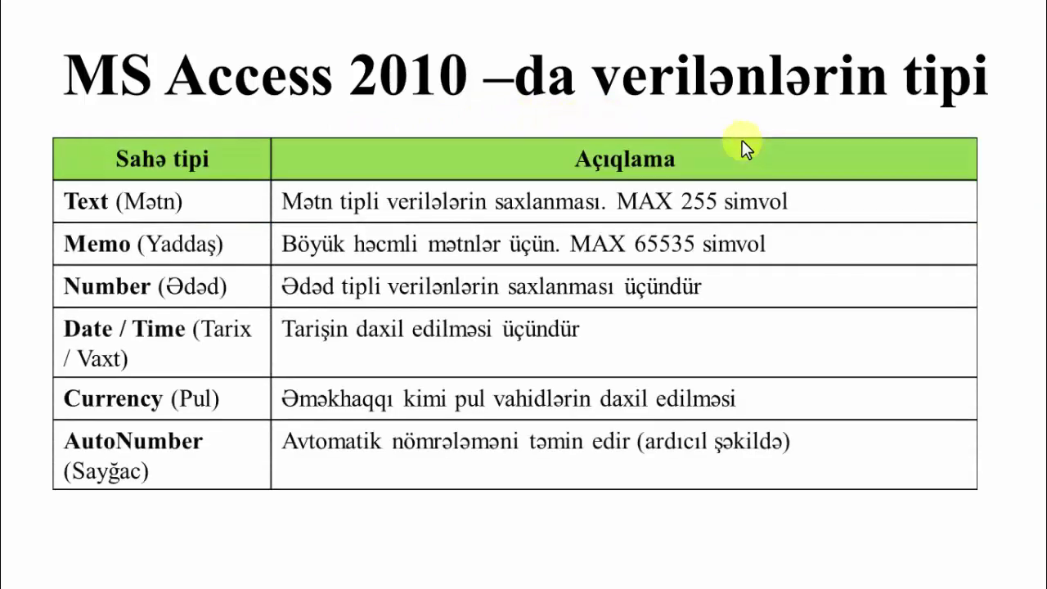